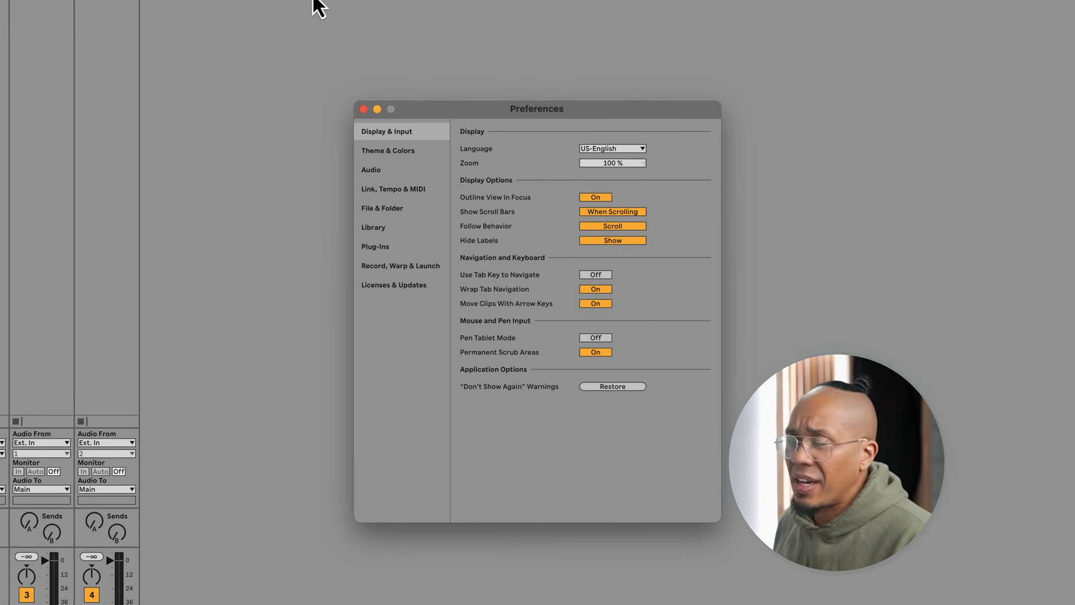
Set both the audio input device and the audio output device to Universal Audio Thunderbolt (14 In, 10 Out)
left_click(374, 173)
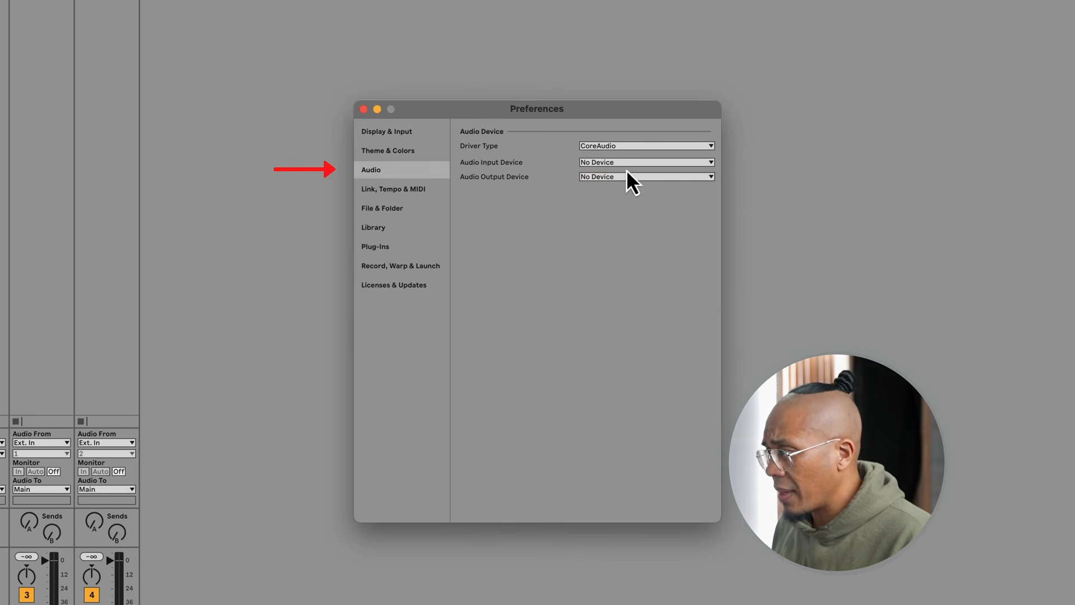
left_click(613, 162)
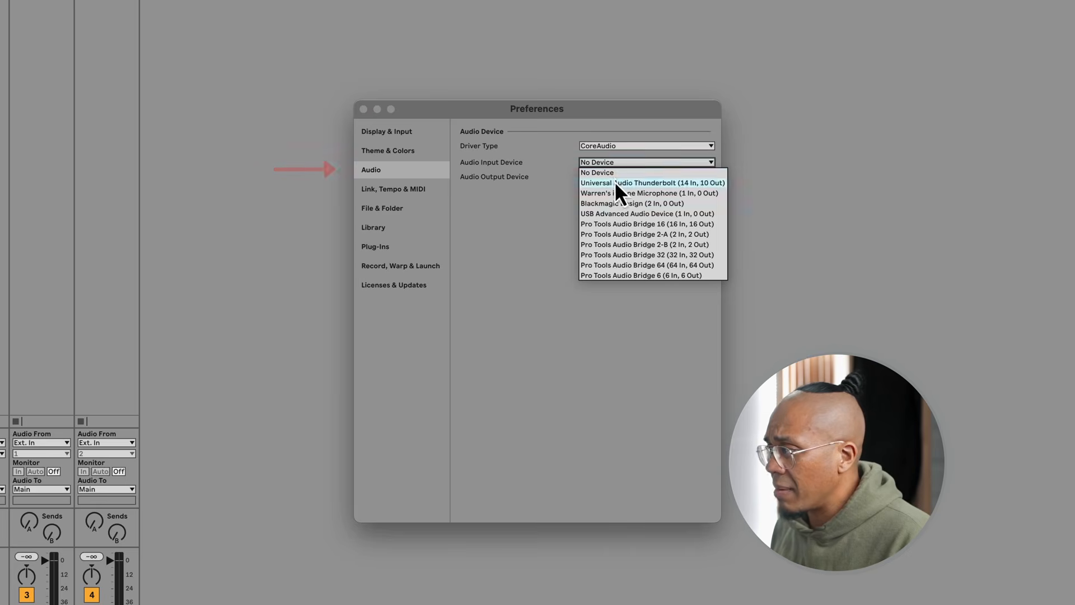
left_click(614, 181)
left_click(606, 177)
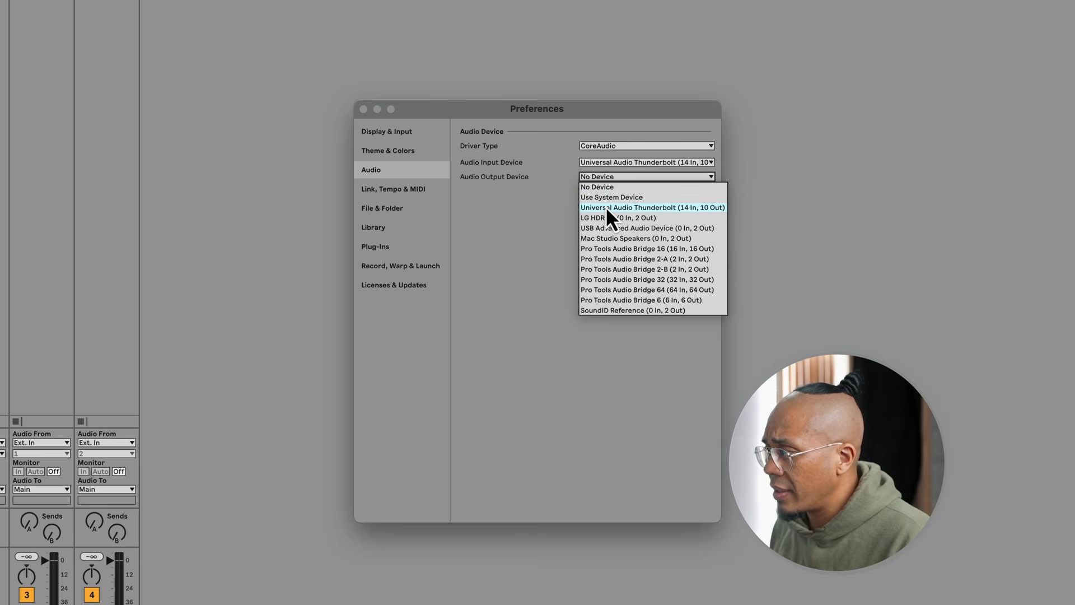
left_click(606, 206)
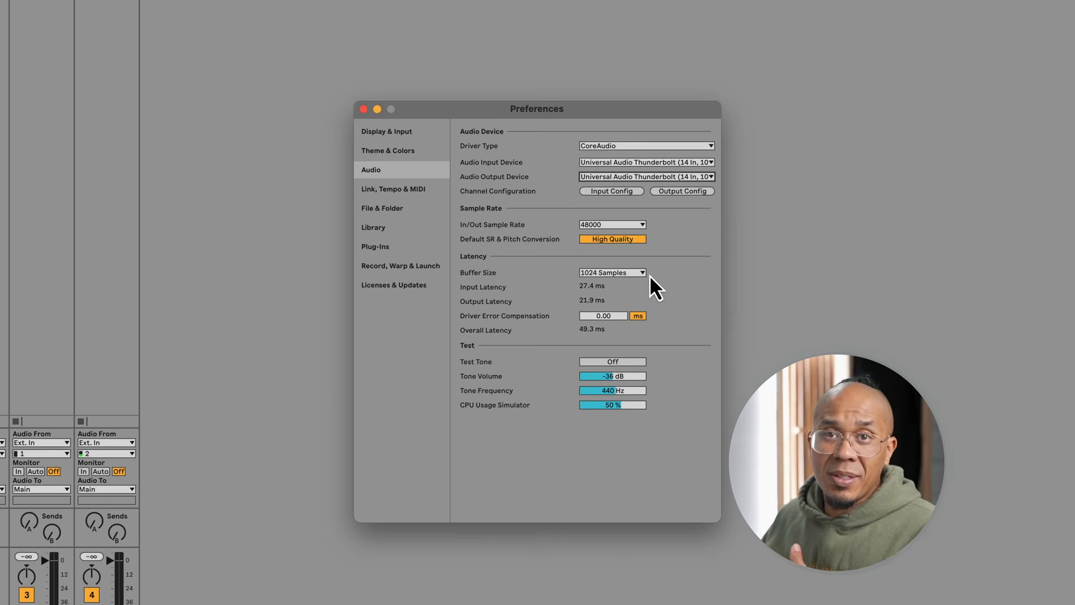
Review the Plug-Ins preferences and the Record, Warp & Launch preferences
left_click(379, 245)
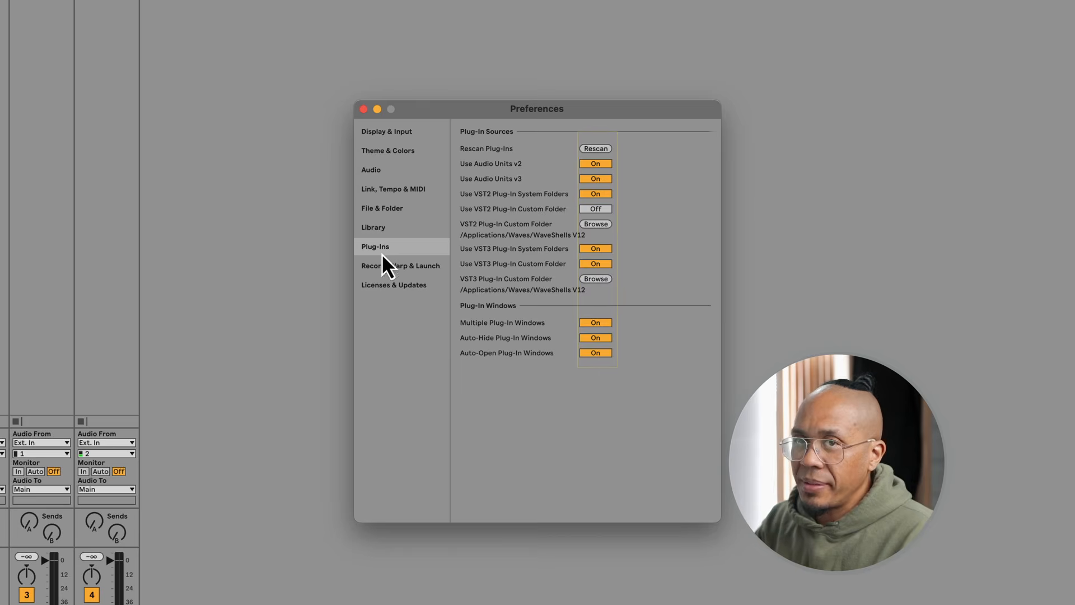
left_click(387, 266)
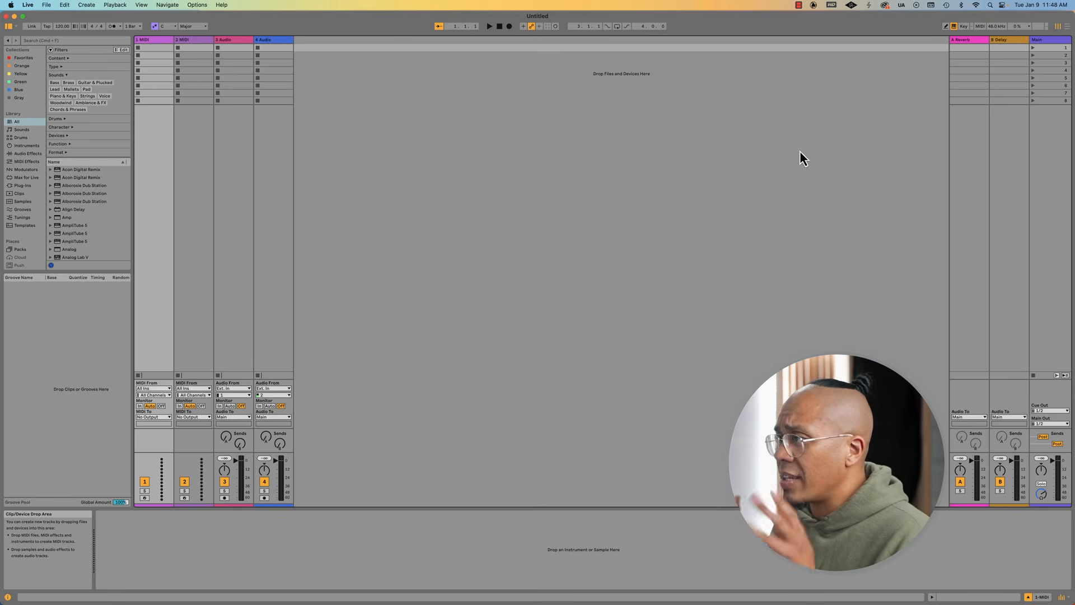
Switch between Session View and Arrangement View, ending in Arrangement View
key("Tab")
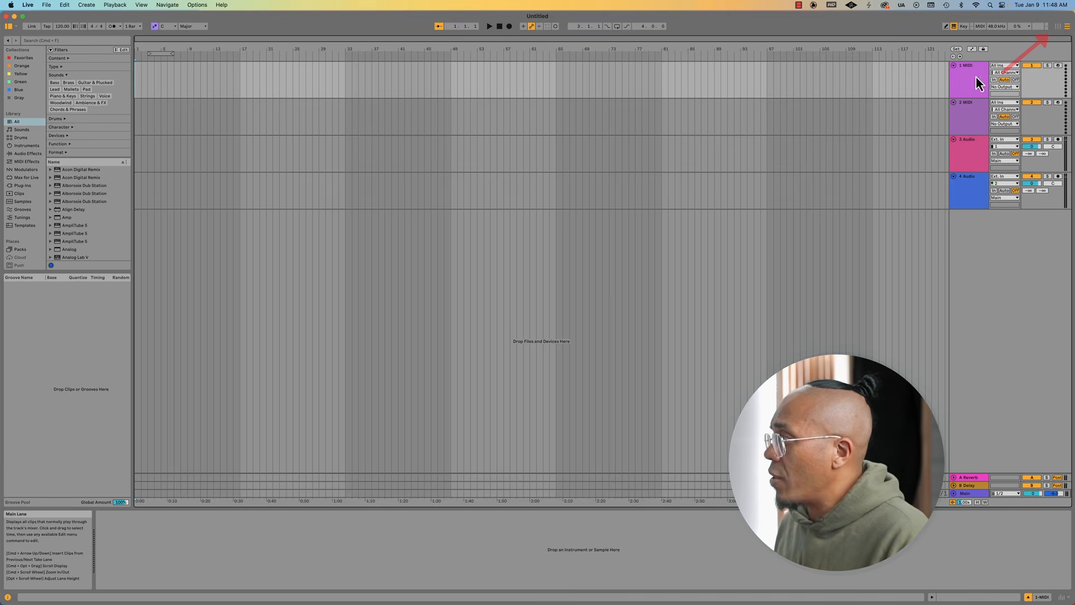
left_click(1058, 28)
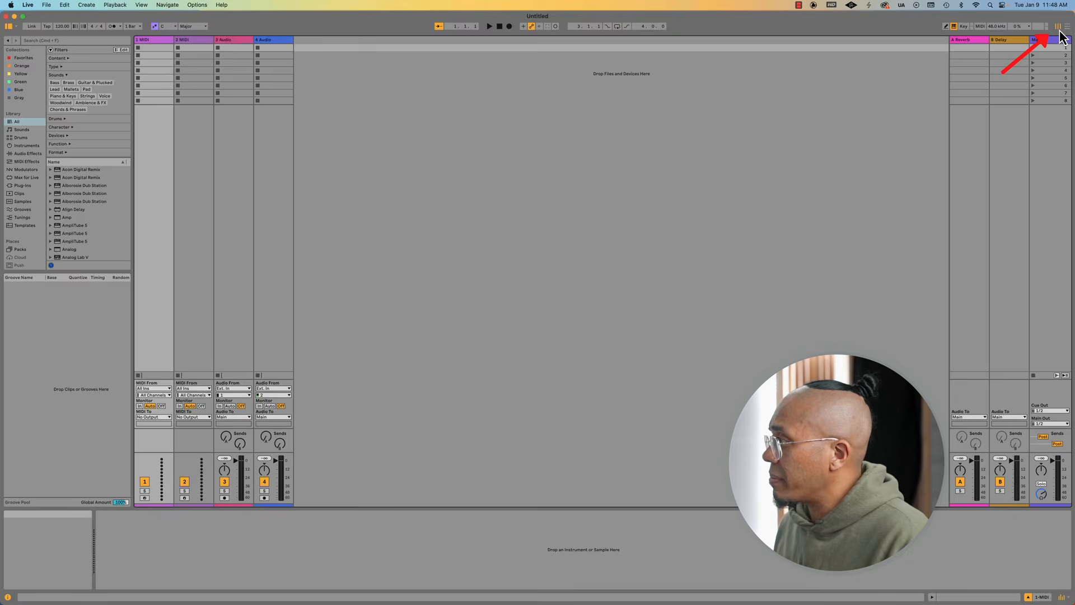
left_click(1067, 28)
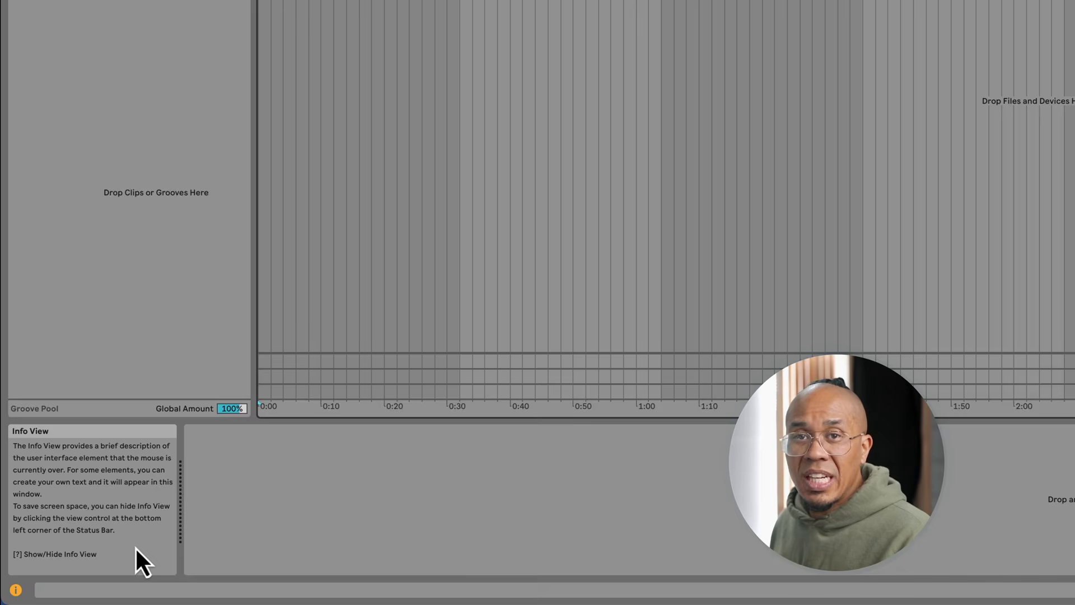
Hide the Info View and show it again
left_click(15, 590)
left_click(15, 590)
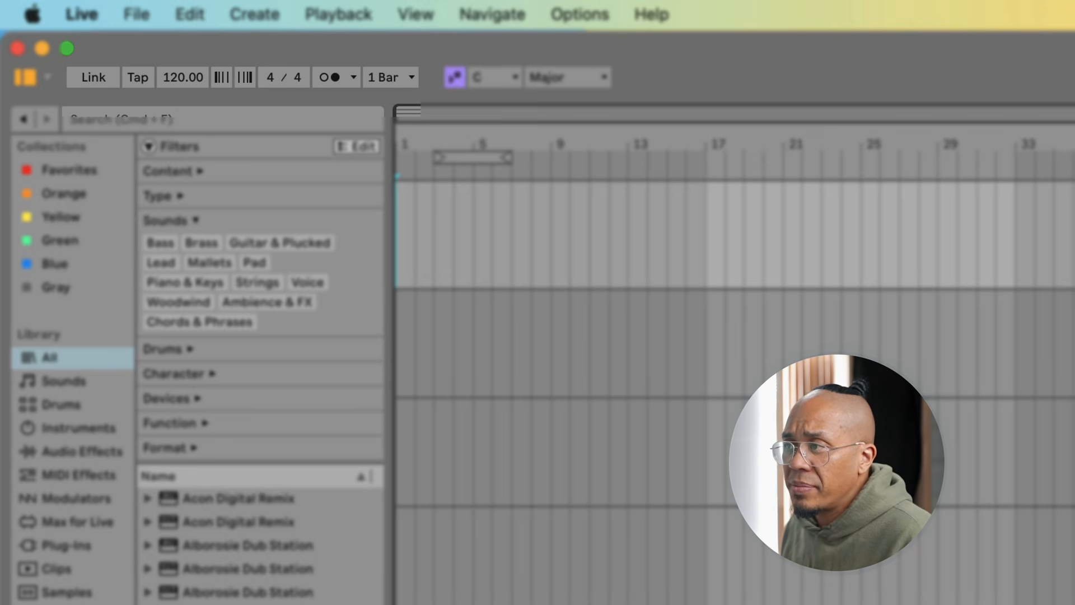
Set the song tempo to 100 BPM
left_click(180, 84)
type("100")
key("Return")
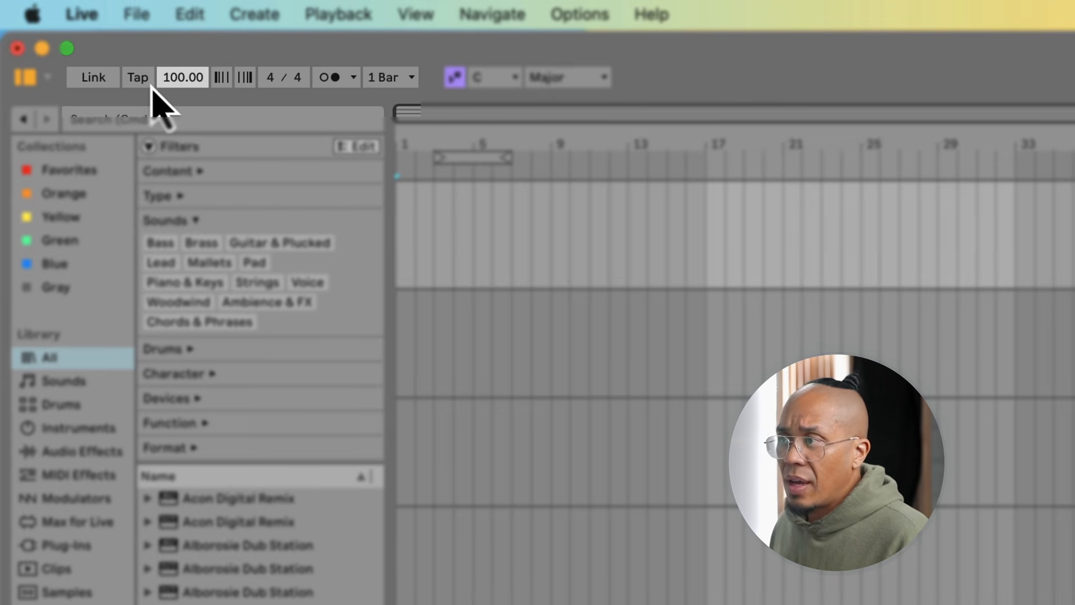
Tap in a song tempo by hand with a steady series of beats
left_click(138, 84)
left_click(138, 84)
left_click(140, 85)
left_click(139, 79)
left_click(139, 79)
left_click(138, 78)
left_click(138, 79)
left_click(138, 84)
left_click(139, 85)
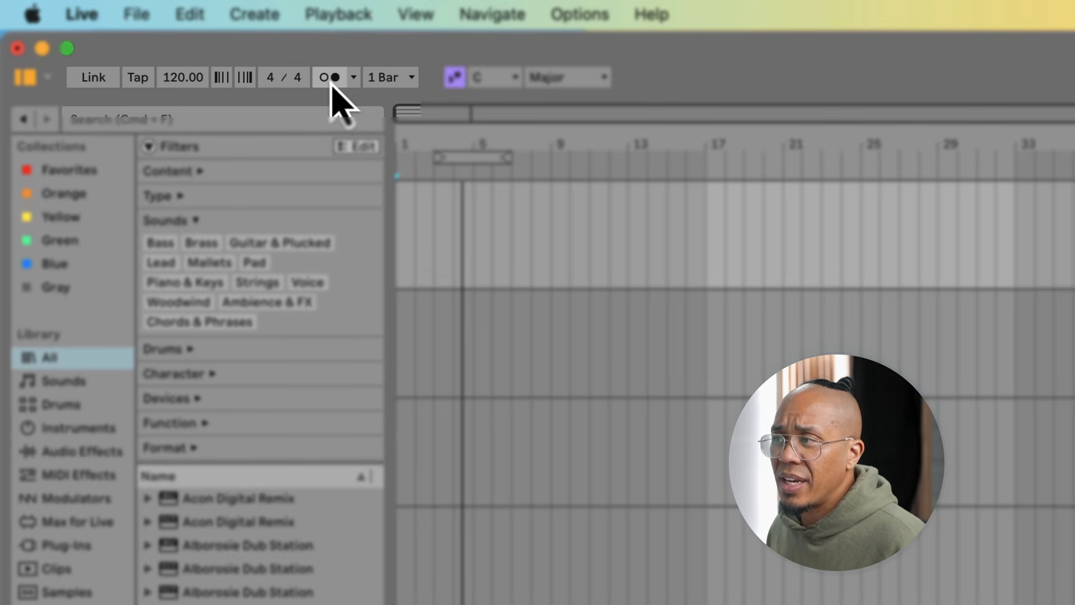
Turn on the metronome and toggle playback
left_click(331, 82)
key("space")
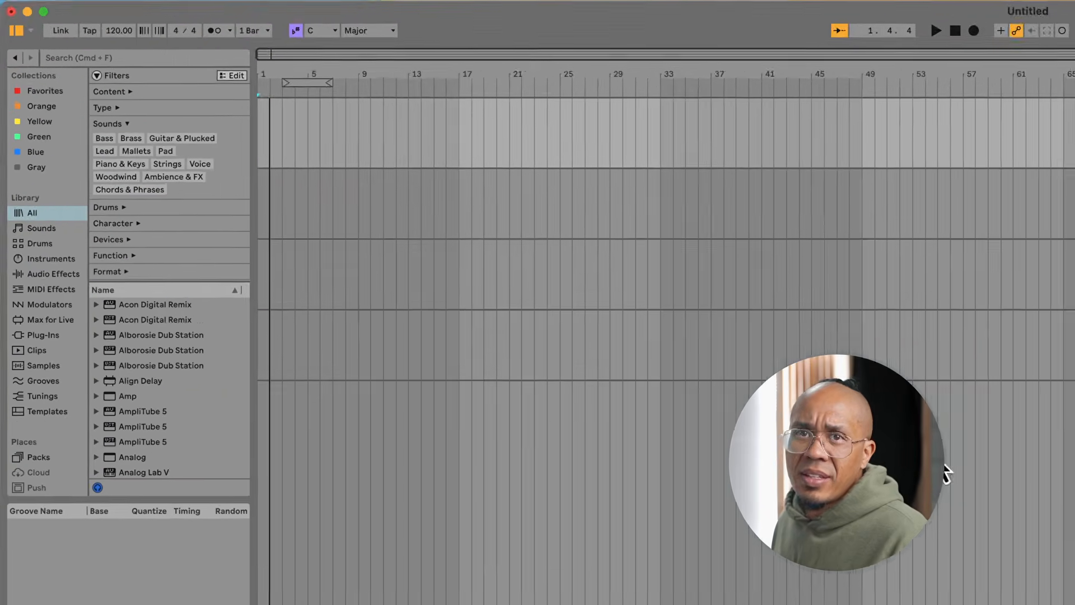
Browse the library's Sounds, Drums, Audio Effects and Plug-Ins categories
left_click(48, 227)
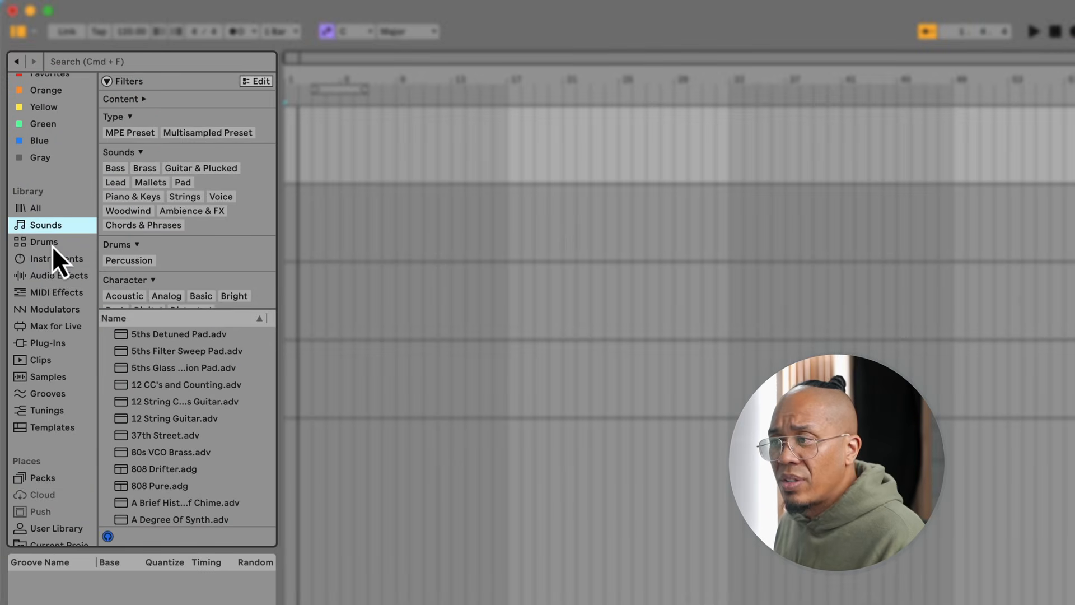
left_click(52, 245)
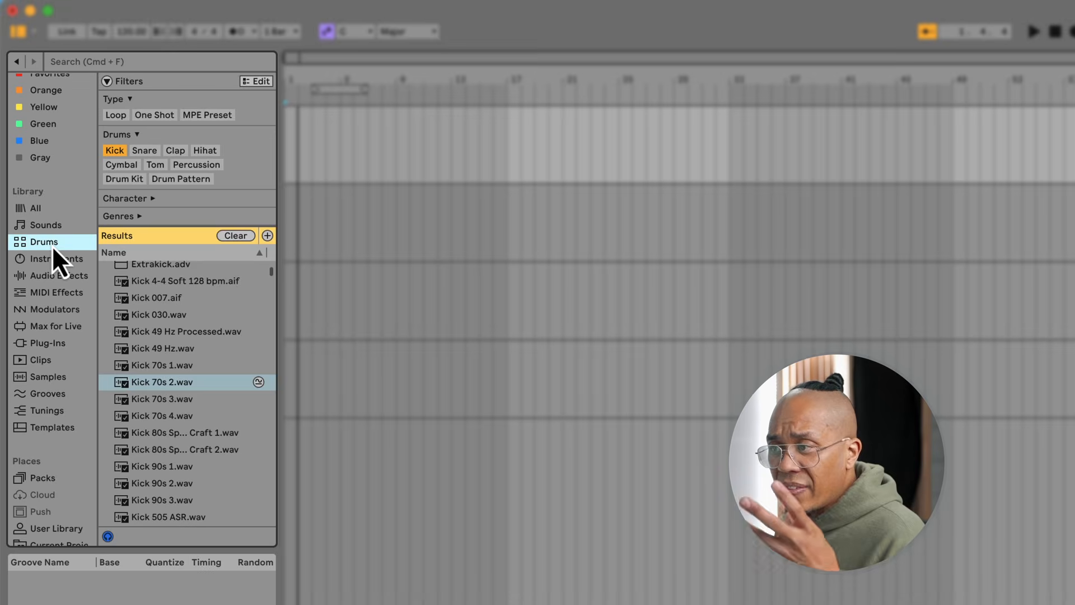
left_click(50, 274)
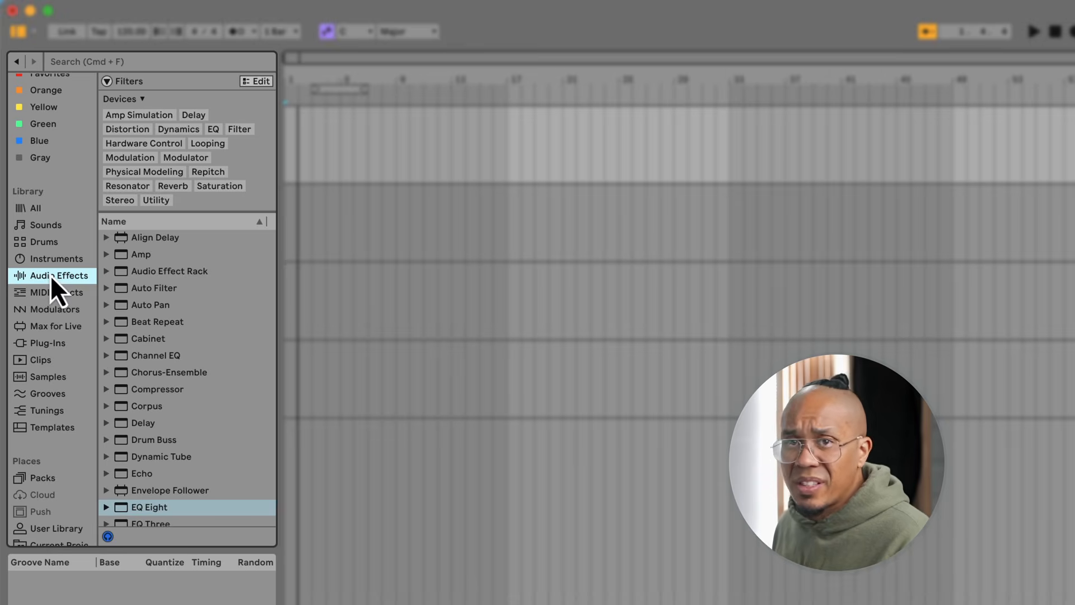
left_click(59, 344)
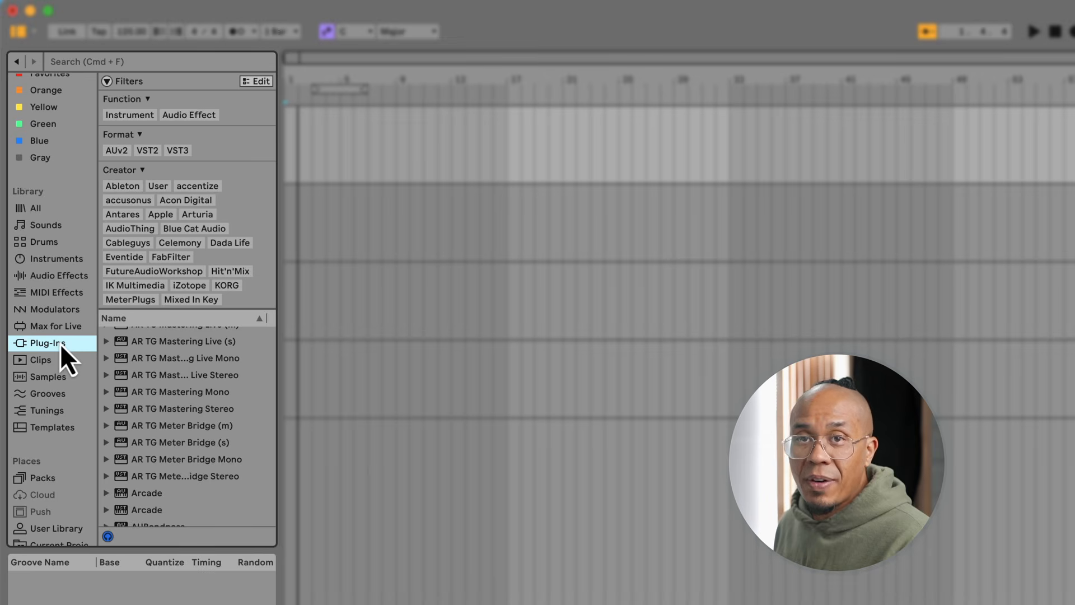
scroll(59, 344, "down", 5)
Examine the Templates and Presets folders in the User Library and the Add Folder option under Places
left_click(52, 378)
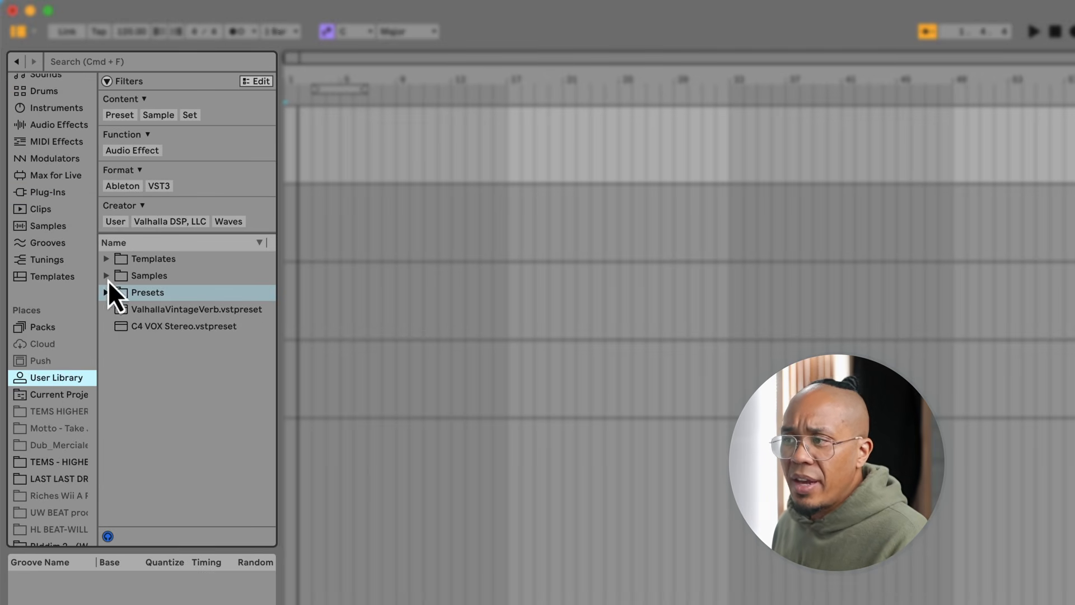
left_click(109, 261)
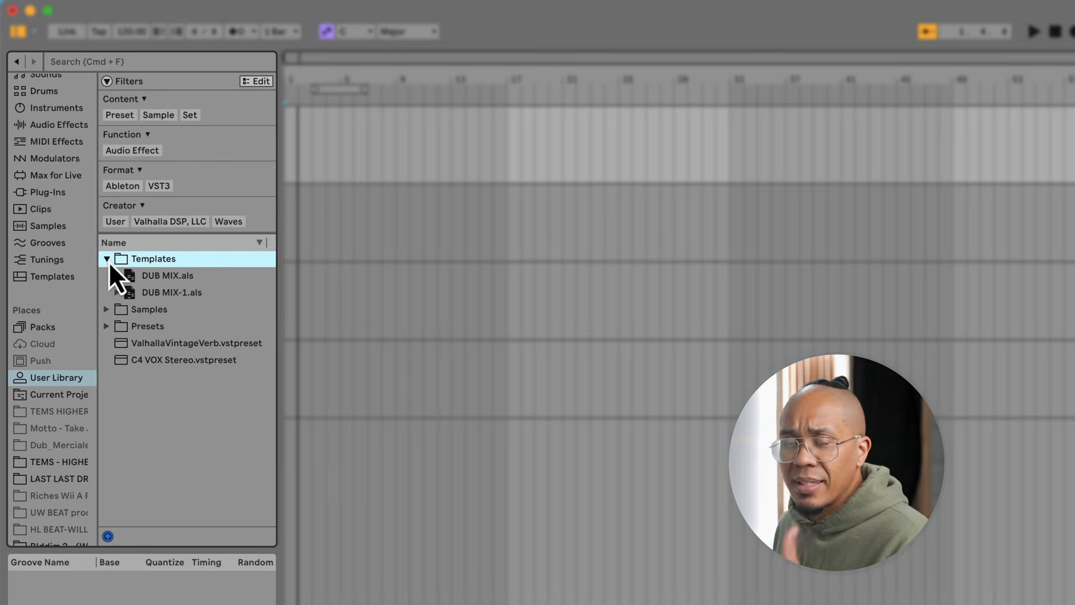
left_click(108, 260)
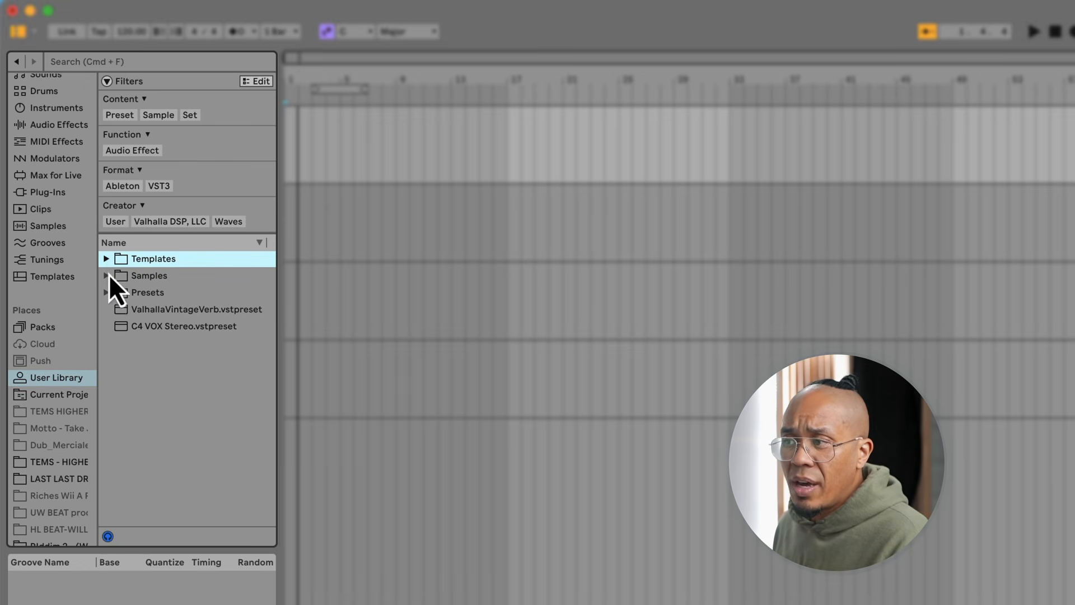
left_click(106, 292)
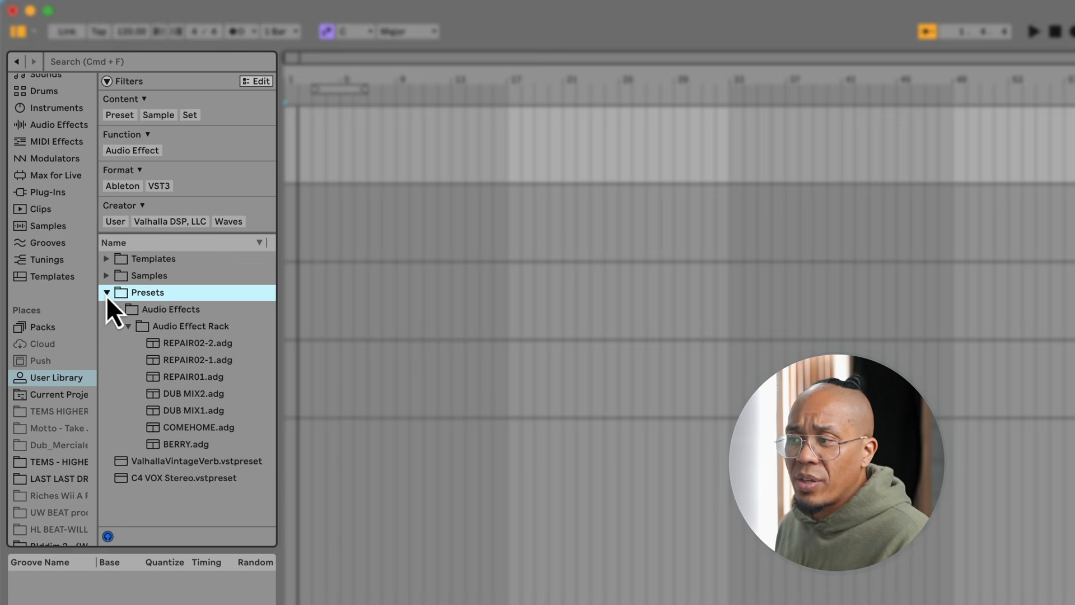
left_click(106, 292)
scroll(61, 538, "down", 3)
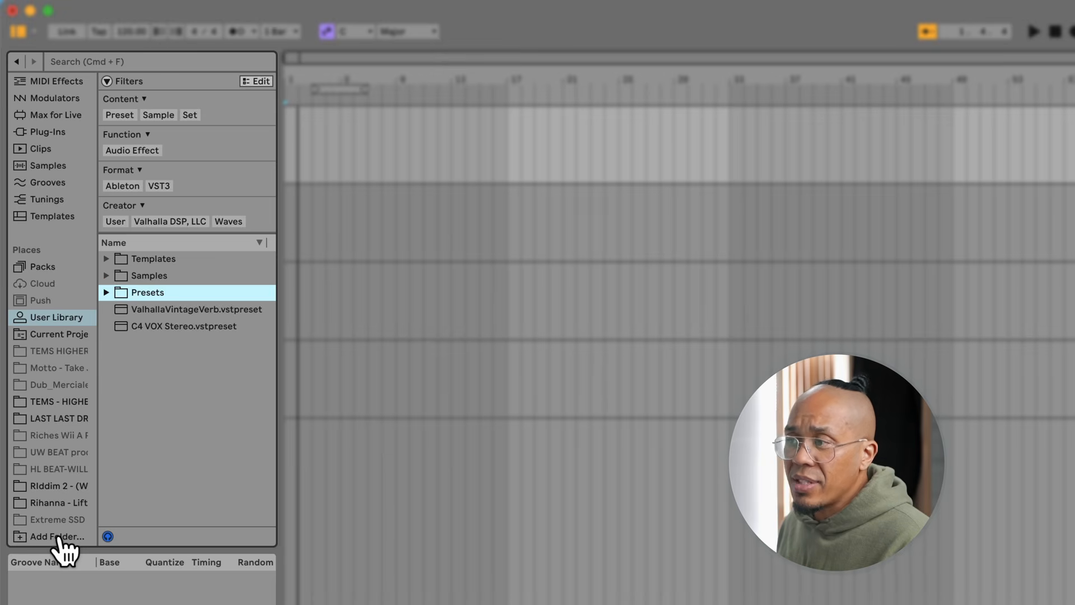
scroll(76, 436, "up", 5)
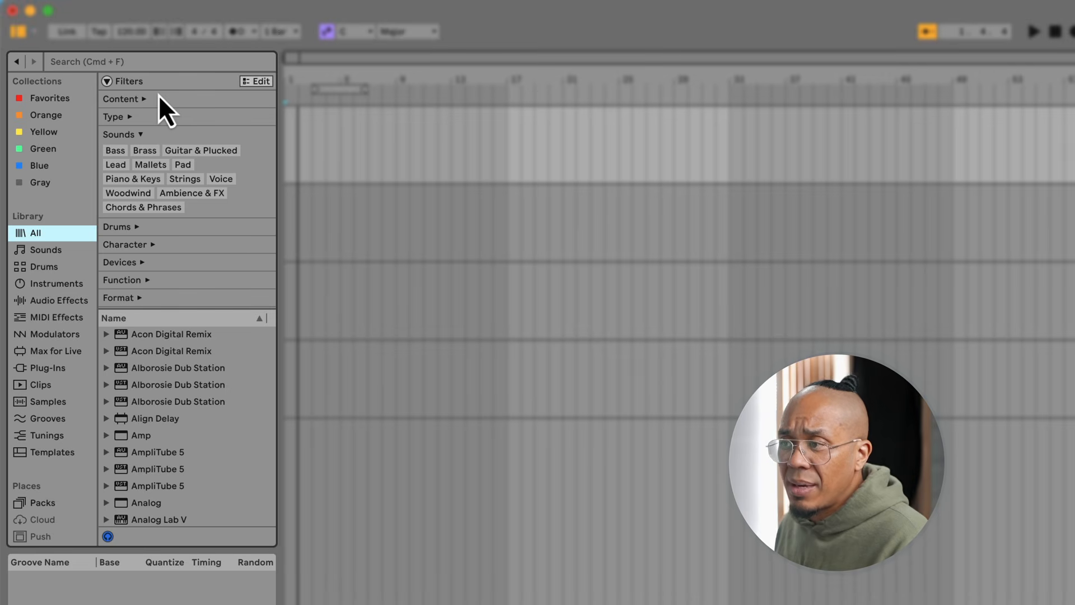
Filter the Sounds category by Pad and remove the filter again
left_click(46, 250)
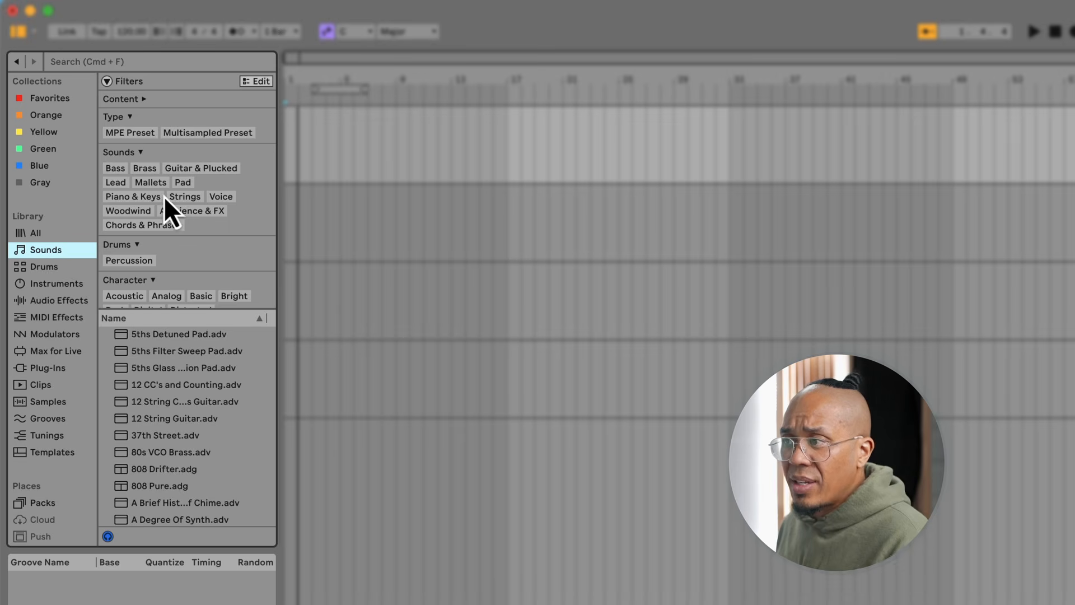
left_click(184, 185)
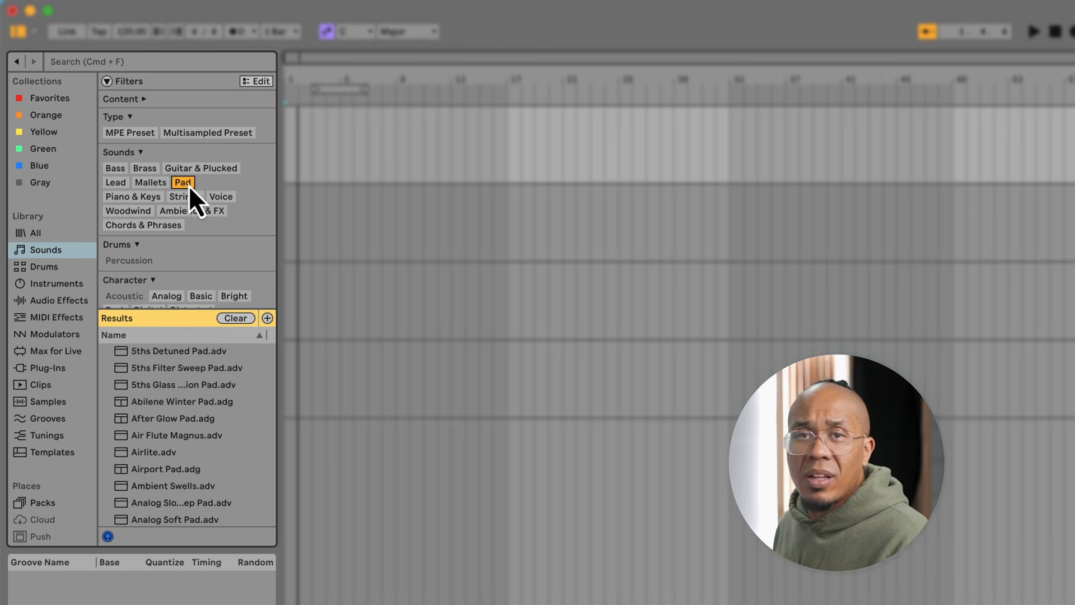
left_click(184, 182)
Filter the Audio Effects category by EQ and by Dynamics, clearing each filter after viewing its devices
left_click(58, 300)
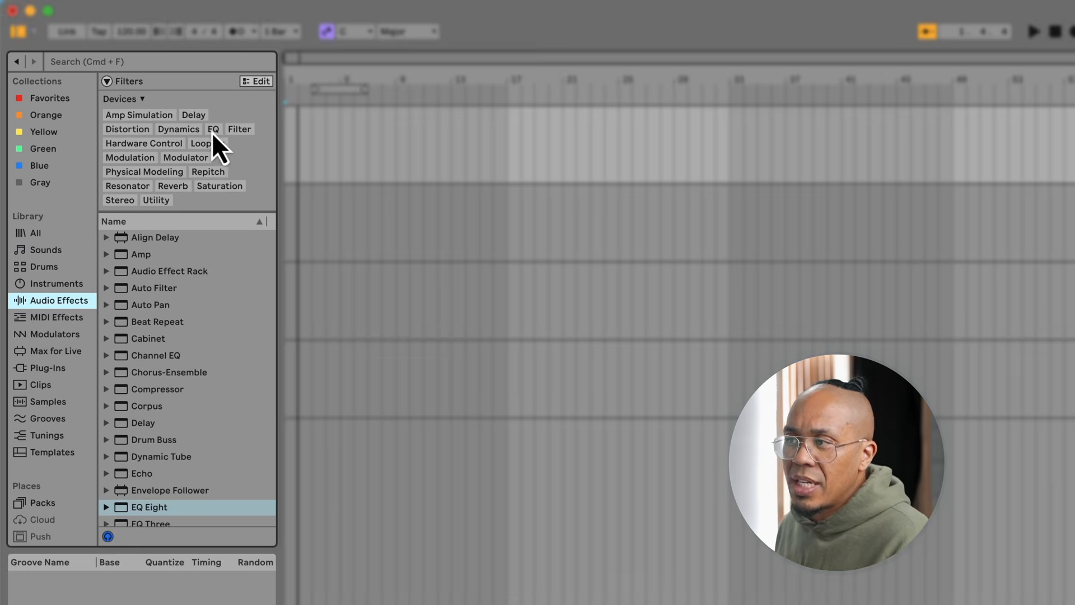
left_click(213, 130)
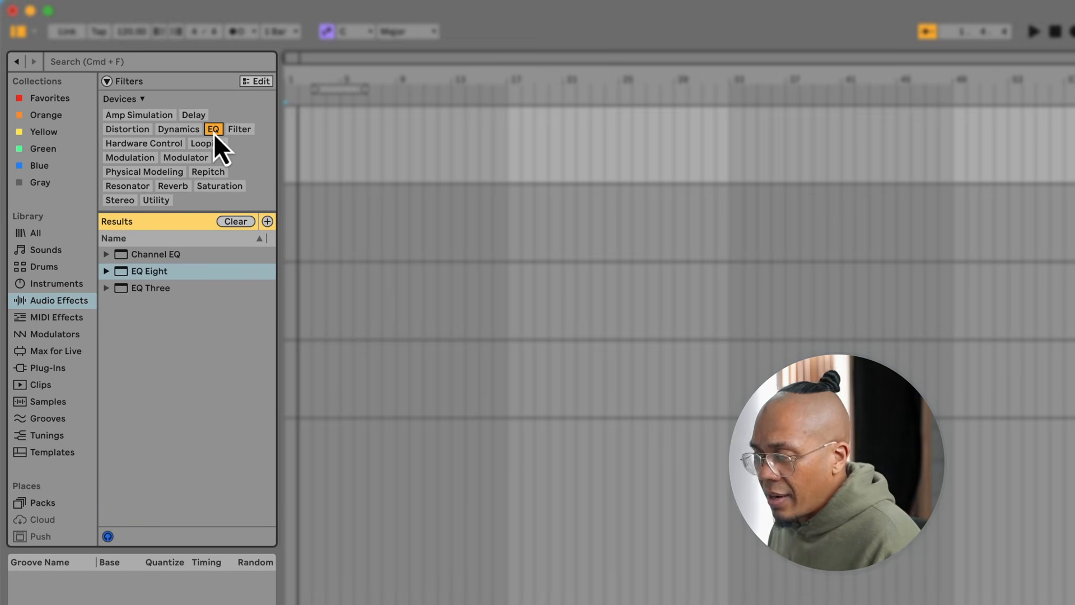
left_click(213, 129)
left_click(185, 130)
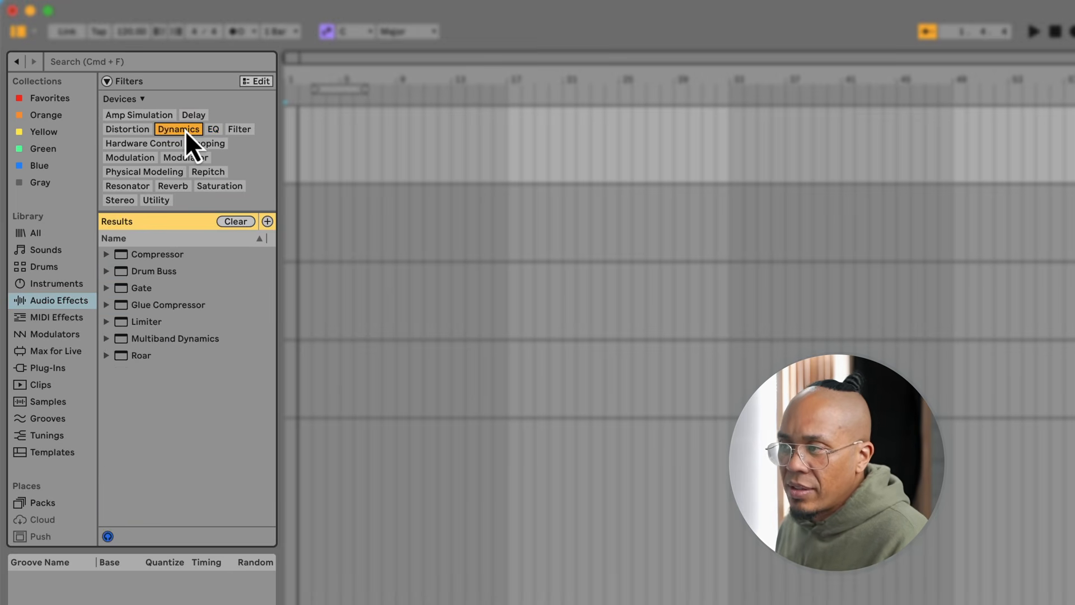
left_click(186, 130)
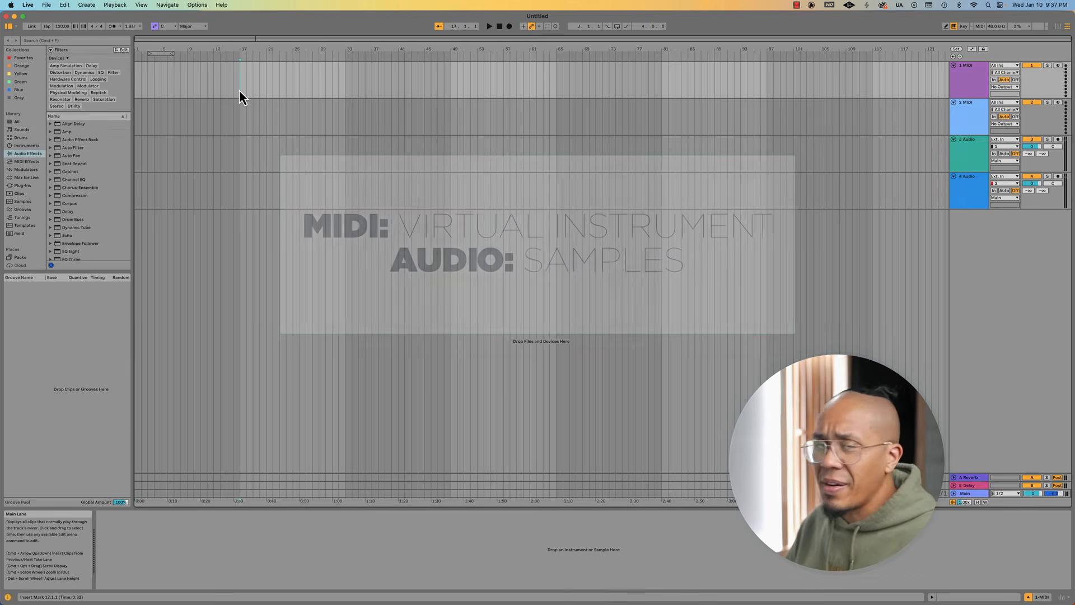
Place the insert marker at bar 17 on the first MIDI track and sweep across parts of its lane
left_click(239, 90)
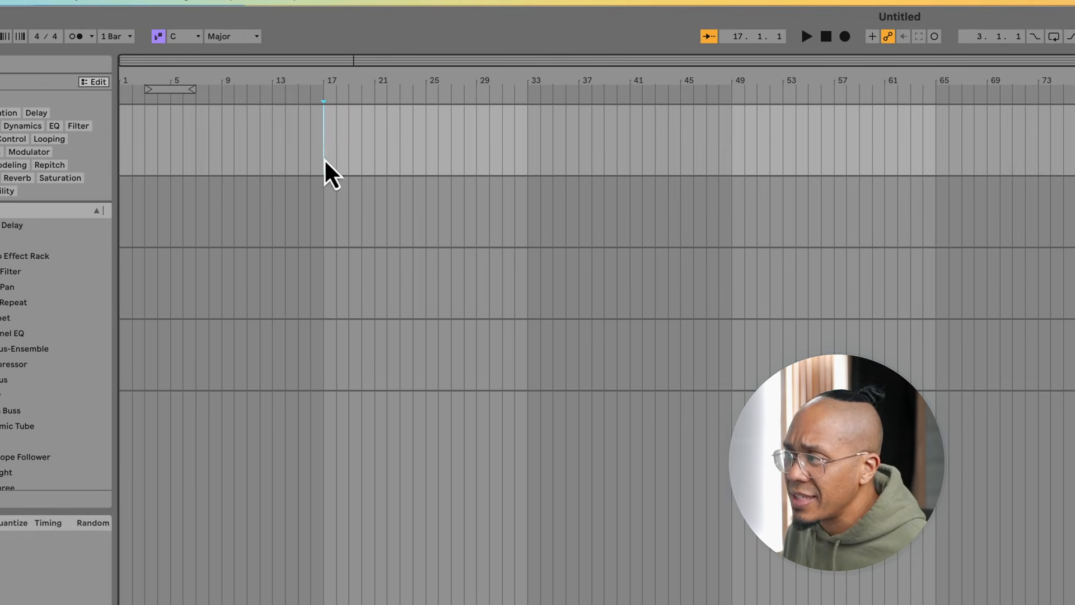
left_click_drag(254, 102, 344, 103)
left_click_drag(472, 161, 527, 158)
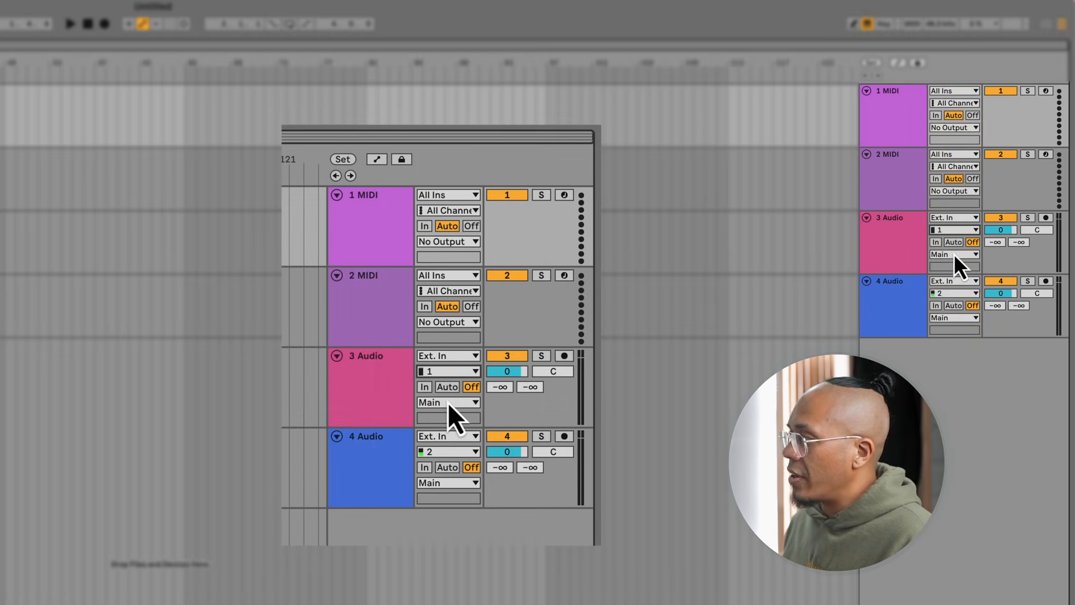
View the input sources of the 1 MIDI track and set the 3 Audio track's input channel to 2
left_click(958, 92)
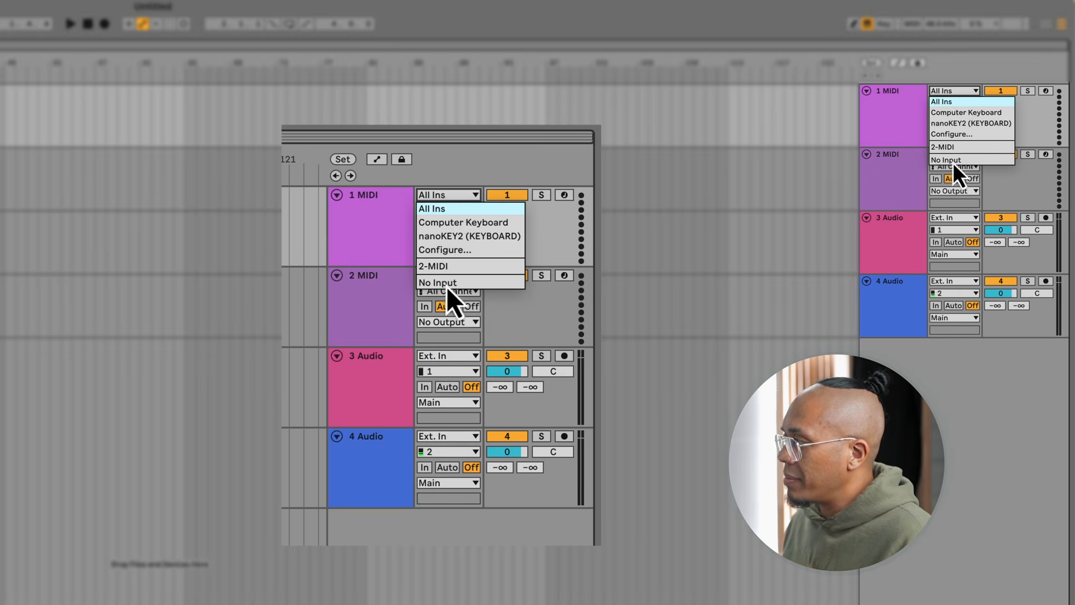
left_click(948, 232)
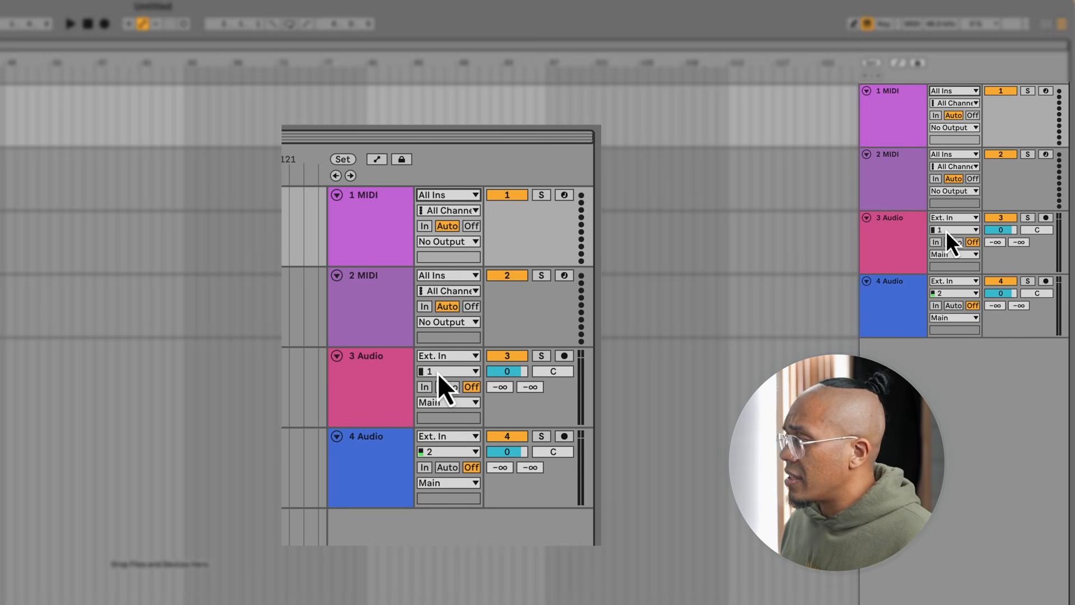
left_click(945, 230)
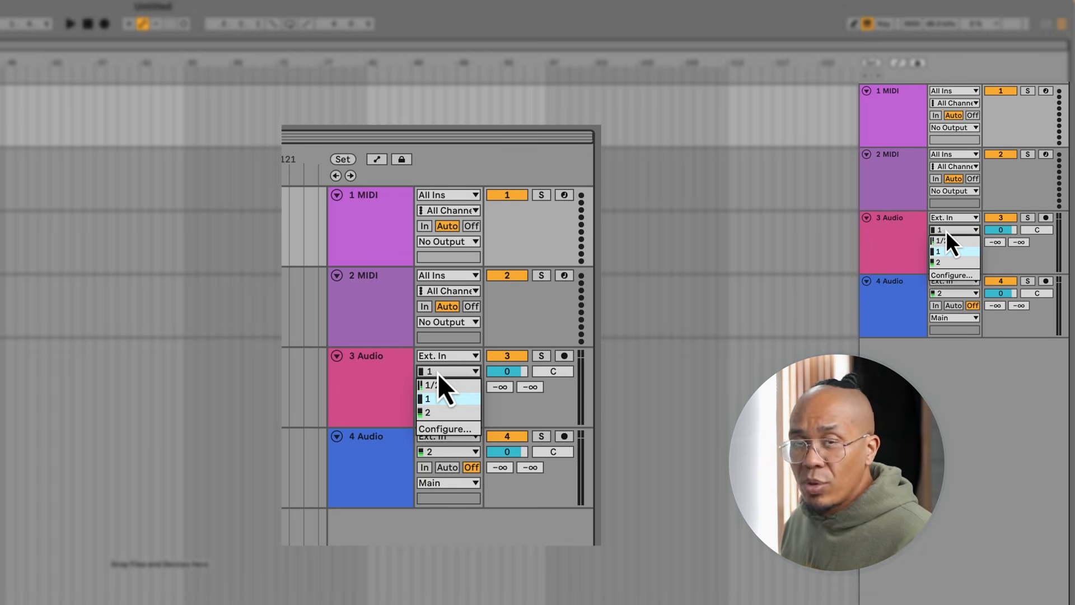
left_click(943, 262)
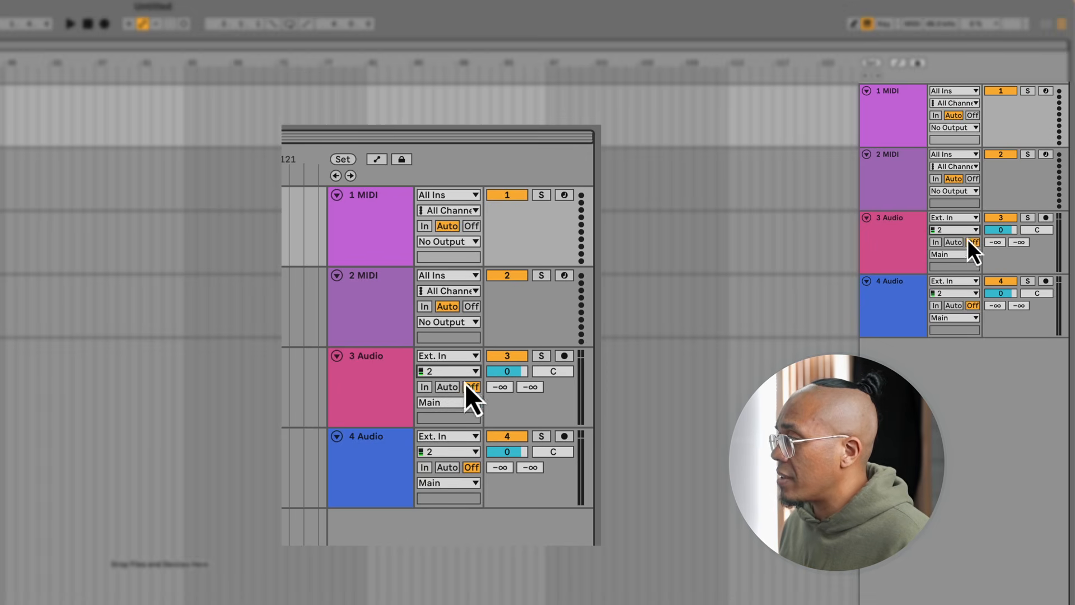
Try switching the 1 MIDI, 2 MIDI and 3 Audio tracks off and back on with their track activators
left_click(1000, 92)
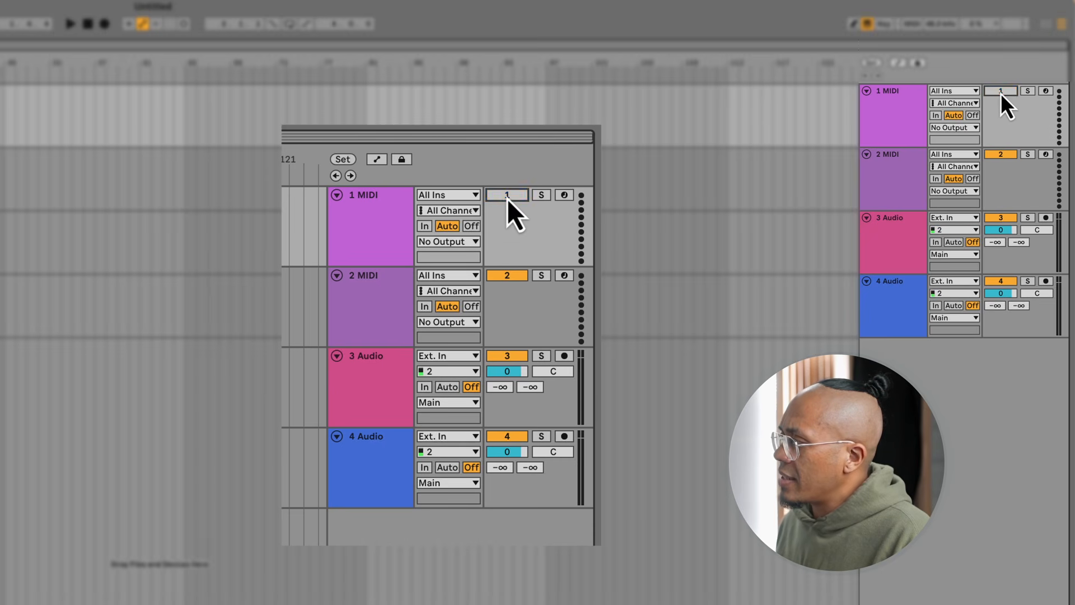
left_click(1000, 155)
left_click(1001, 218)
left_click(1001, 155)
left_click(1001, 218)
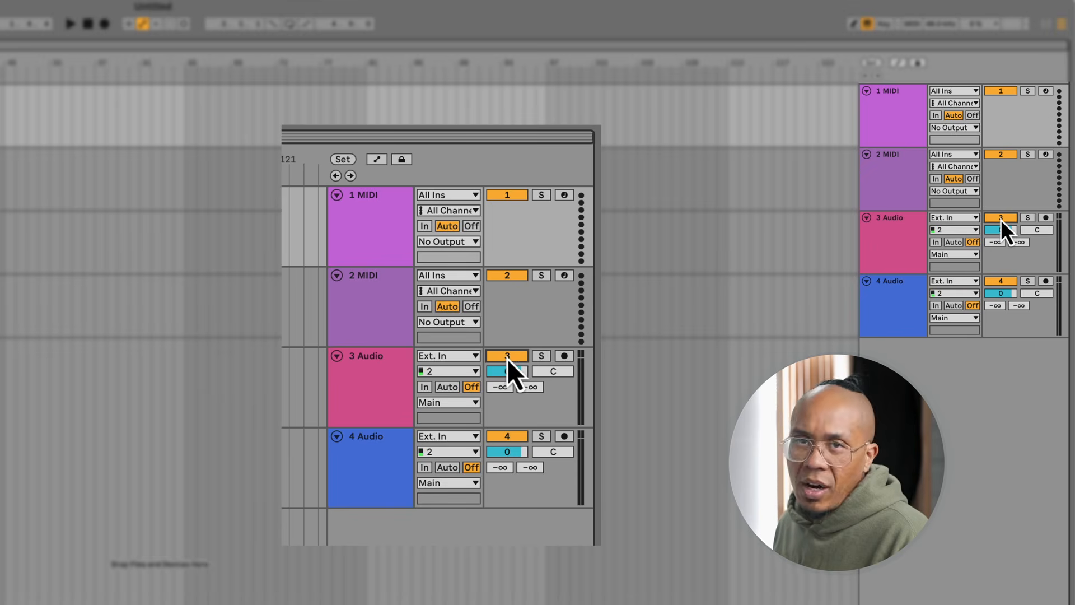
Arm the 2 MIDI track and record a MIDI clip of about five bars starting at bar 65
left_click(564, 276)
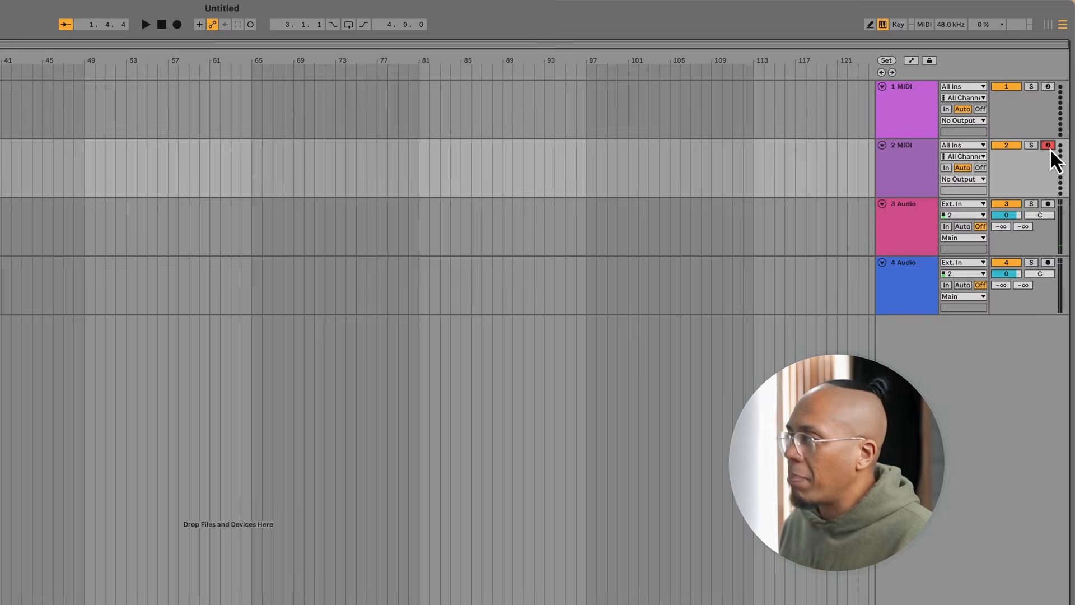
left_click(177, 25)
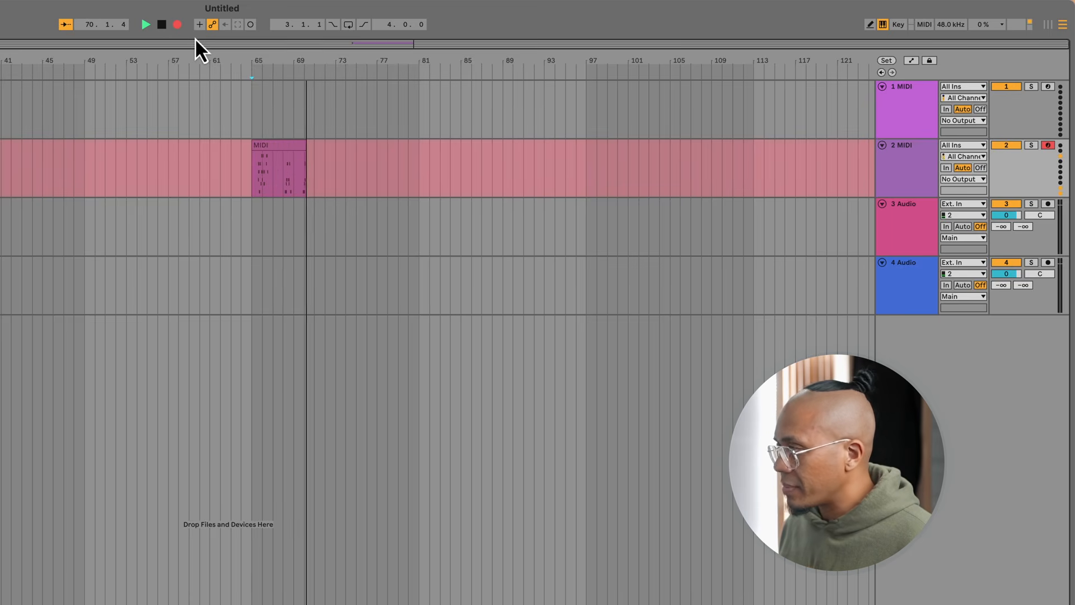
key("space")
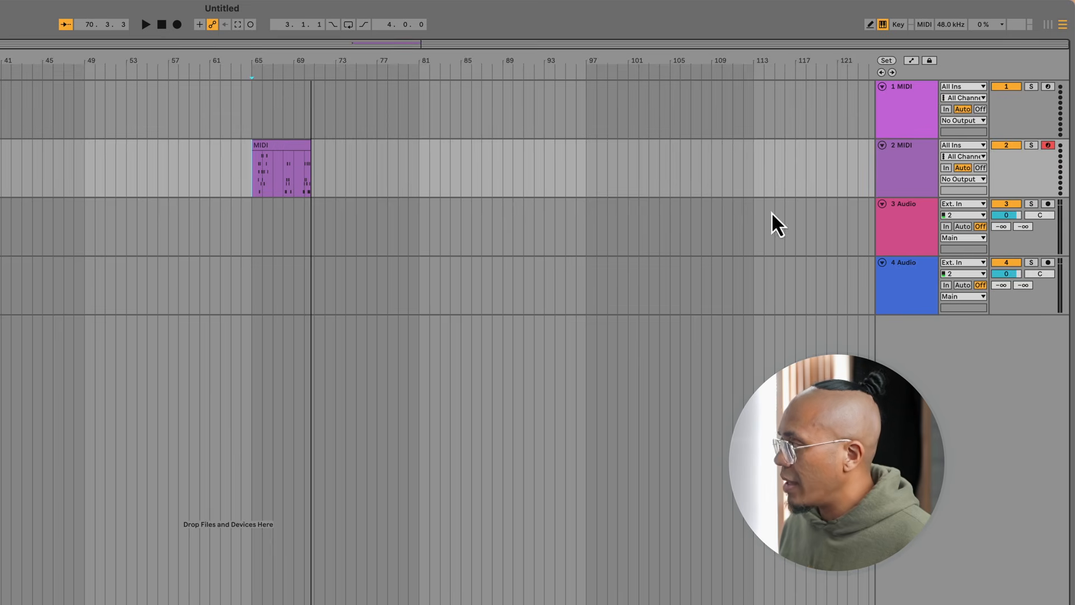
Arm the 3 Audio track, record an audio clip of about three bars from bar 65, and disarm the track
left_click(1049, 204)
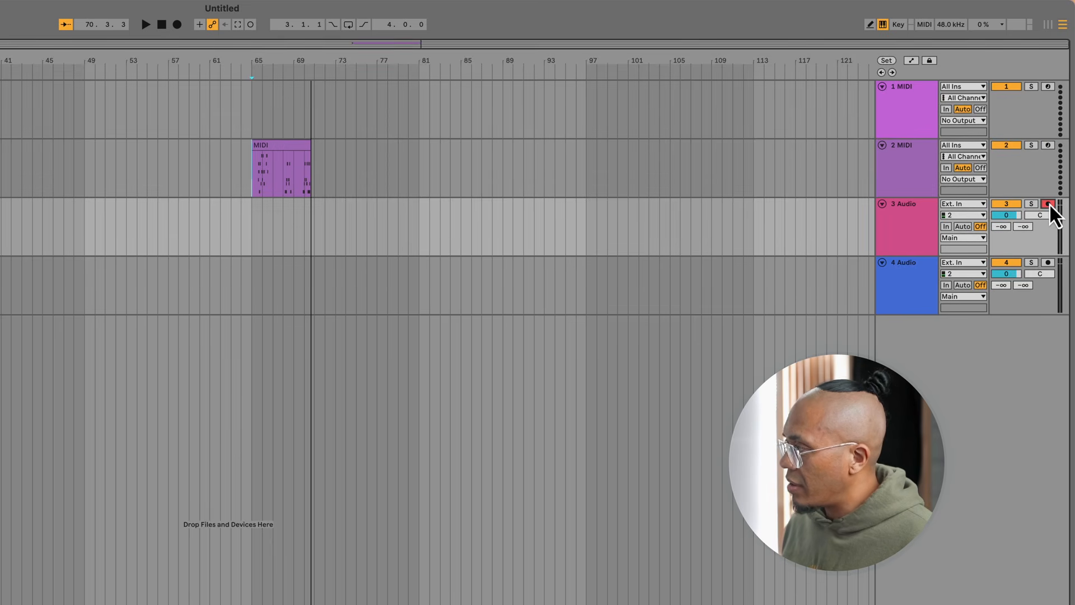
left_click(252, 230)
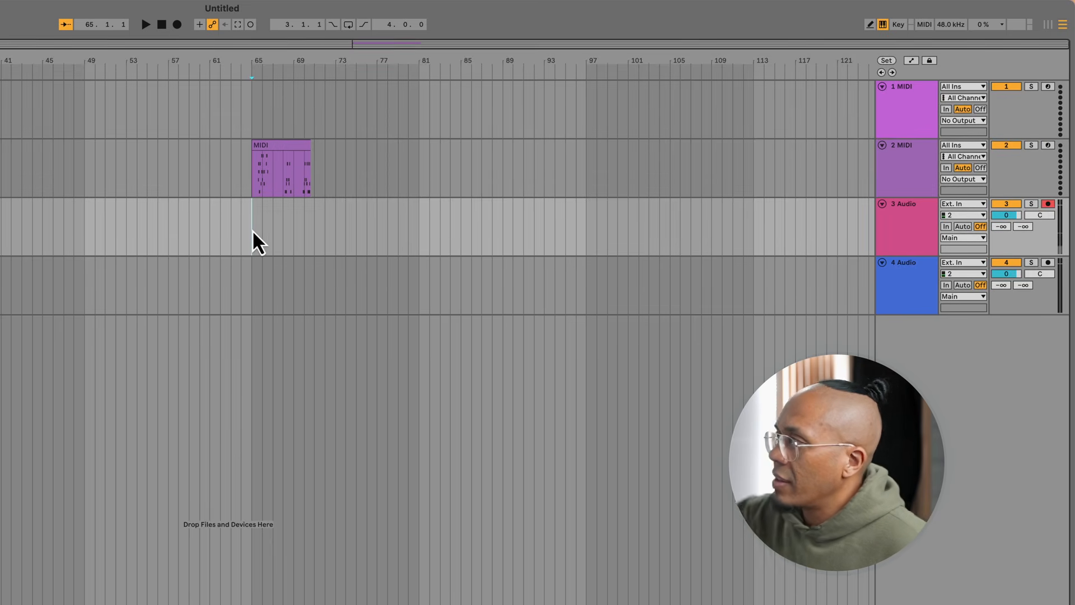
left_click(177, 24)
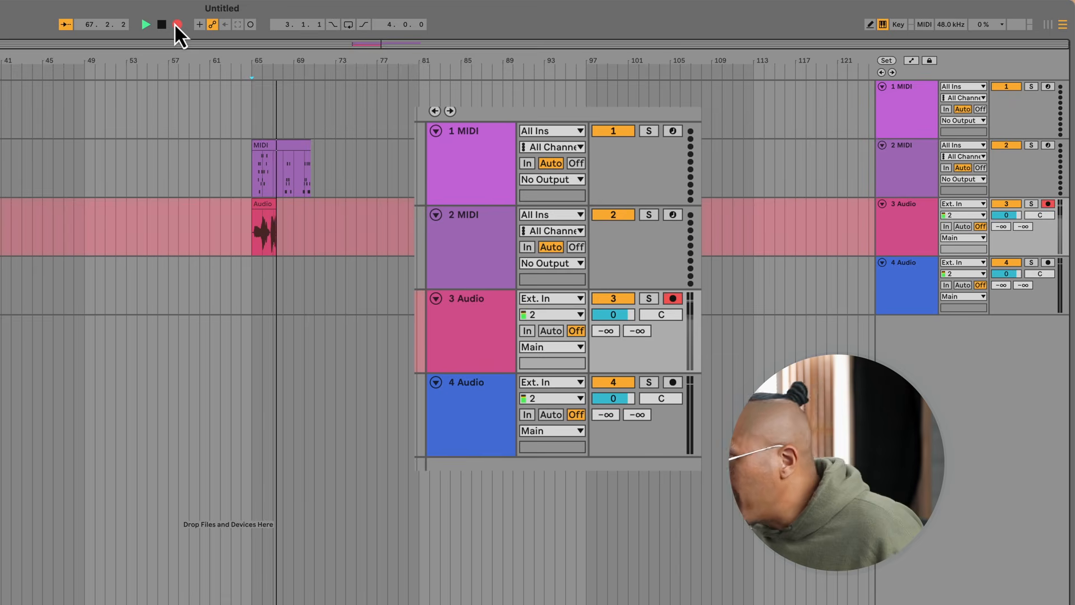
key("space")
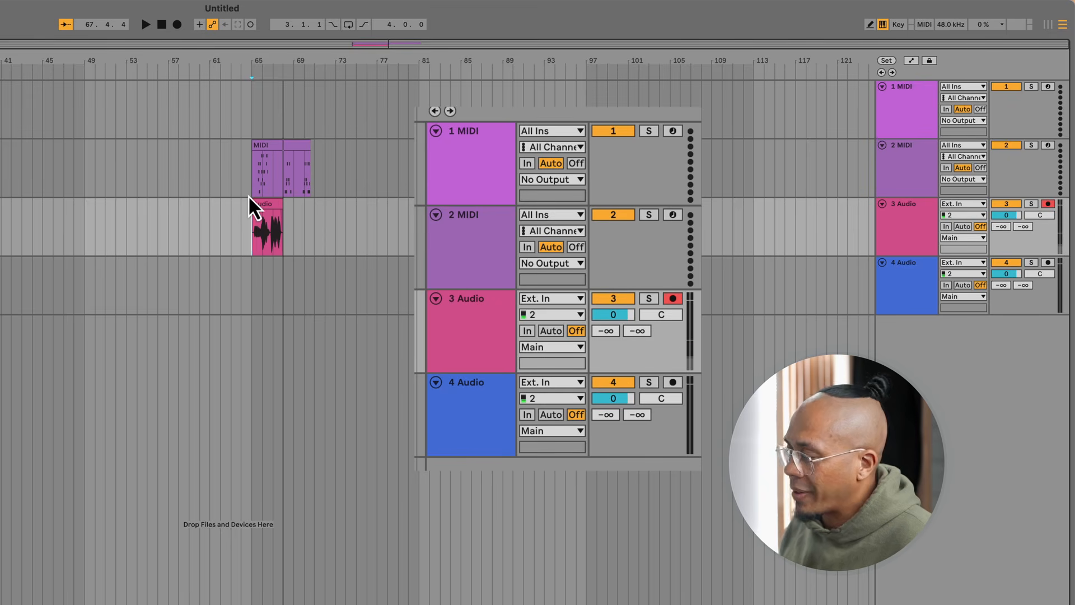
left_click(1048, 204)
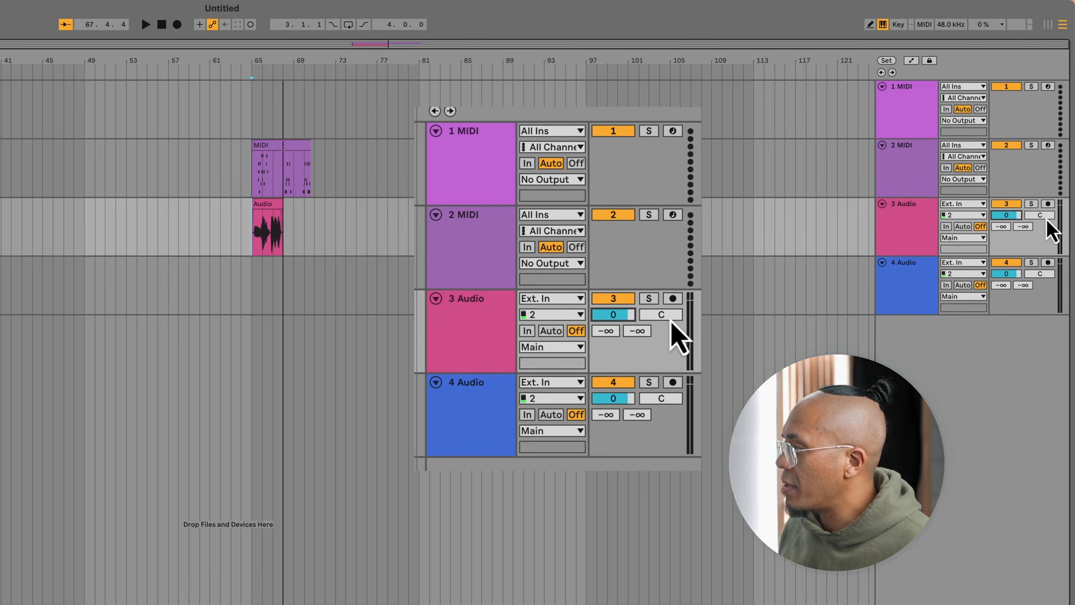
Try panning the 3 Audio track to 38R, reset the pan, and try out its send levels during playback
left_click_drag(1041, 218, 1041, 218)
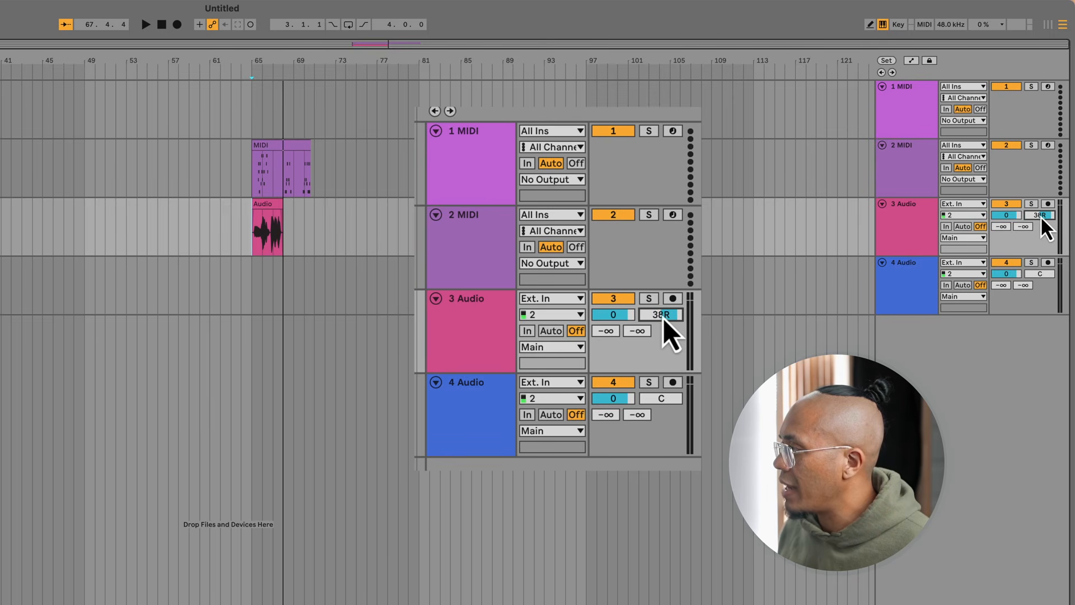
key("Delete")
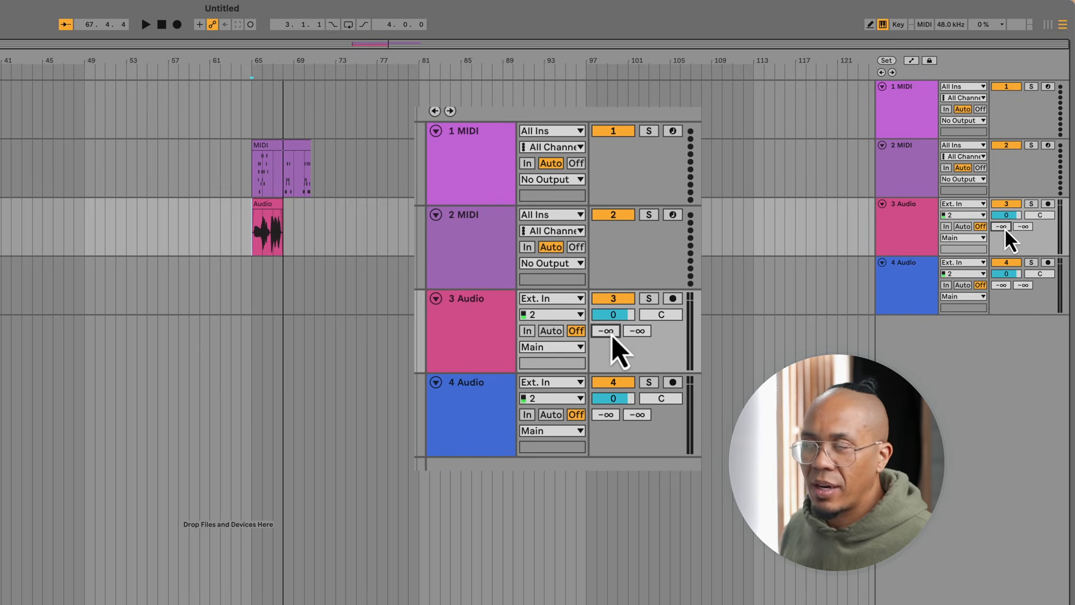
key("space")
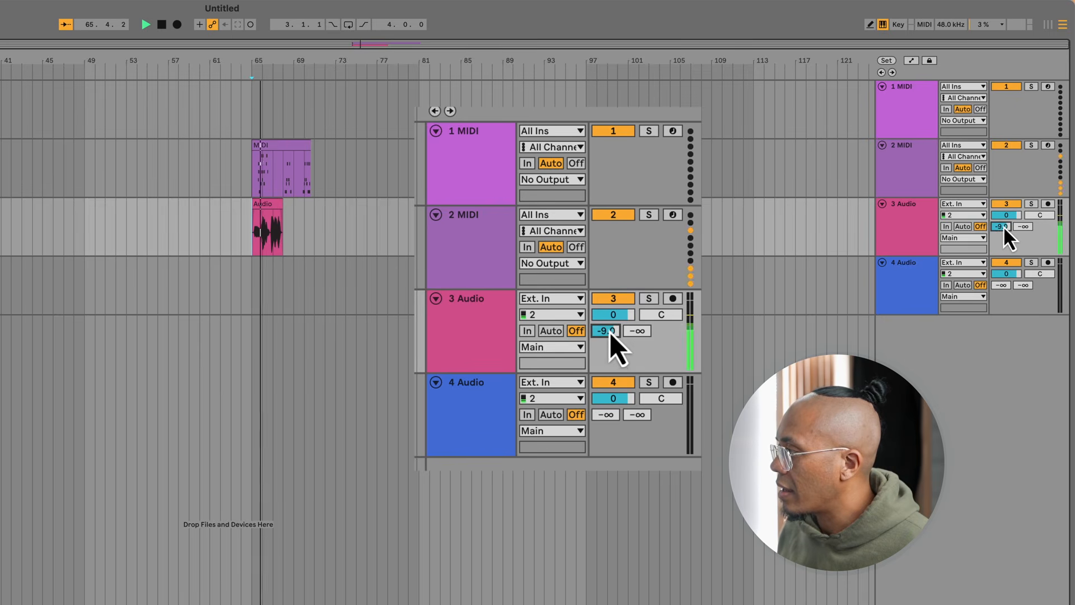
mouse_move(1021, 229)
left_mouse_down()
mouse_move(1003, 227)
mouse_move(1023, 226)
left_mouse_up()
key("space")
key("space")
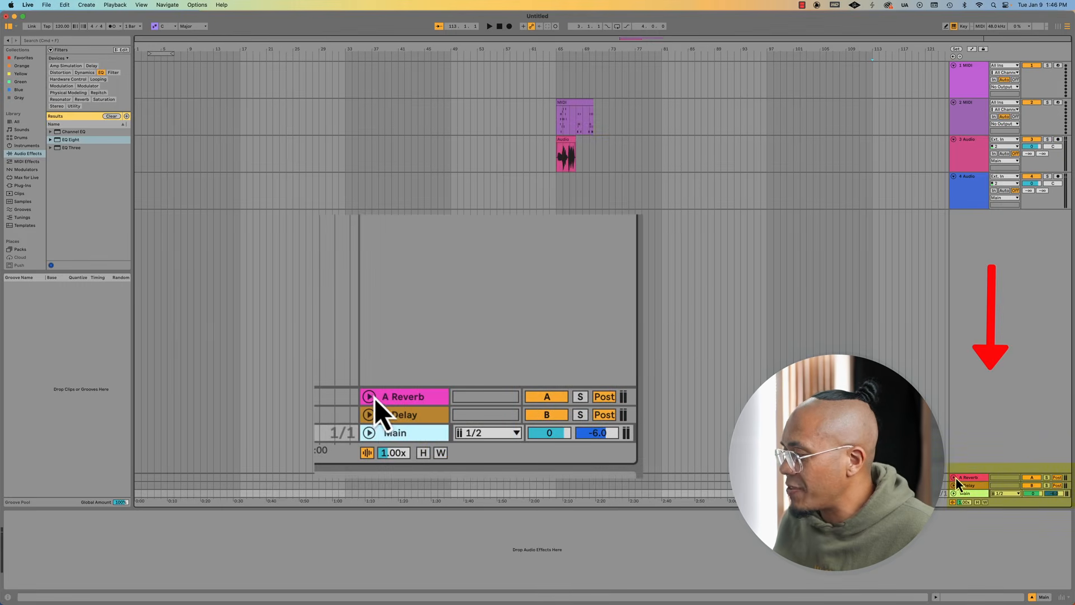
Unfold the A Reverb, B Delay and Main tracks, select each to examine its devices, and fold them again
left_click(954, 478)
left_click(954, 485)
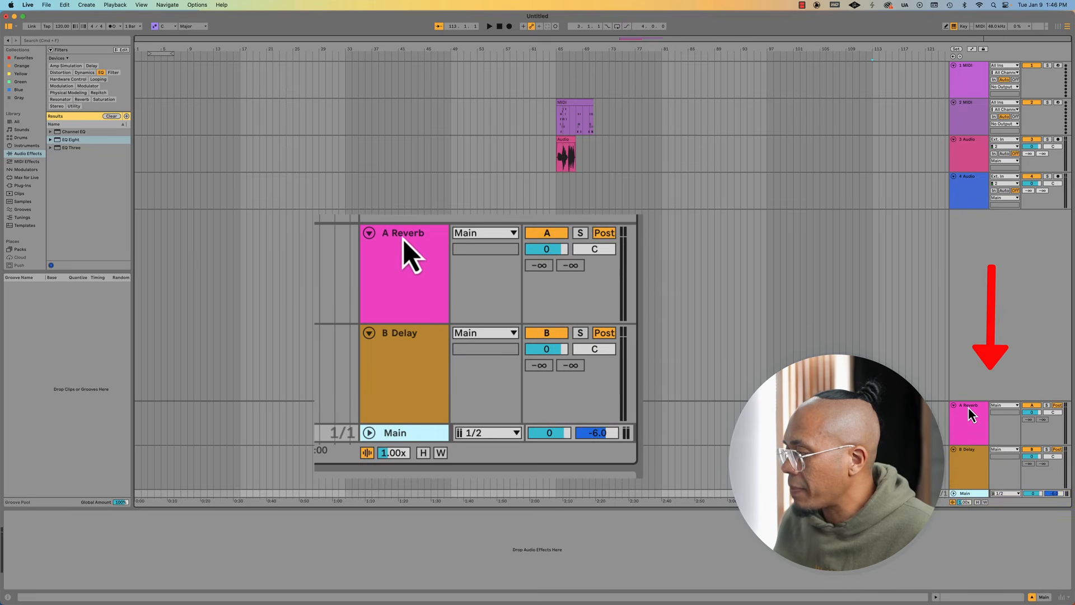
left_click(966, 423)
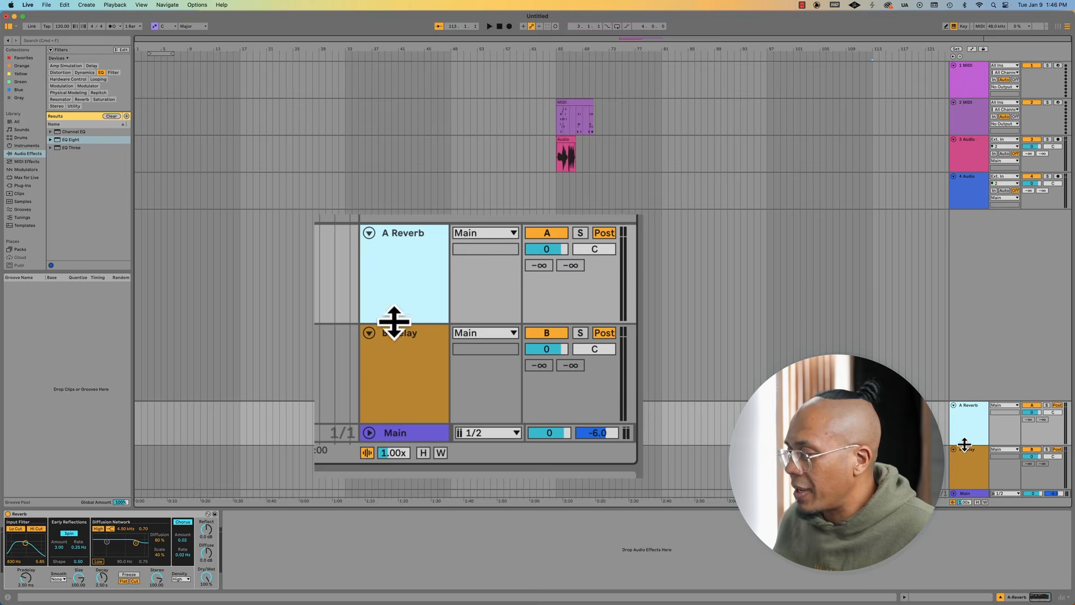
left_click(966, 462)
left_click(954, 492)
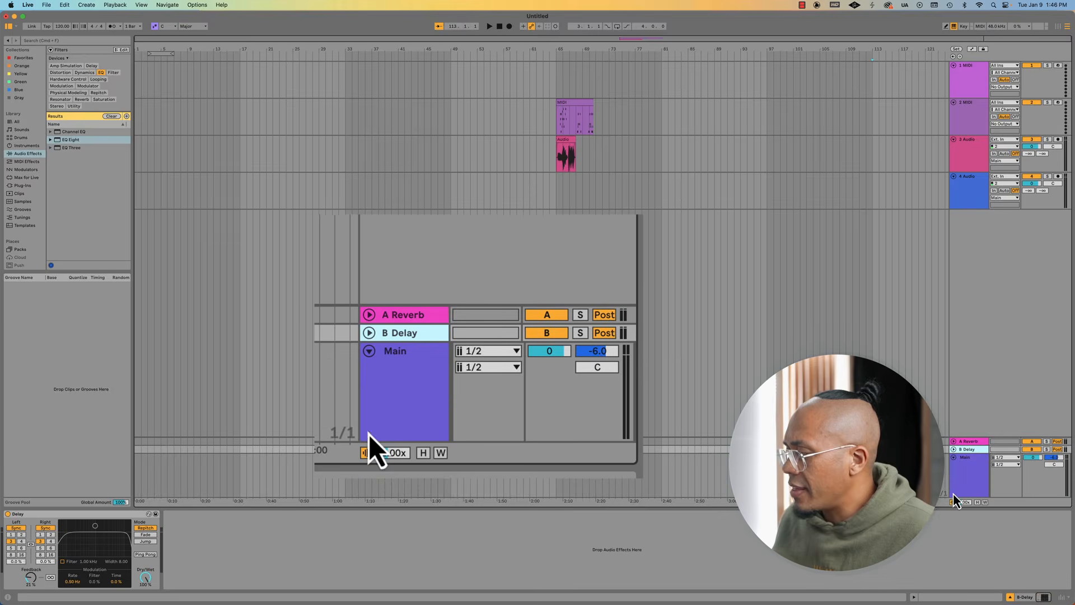
left_click(967, 472)
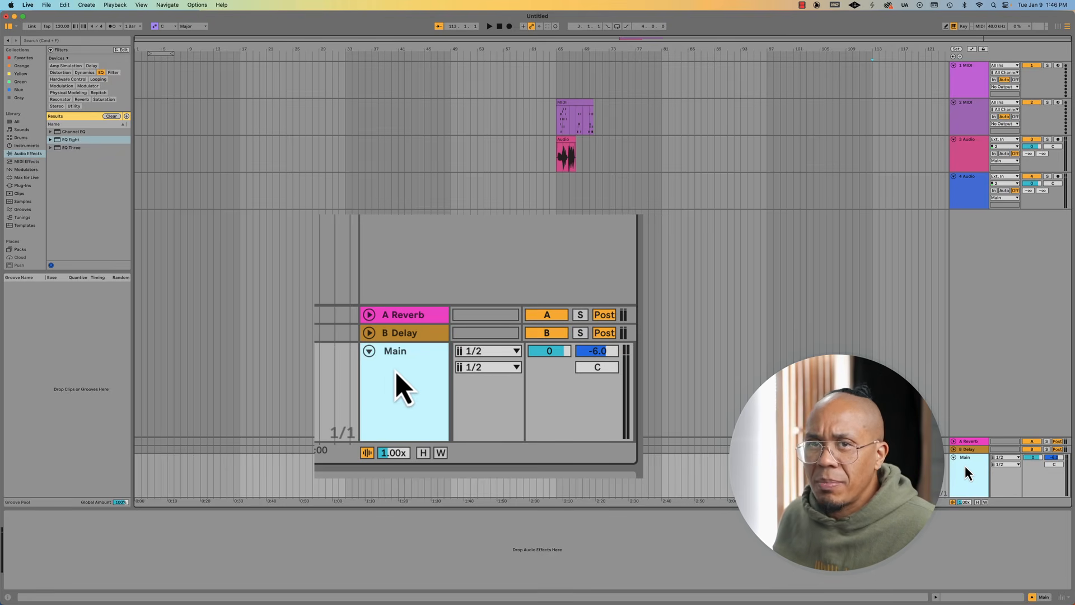
left_click(954, 457)
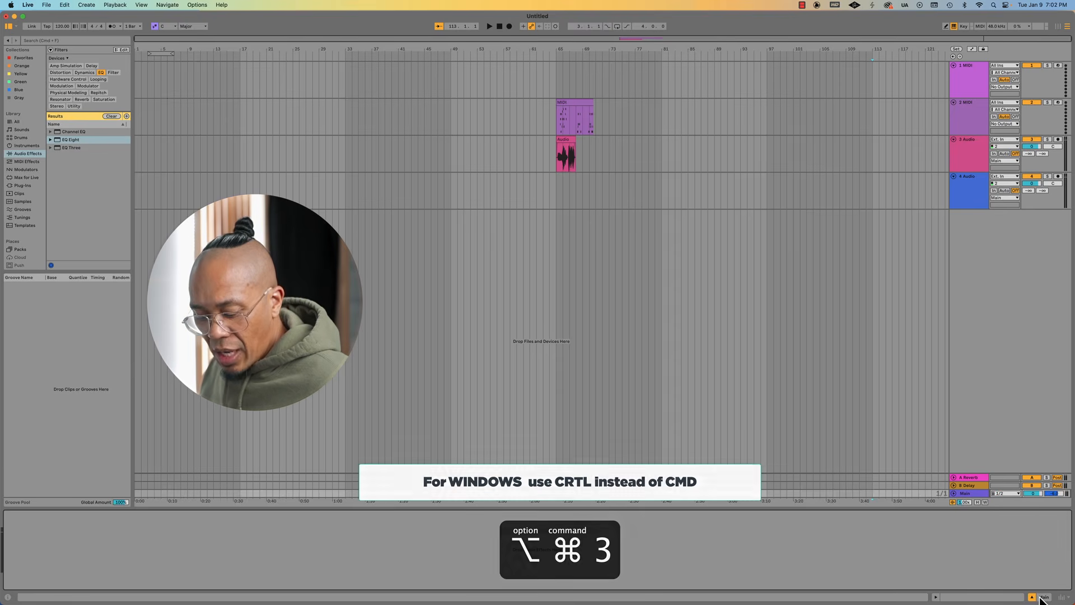
Toggle the Clip View and Device View on and off, leaving both displayed
key("alt+super+3")
key("alt+super+3")
key("alt+super+3")
key("alt+super+4")
key("alt+super+4")
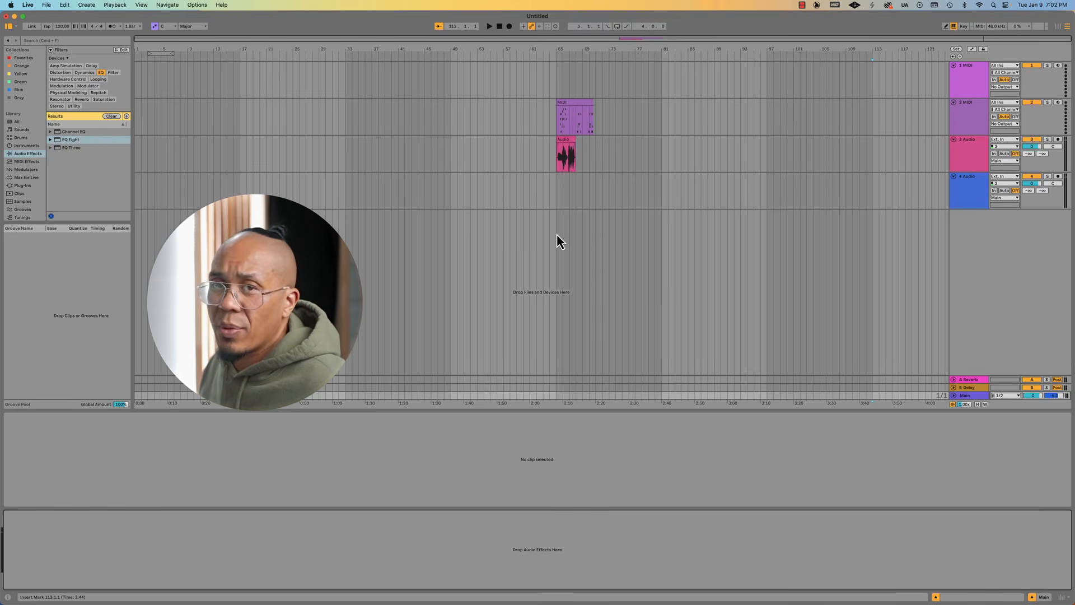
Open the MIDI clip on the 2 MIDI track and quantize its first notes, followed by the whole opening group of notes
left_click(573, 109)
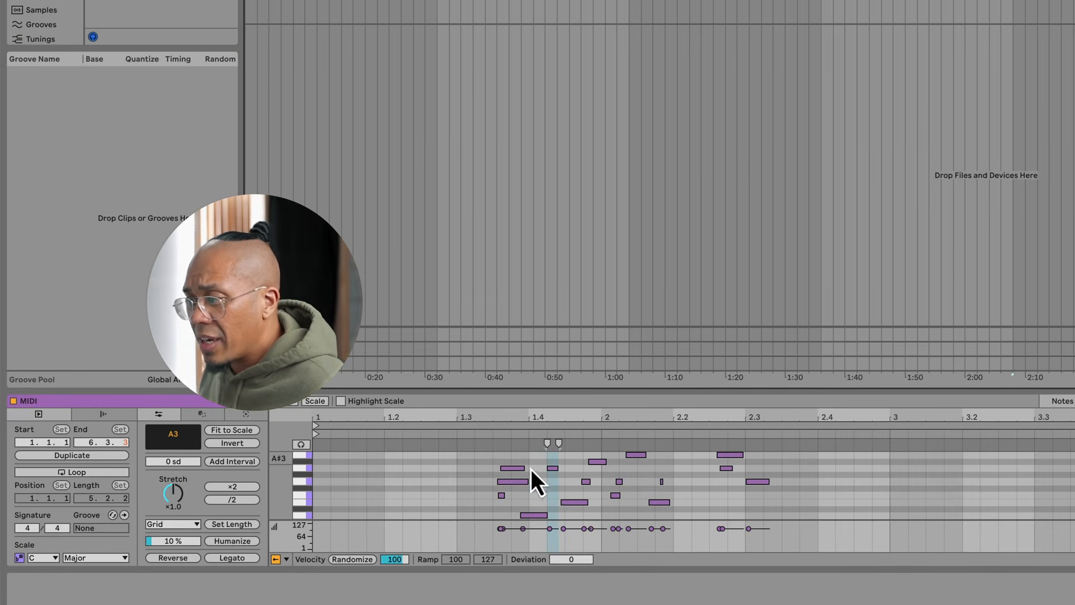
left_click_drag(524, 468, 511, 500)
key("super+u")
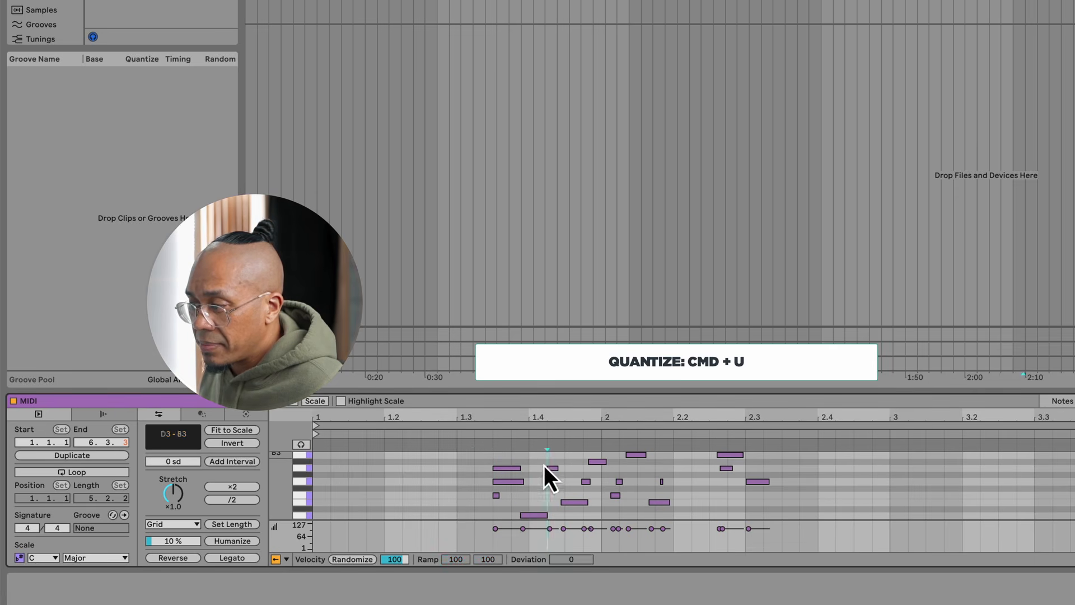
left_click(819, 454)
left_click(489, 537, "shift")
key("super+u")
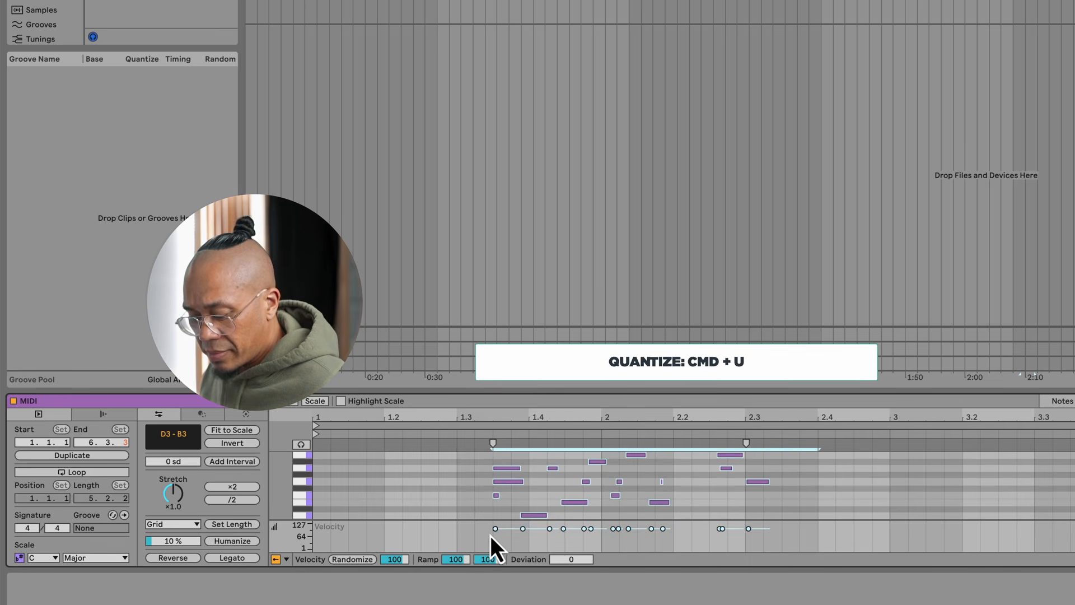
Delete the A3 note near beat 1.4 of the MIDI clip, draw a new note there and move it to G3
left_click(553, 468)
key("Delete")
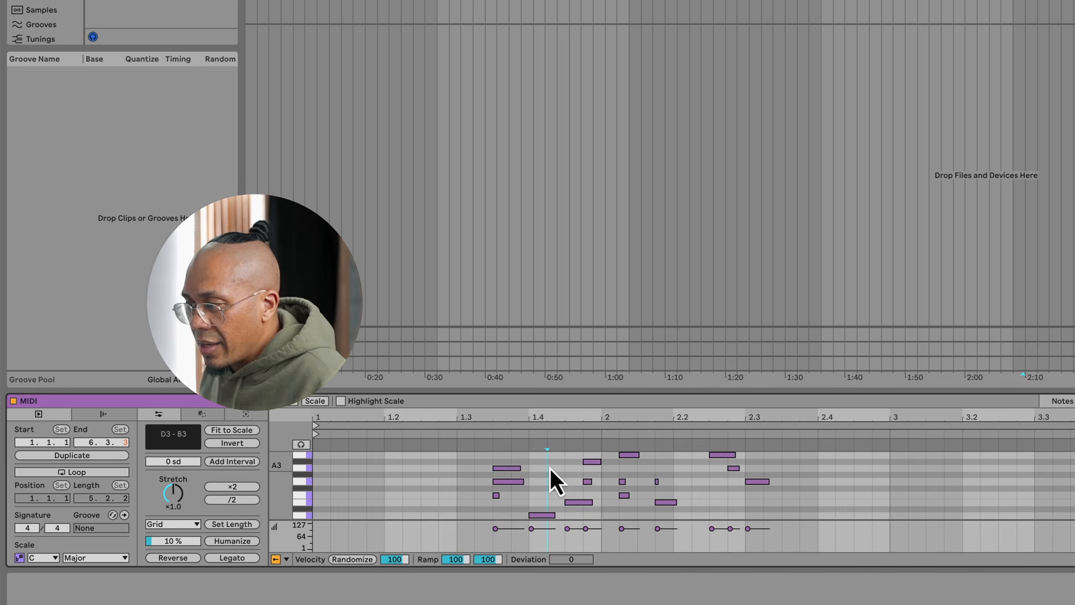
double_click(552, 468)
mouse_move(553, 469)
left_mouse_down()
mouse_move(559, 458)
mouse_move(559, 492)
mouse_move(560, 480)
left_mouse_up()
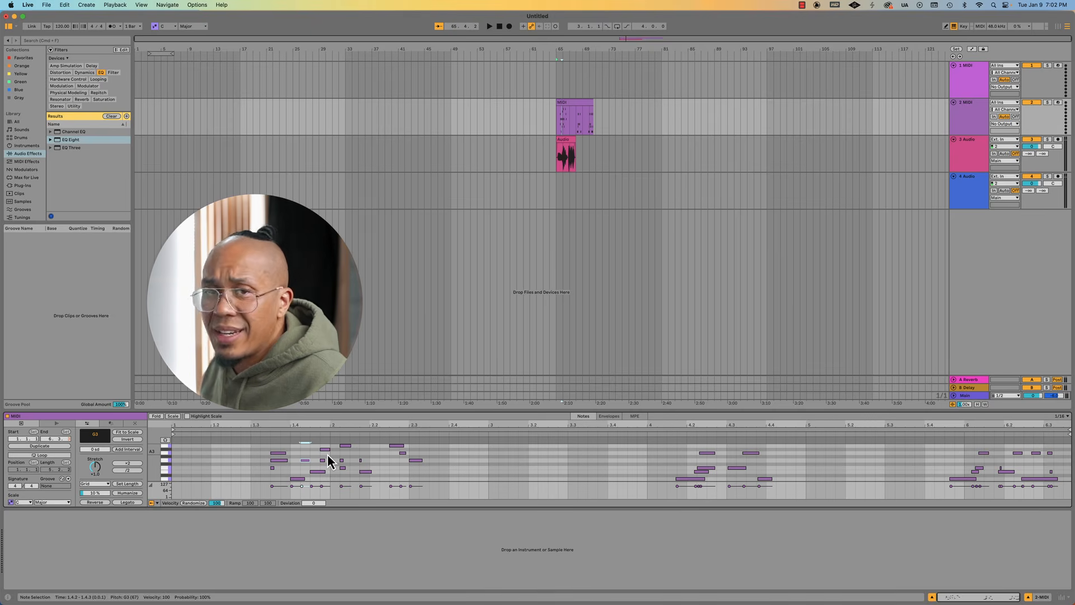
Open the audio clip on the 3 Audio track and play it from its first sound, just after beat 1.2
left_click(568, 156)
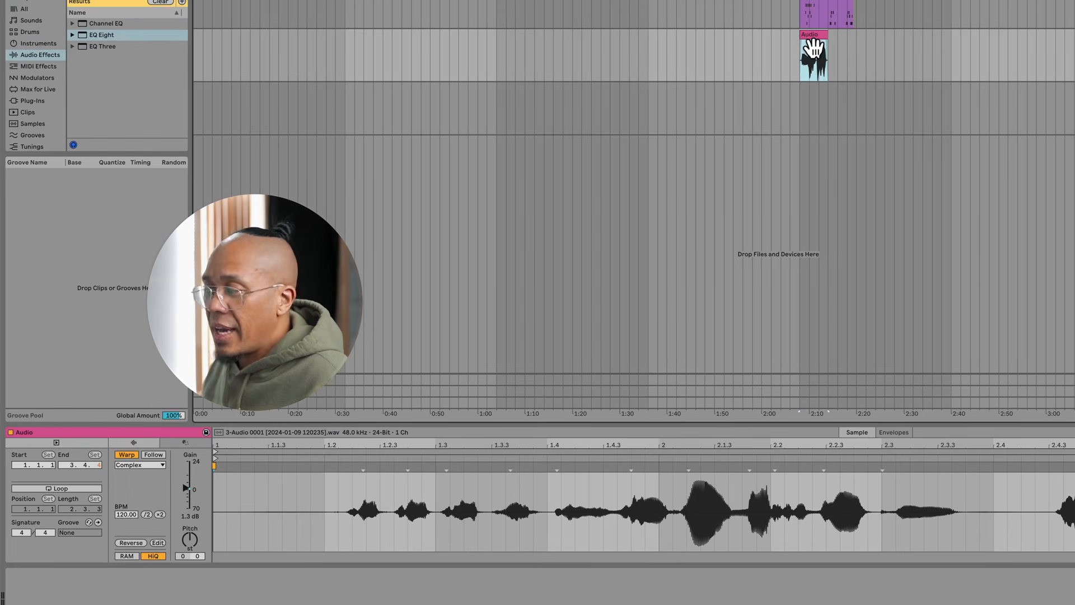
left_click(686, 509)
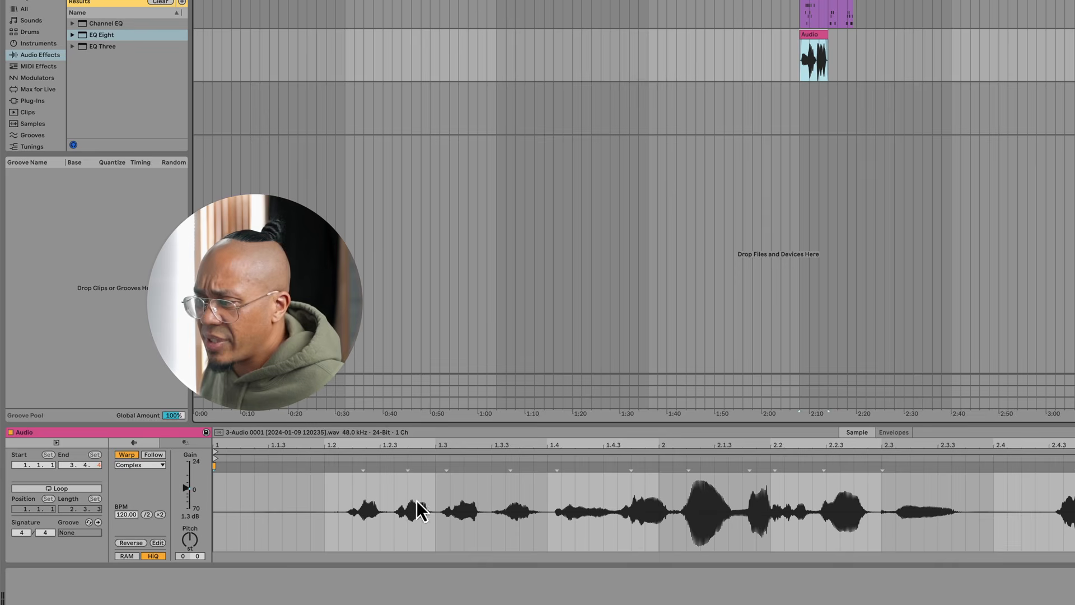
left_click(351, 494)
key("space")
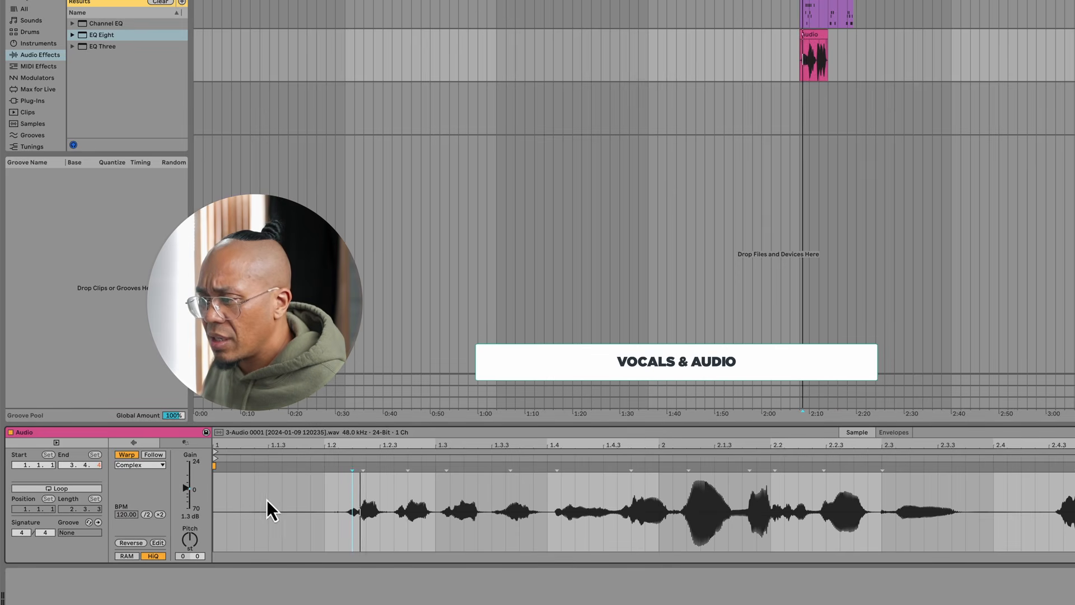
Try out the audio clip's pitch and gain during playback, and reset the pitch to 0 and the gain to 0.0 dB
mouse_move(189, 538)
left_mouse_down()
mouse_move(189, 551)
mouse_move(186, 492)
left_mouse_up()
key("space")
key("Delete")
key("Delete")
Add warp markers to the audio clip and move them along the timeline to stretch the sounds around beats 1.3 and 2.2
left_click(405, 468)
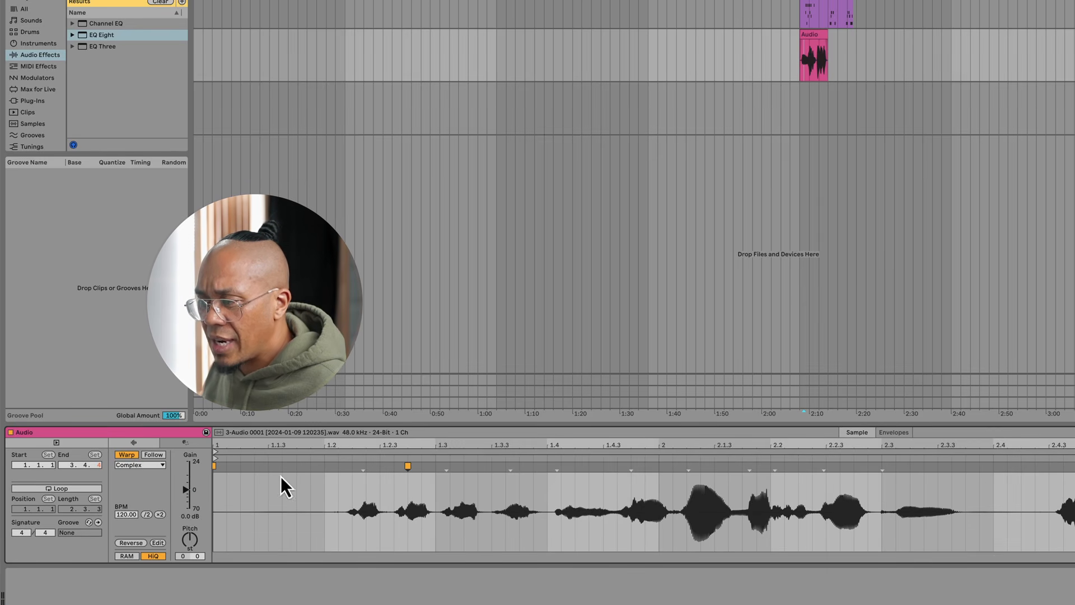
mouse_move(442, 473)
left_mouse_down()
mouse_move(510, 474)
mouse_move(499, 474)
left_mouse_up()
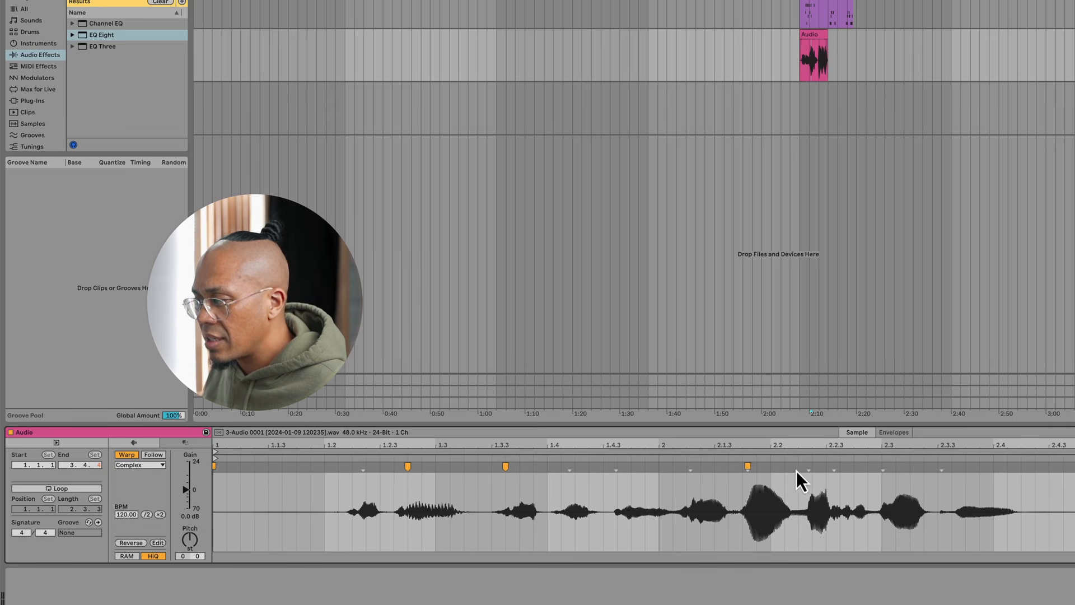
left_click_drag(805, 466, 977, 466)
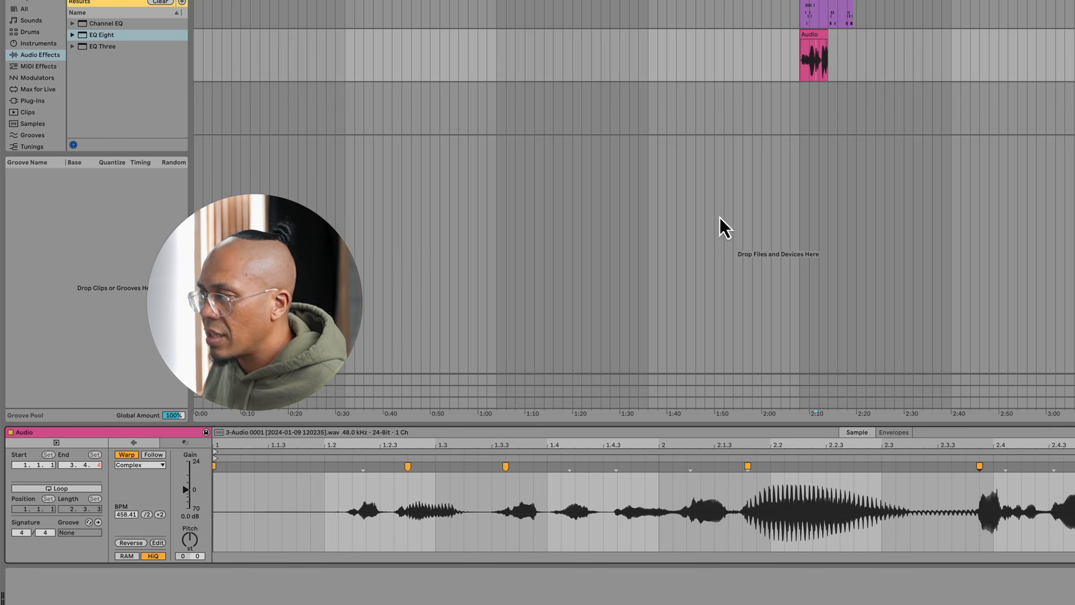
Play the stretched audio clip from its start on the 3 Audio track and stop playback
left_click(800, 72)
key("space")
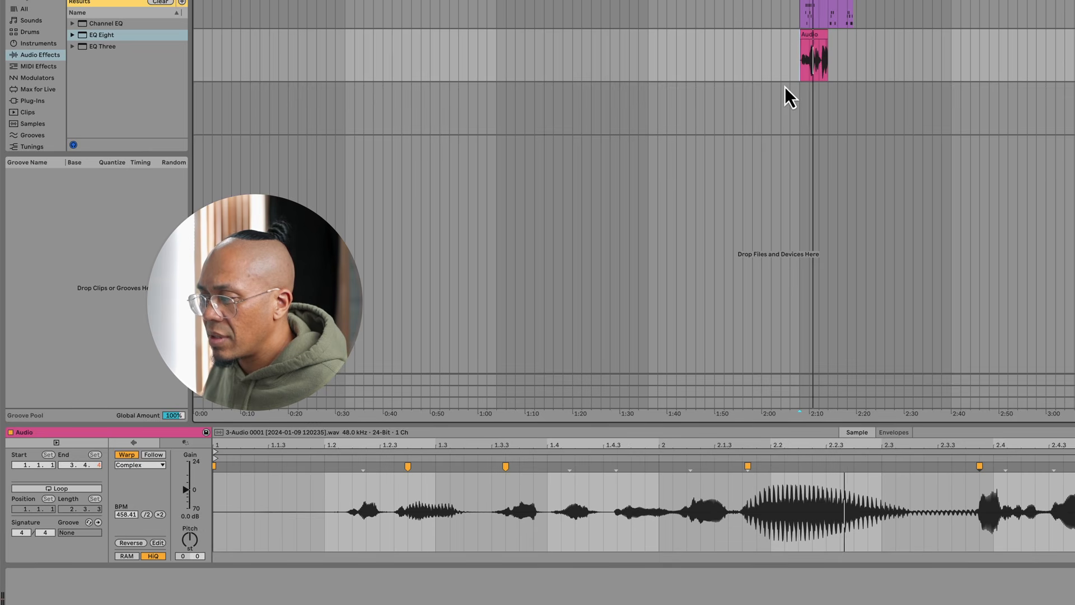
key("space")
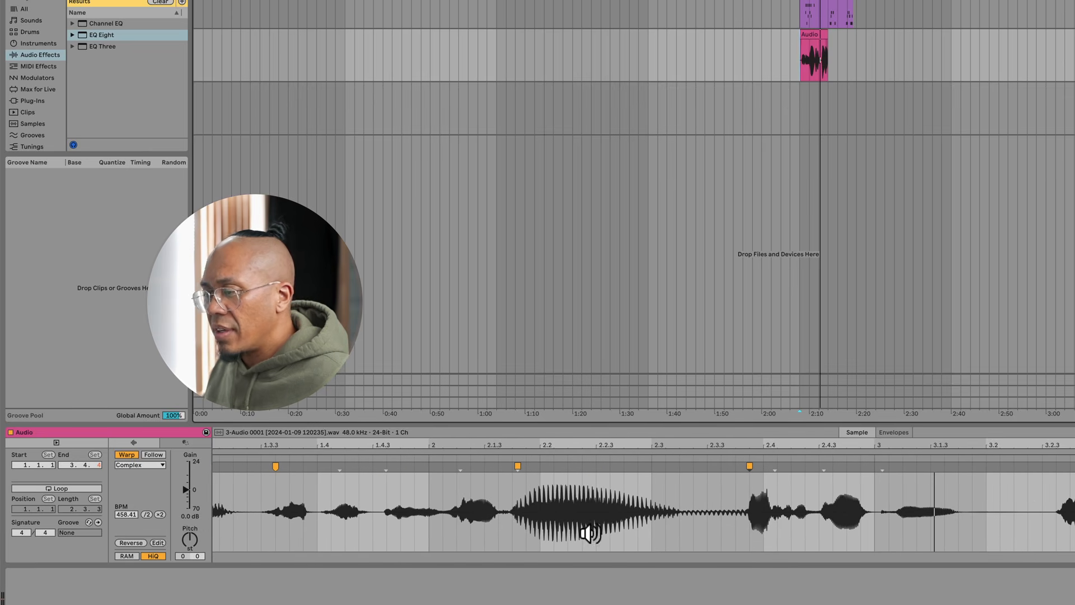
Undo the warp marker edits on the audio clip and return to the clip in the arrangement
key("super+z")
key("super+z")
key("super+z")
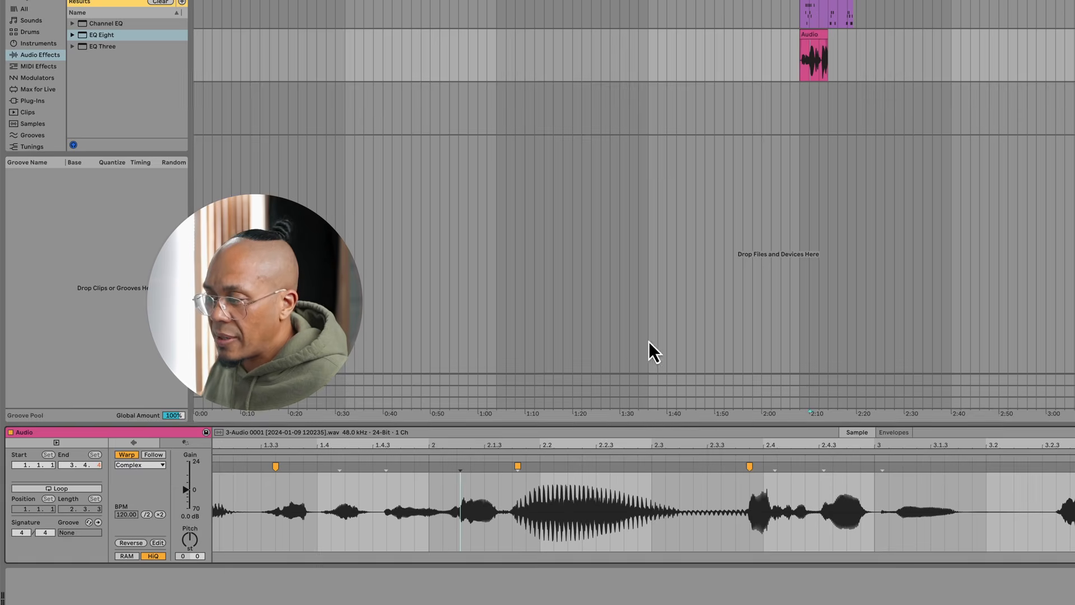
left_click(810, 59)
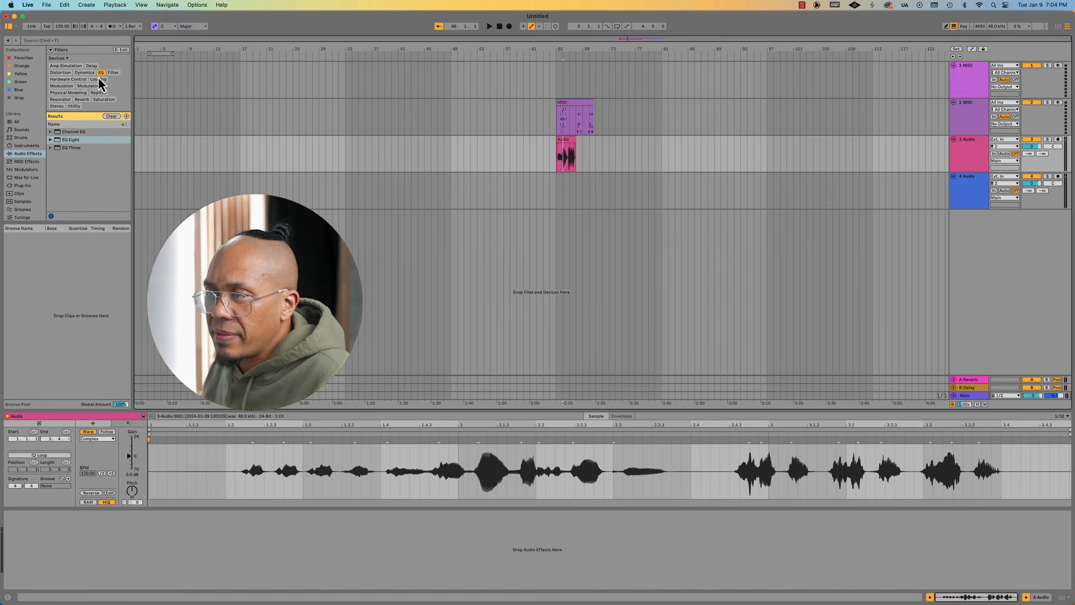
Add an EQ Eight from the EQ audio effects to the 3 Audio track
left_click(101, 72)
left_click(101, 72)
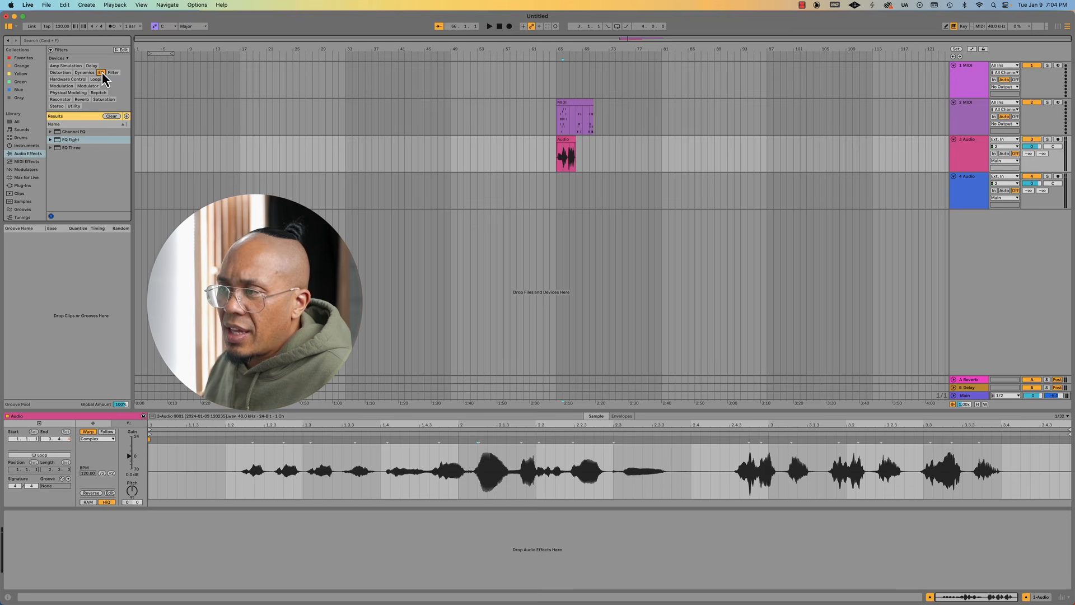
left_click_drag(62, 141, 564, 143)
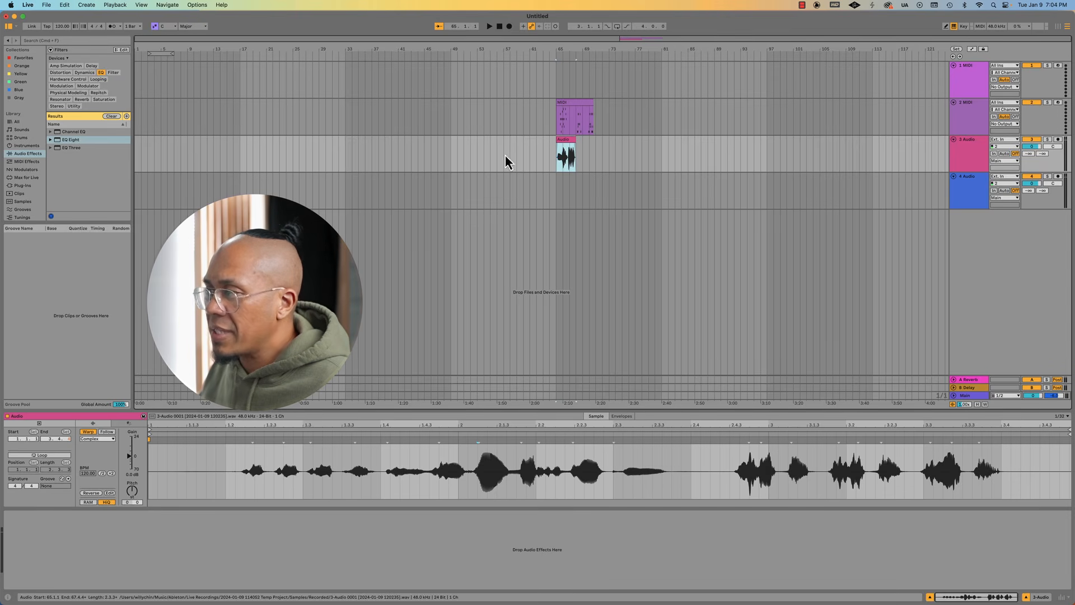
left_click_drag(61, 139, 186, 149)
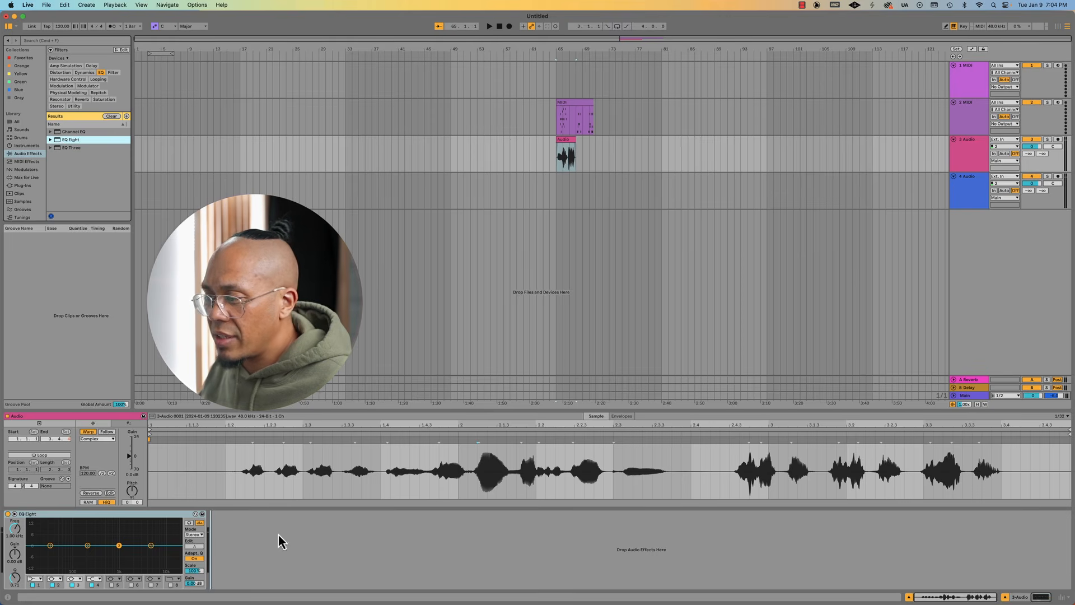
left_click_drag(278, 535, 279, 536)
key("super+a")
key("super+z")
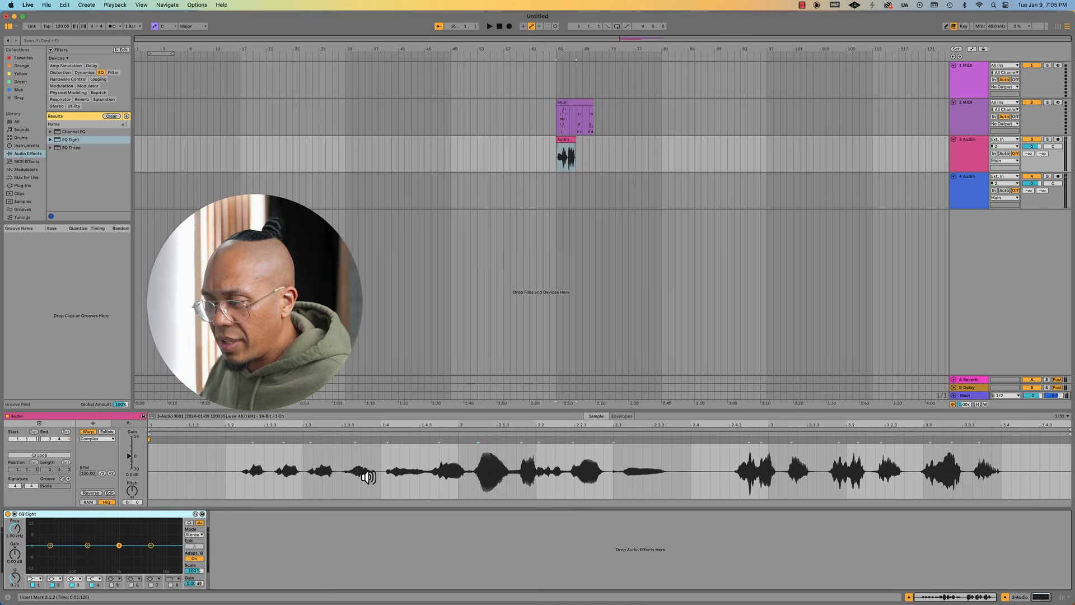
Make band 1 of the EQ Eight a low cut at about 323 Hz and play the audio clip
left_click(40, 579)
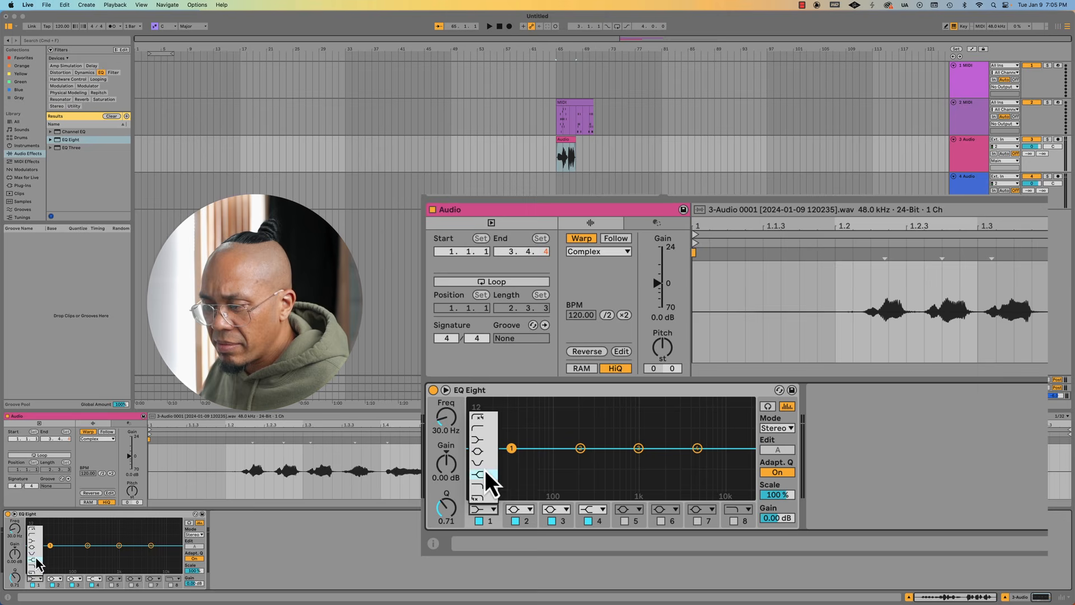
left_click(36, 529)
left_click_drag(50, 545, 97, 555)
key("space")
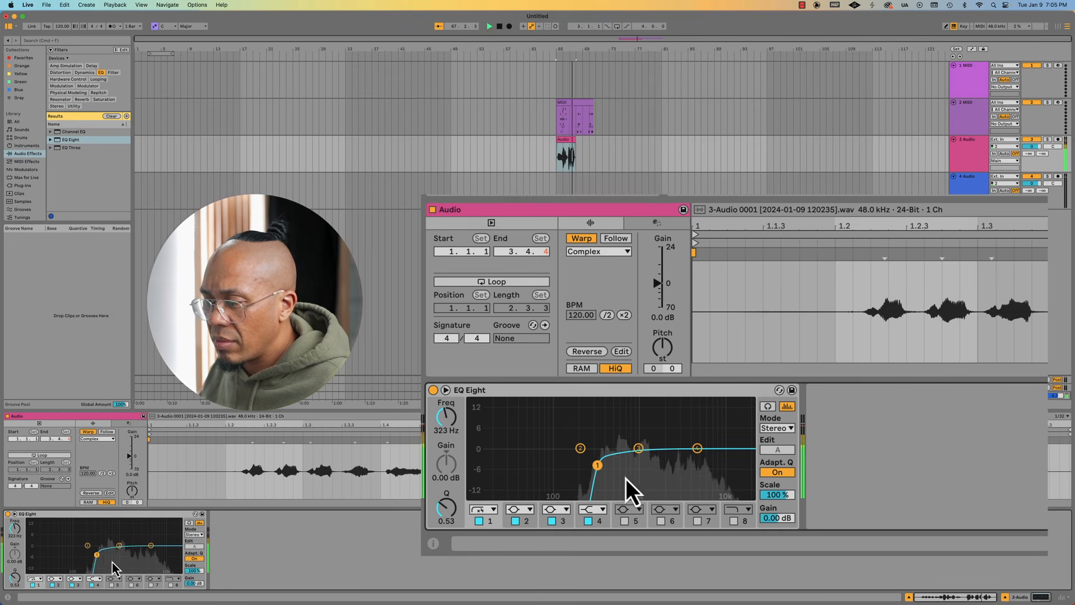
Enable band 8 of the EQ Eight as a high cut at about 5.16 kHz and stop playback
left_click(171, 585)
left_click_drag(176, 551, 152, 550)
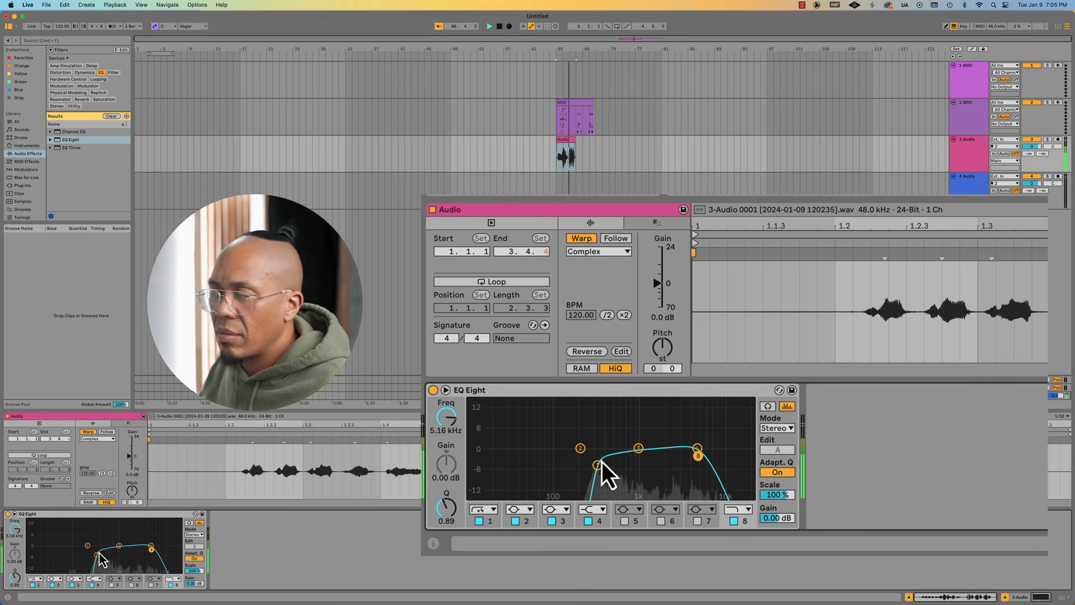
key("space")
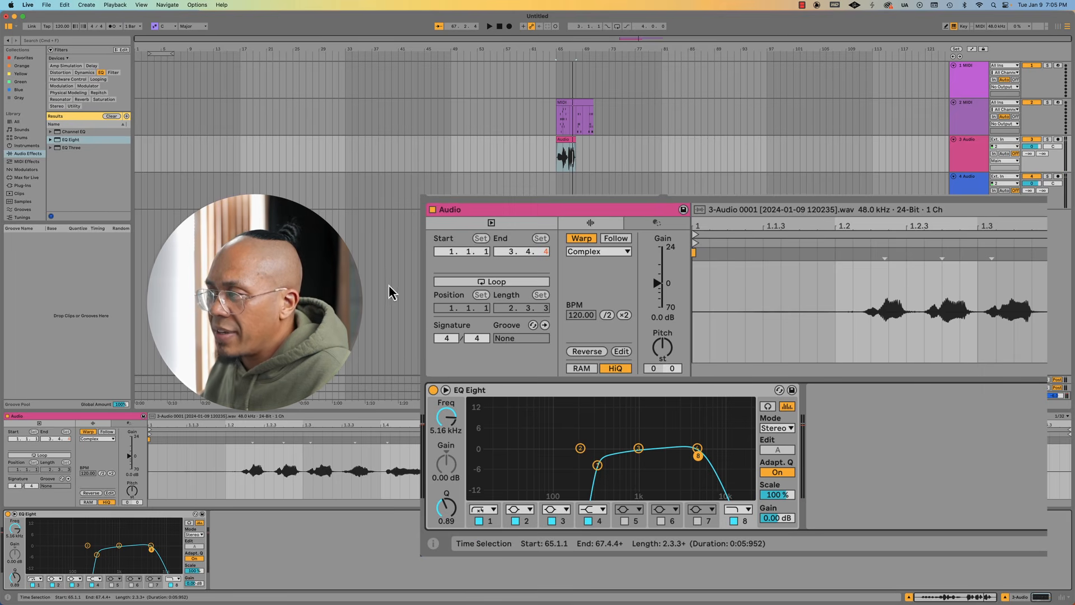
Add an EQ Eight to the 2 MIDI track and try playing its MIDI clip
left_click(484, 131)
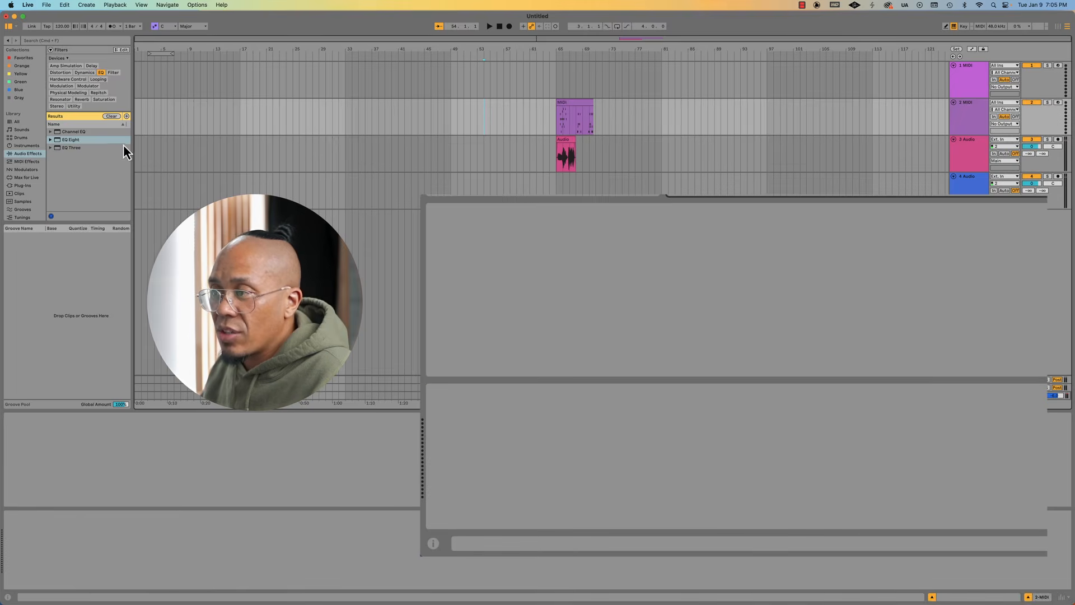
left_click_drag(52, 140, 269, 130)
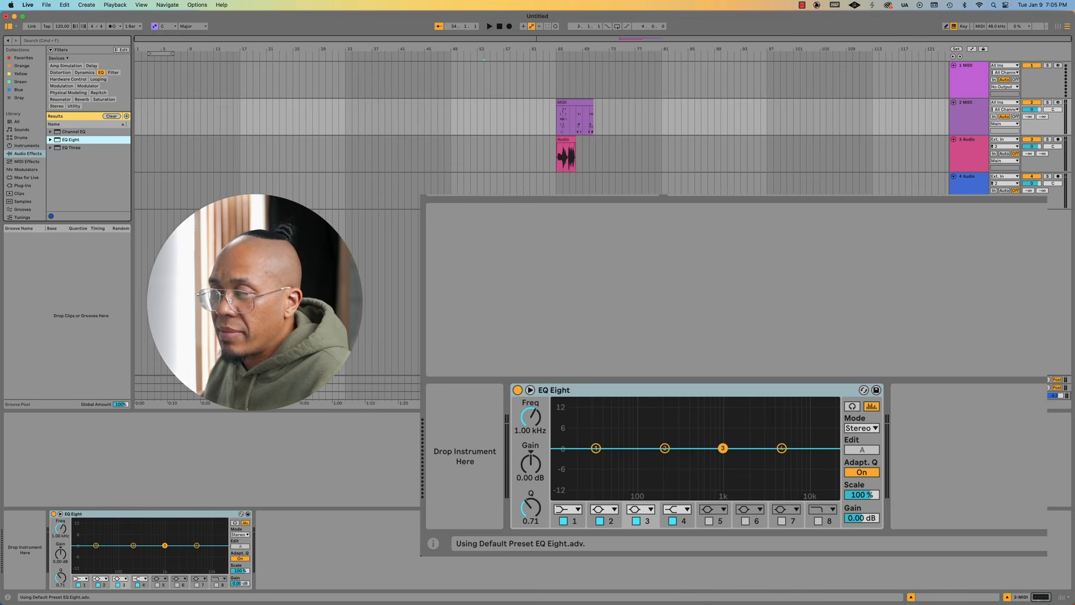
left_click(562, 129)
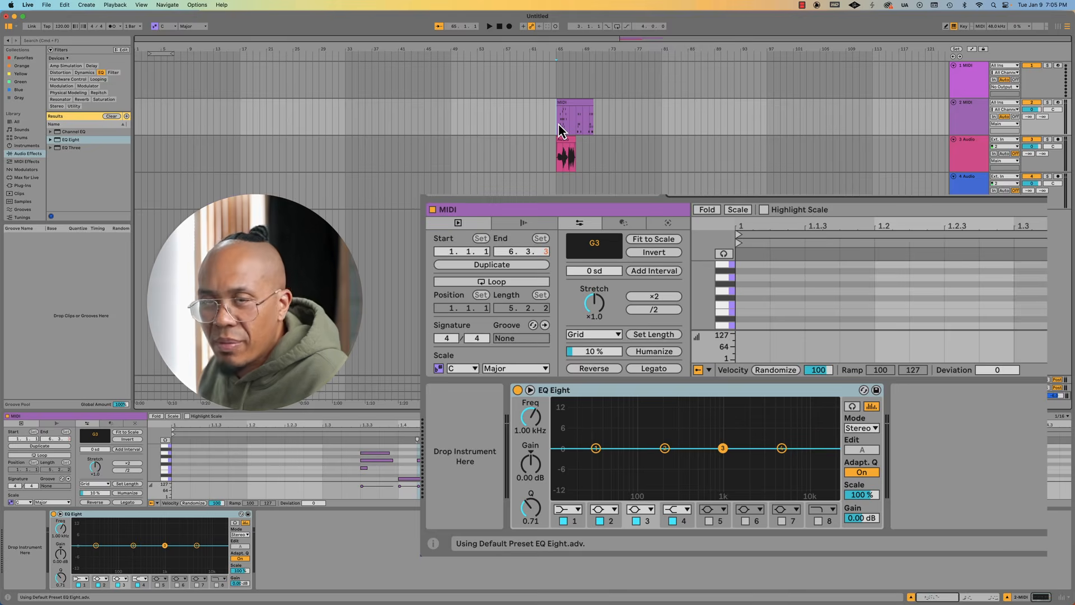
key("space")
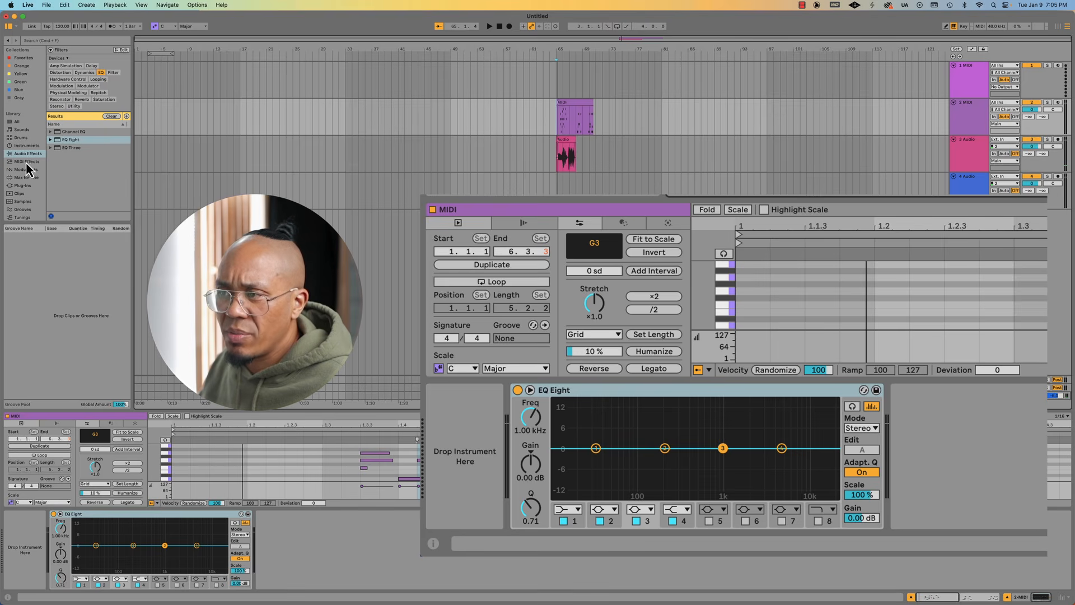
Load the Analog synthesizer in front of the EQ Eight on the 2 MIDI track and play the clip from its start
left_click(25, 145)
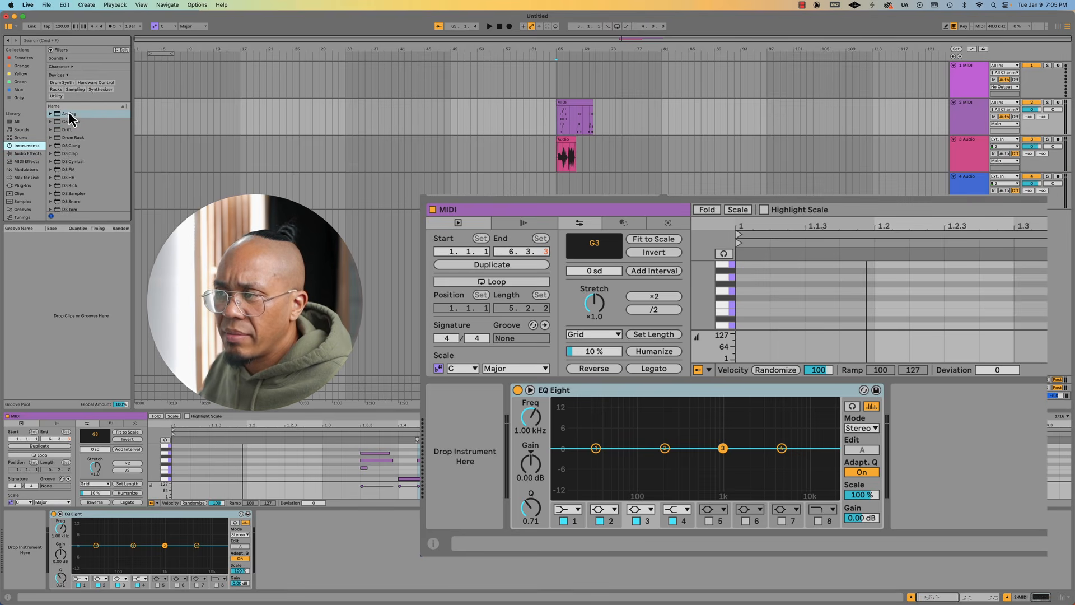
left_click(100, 90)
left_click_drag(66, 136, 496, 438)
key("space")
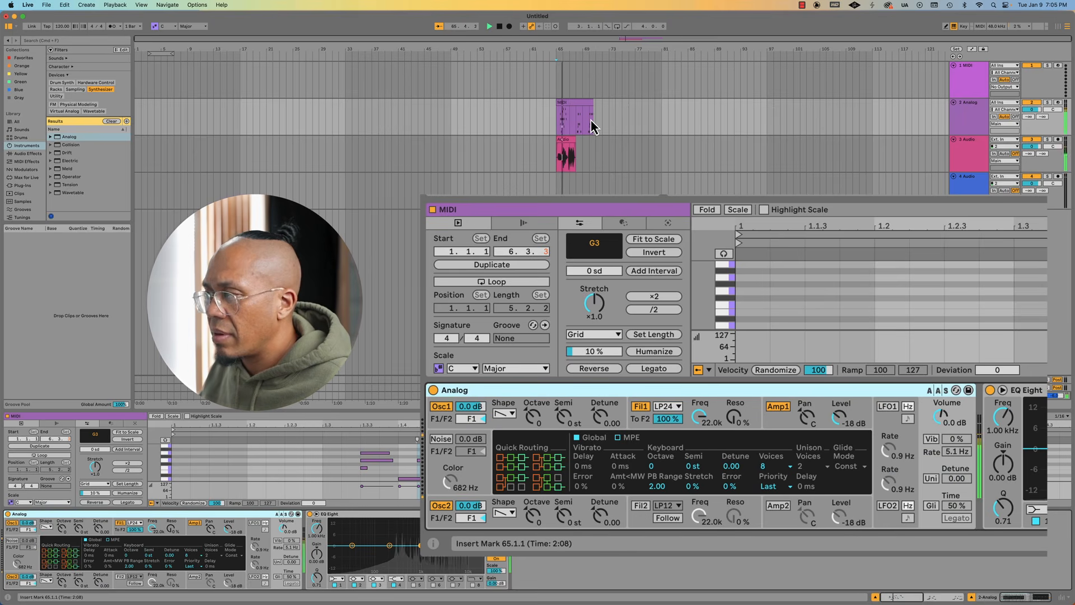
left_click(560, 122)
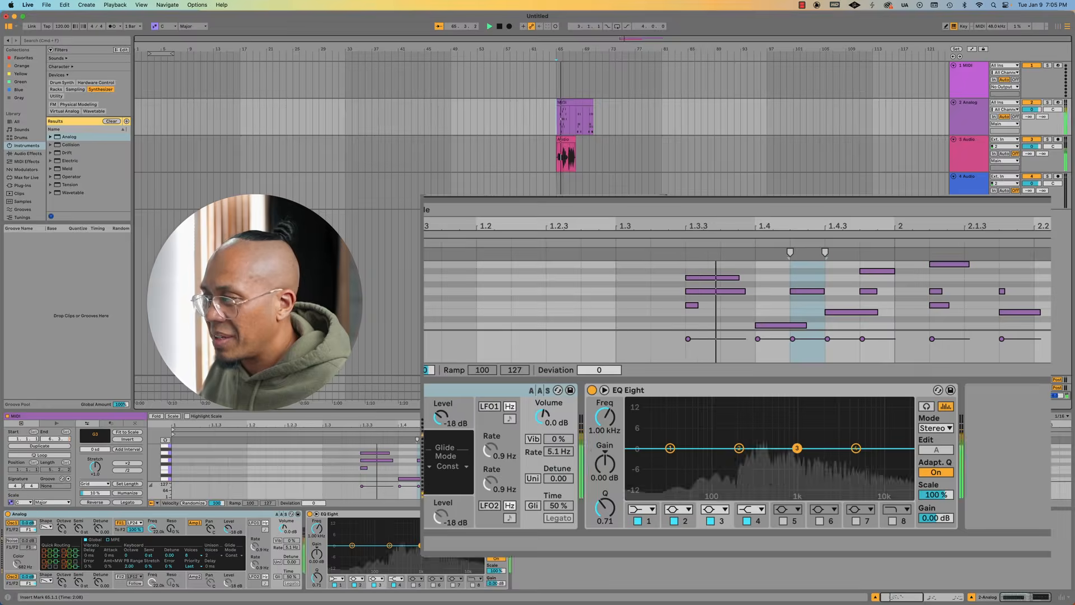
Boost bands 2 and 3 of the EQ Eight during playback, shifting band 2 lower and band 3 higher in frequency, and stop playback
left_click_drag(738, 443, 702, 410)
left_click_drag(798, 448, 842, 421)
key("space")
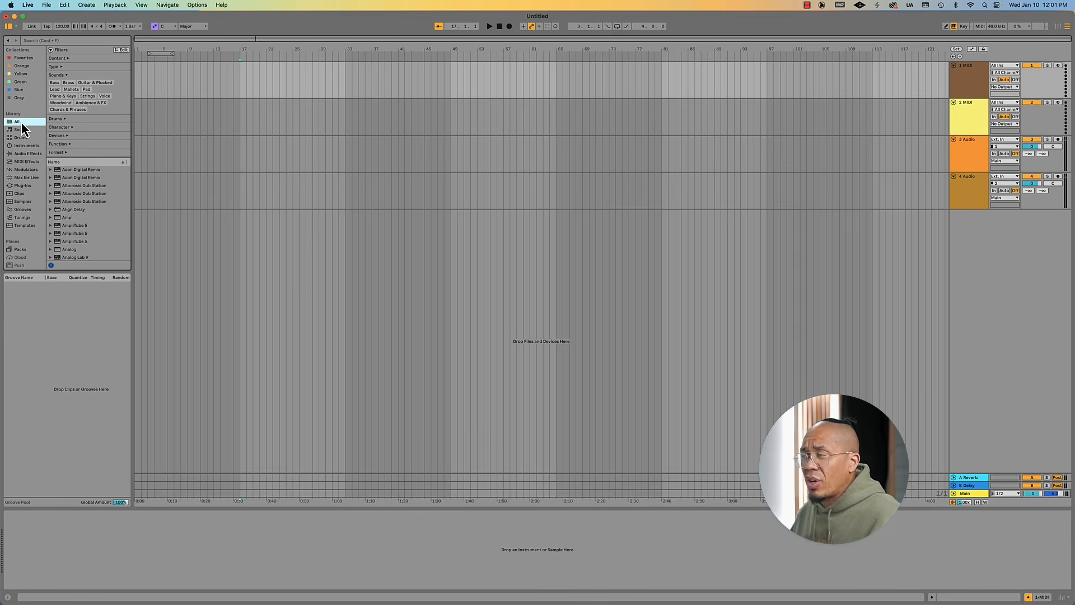
Show the Drums category in the browser and set the tempo to 100 BPM
left_click(21, 137)
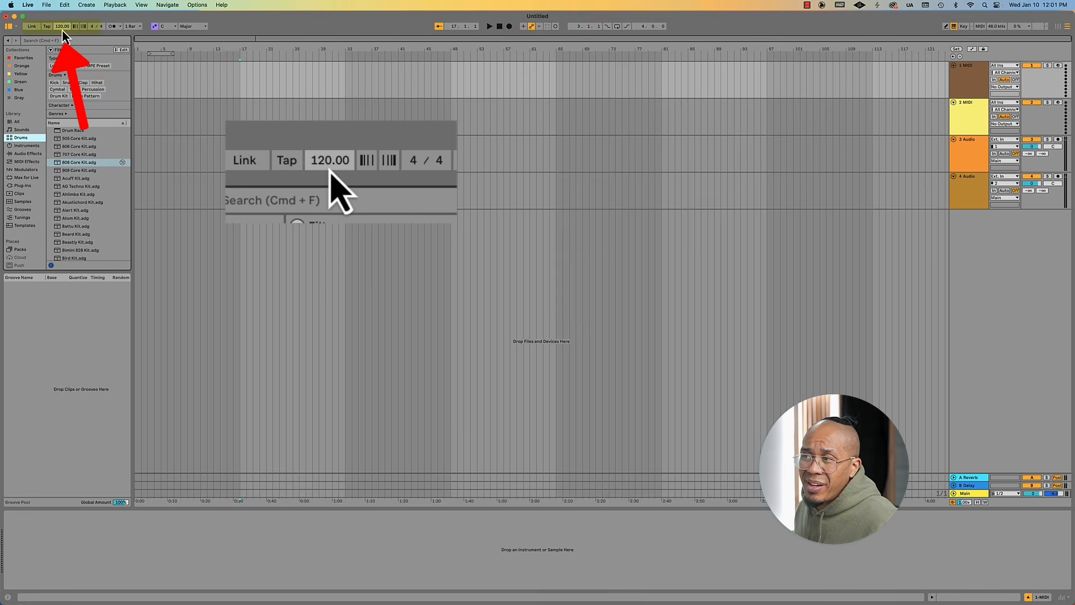
type("100")
key("Return")
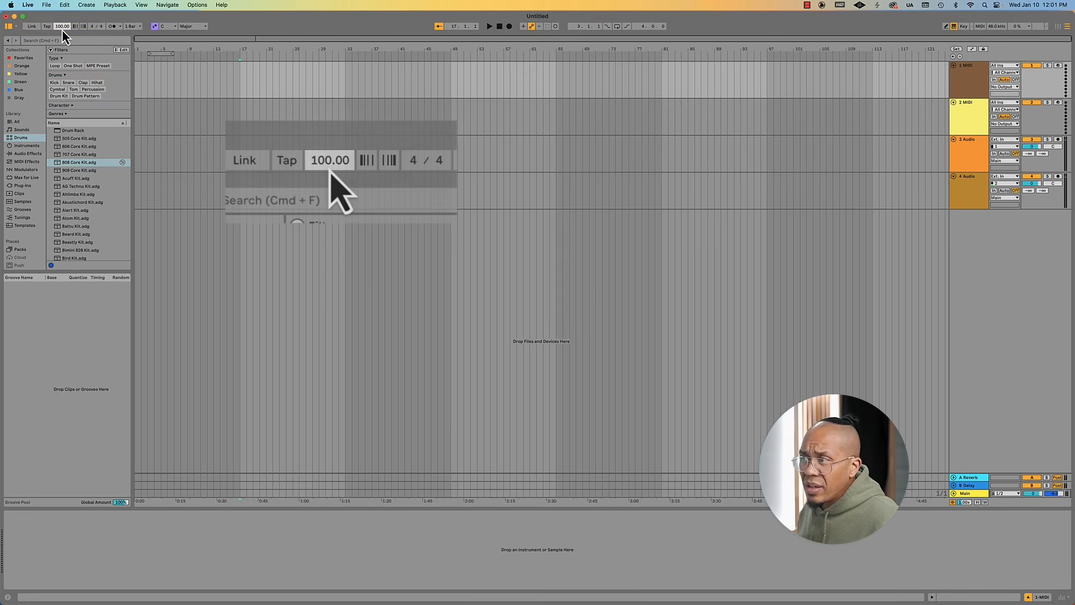
Load an empty Drum Rack onto the 1 MIDI track
left_click(73, 132)
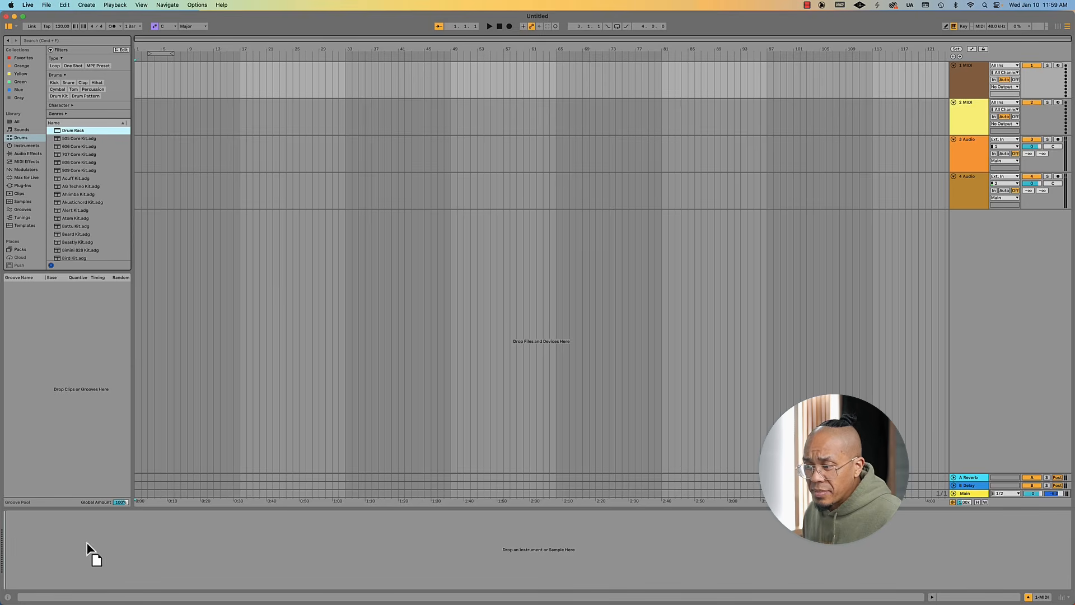
left_click_drag(89, 558, 87, 545)
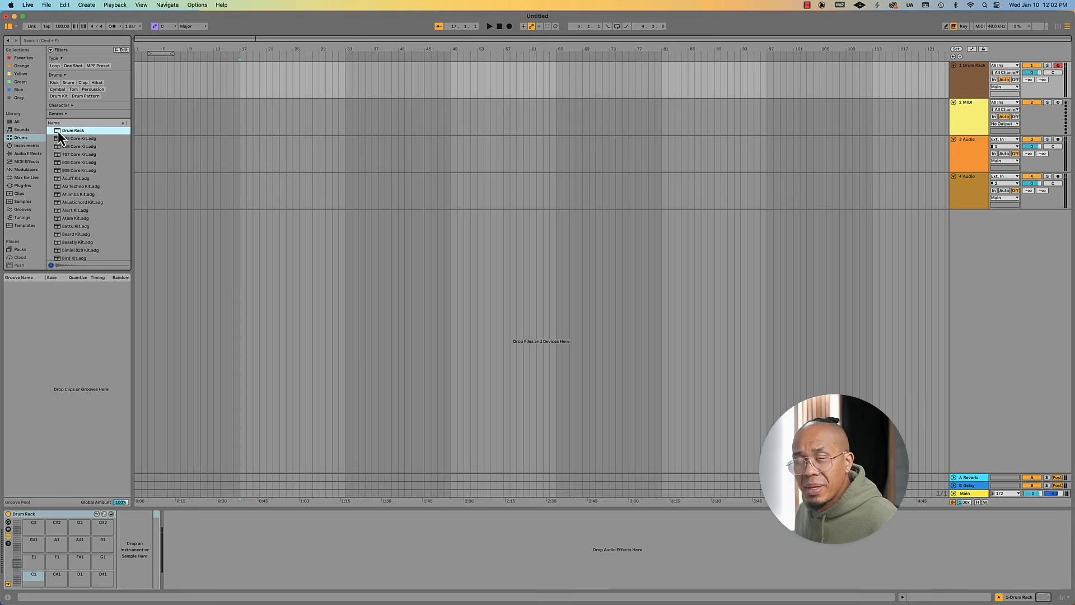
left_click_drag(58, 132, 158, 156)
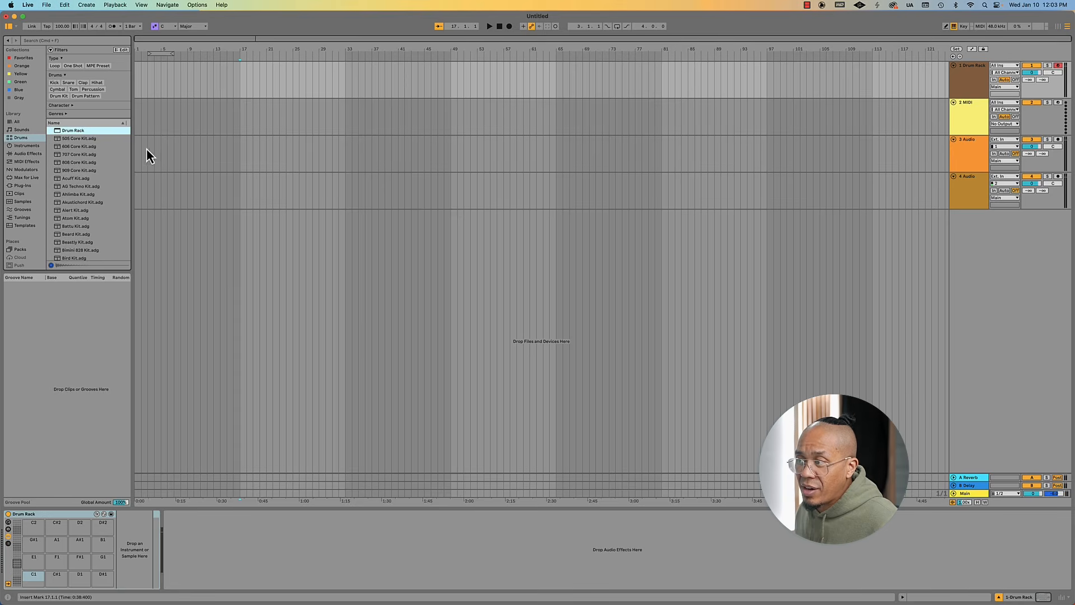
left_click_drag(69, 131, 178, 160)
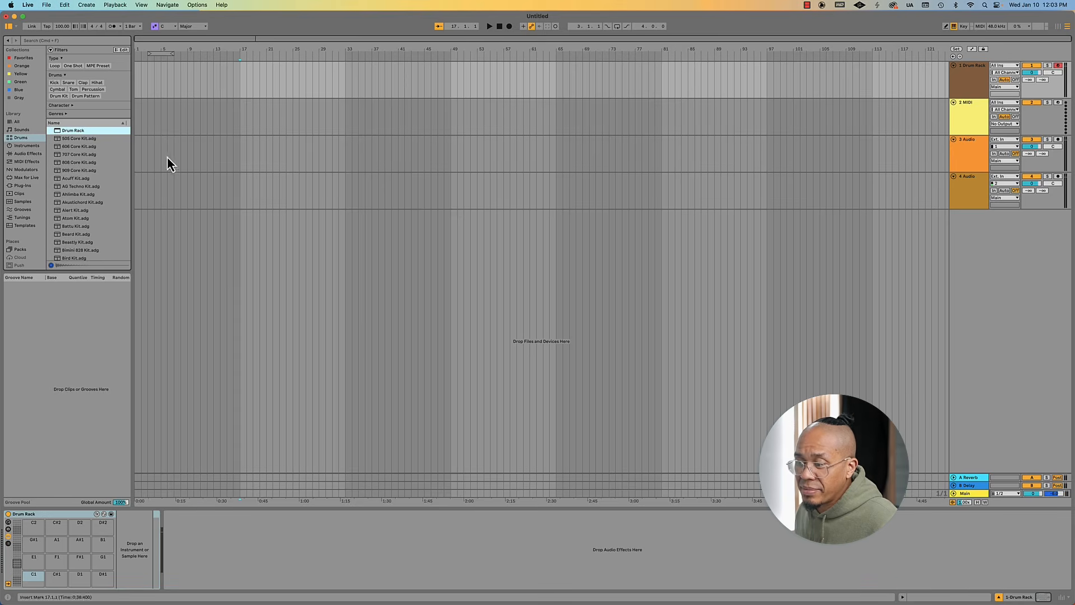
key("super+z")
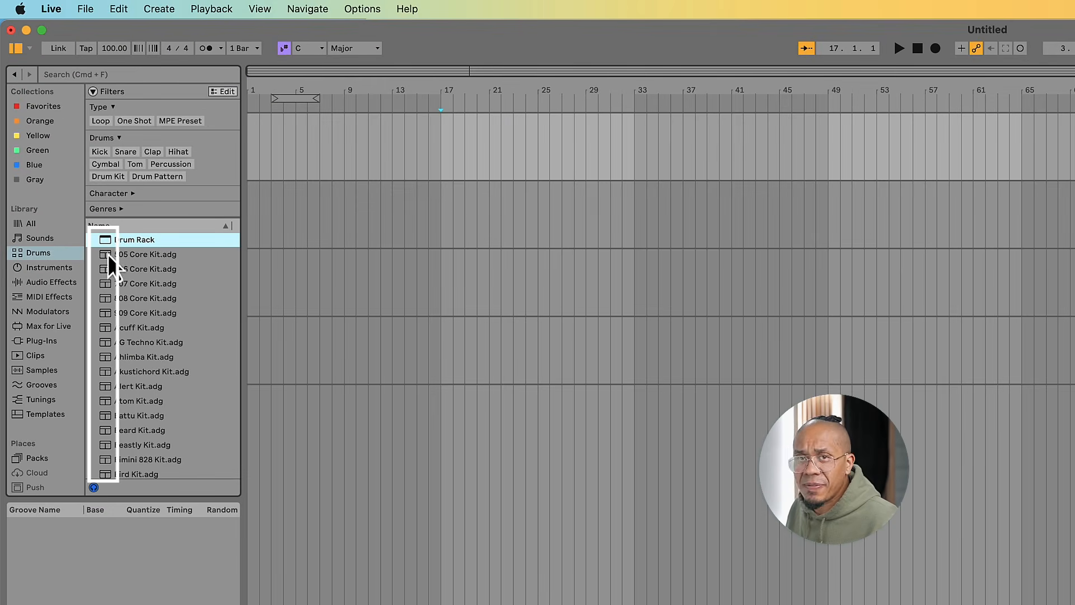
Browse the kits and loops in the Drums list and place the insert marker at bar 8 on the Drum Rack track
scroll(105, 388, "down", 15)
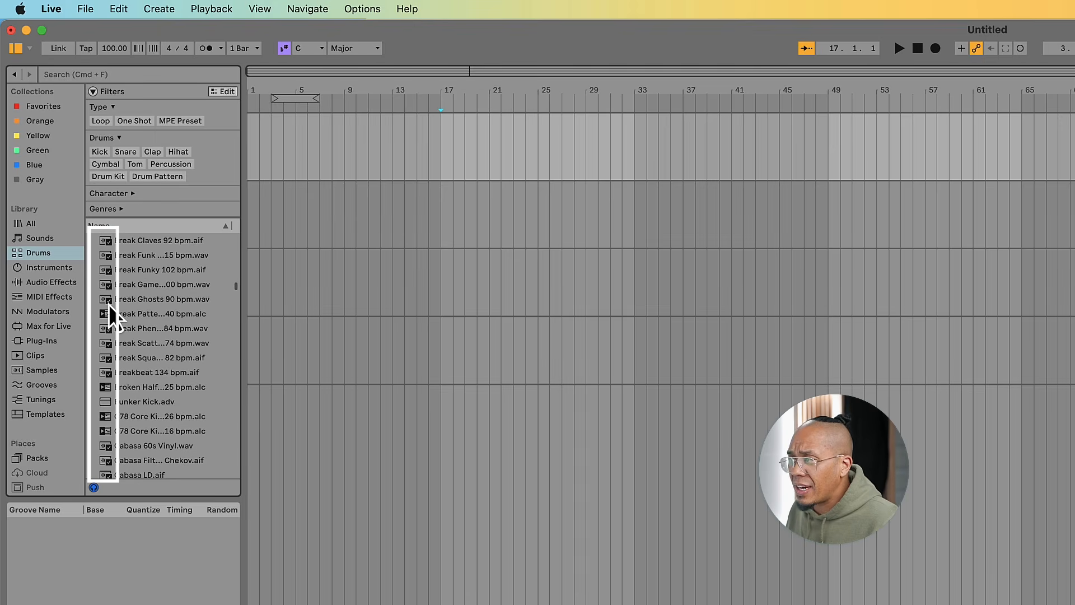
left_click(134, 284)
left_click(133, 302)
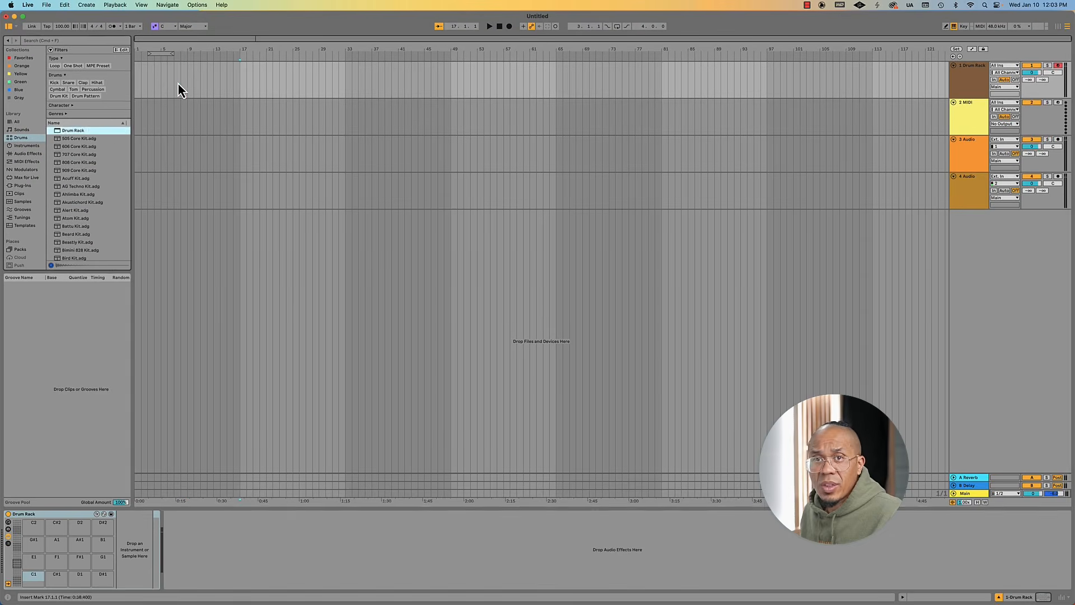
left_click(330, 161)
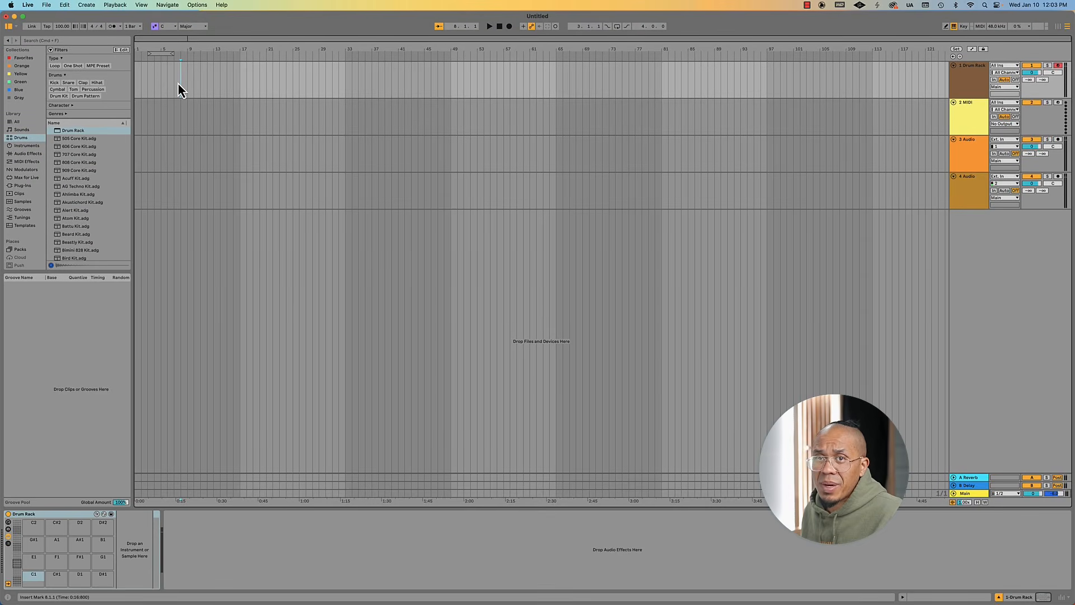
Preview the core drum kits in the browser and load 808 Core Kit onto the Drum Rack track
left_click(73, 138)
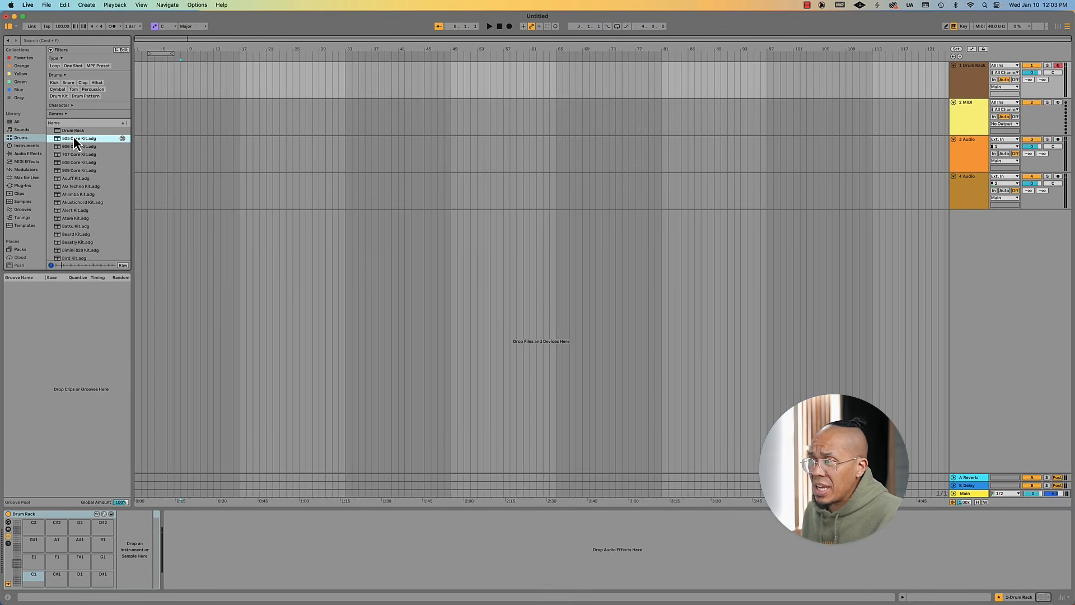
left_click(71, 132)
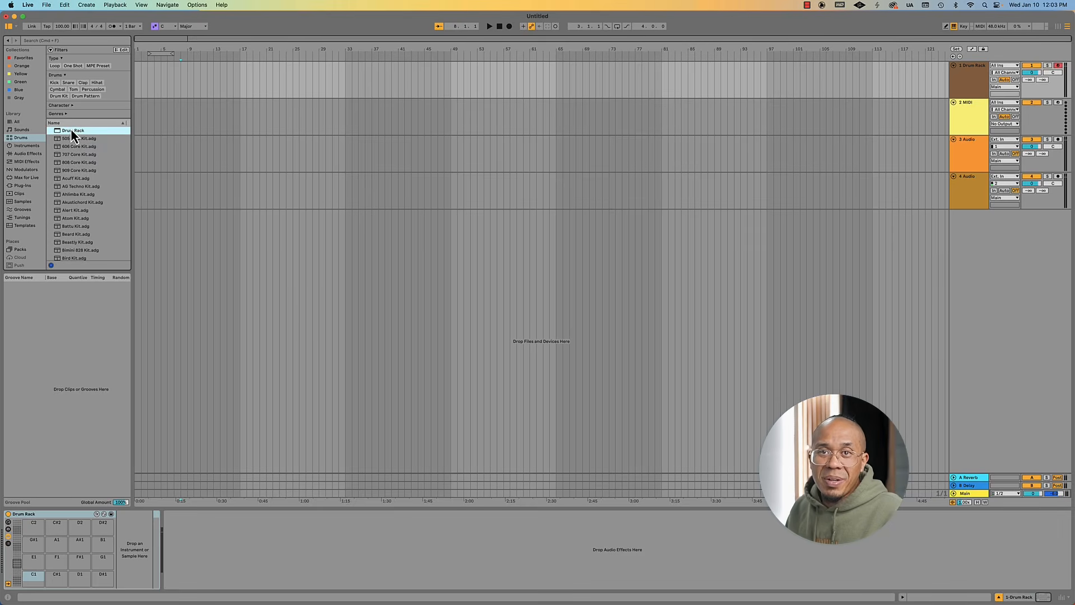
key("Down")
key("Down")
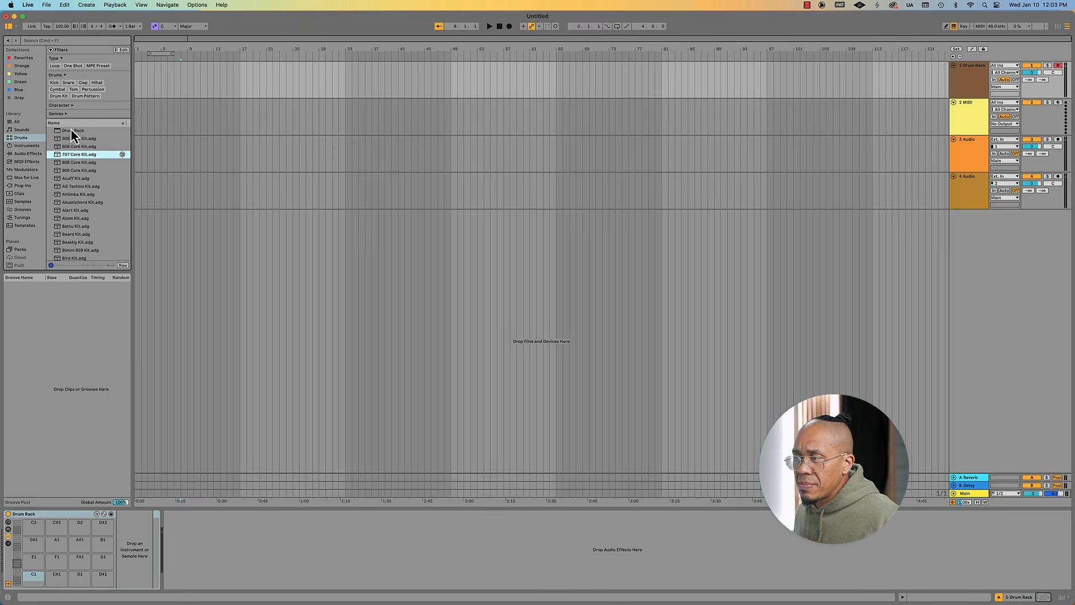
key("Down")
key("Down")
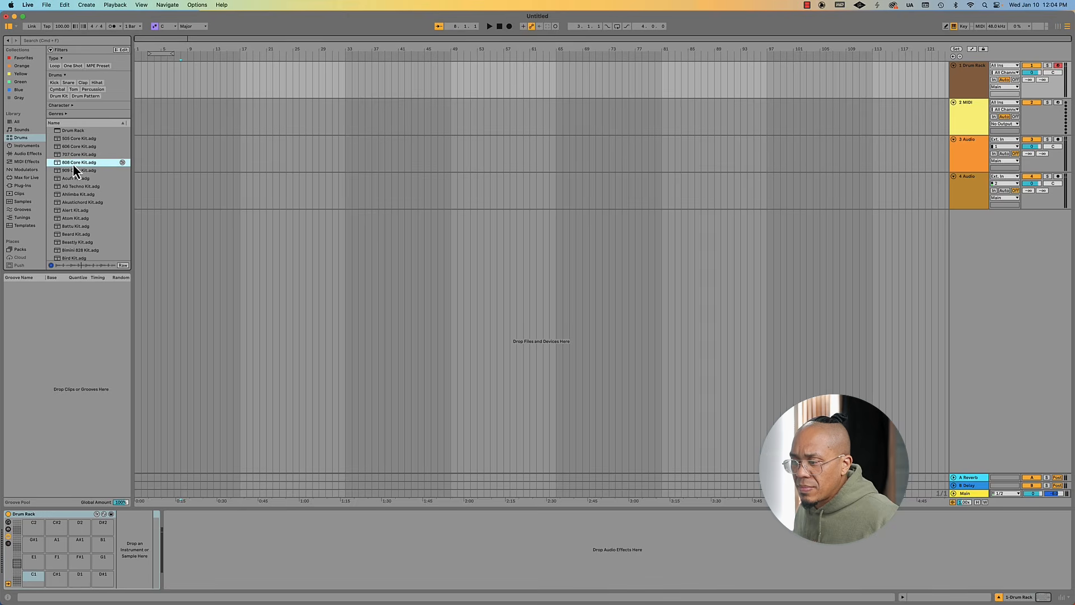
key("Return")
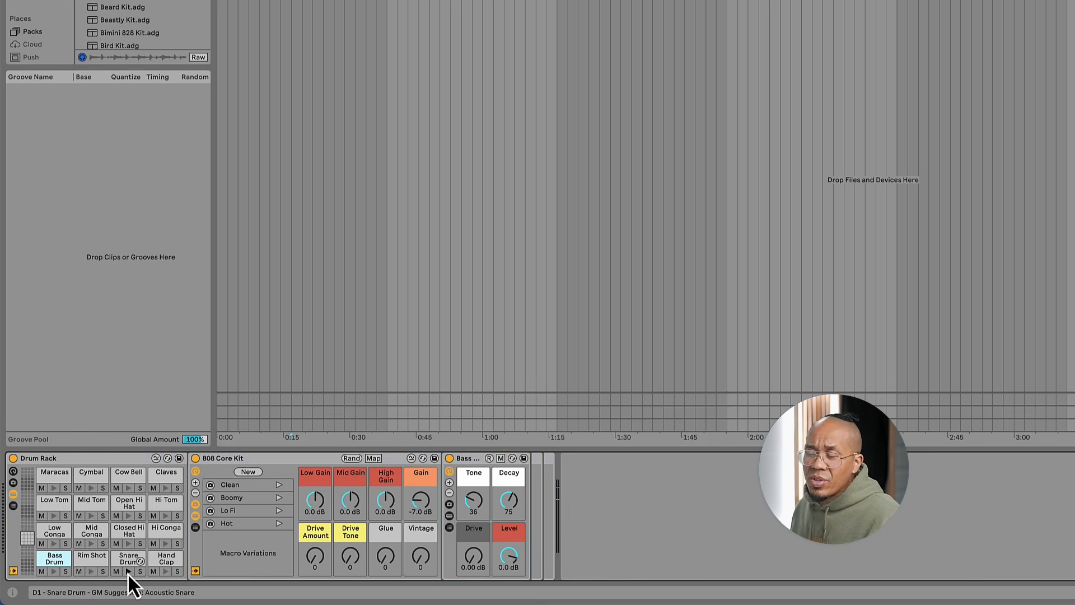
Record a bass drum and snare pattern on the Drum Rack track from bar 8 and open the recorded clip's notes
key("d")
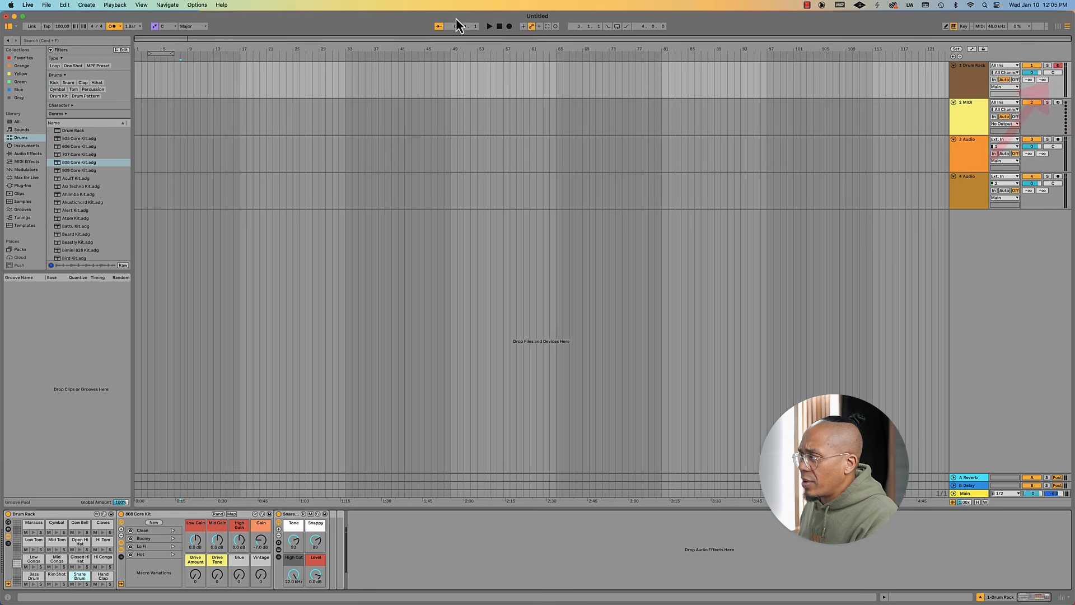
left_click(509, 28)
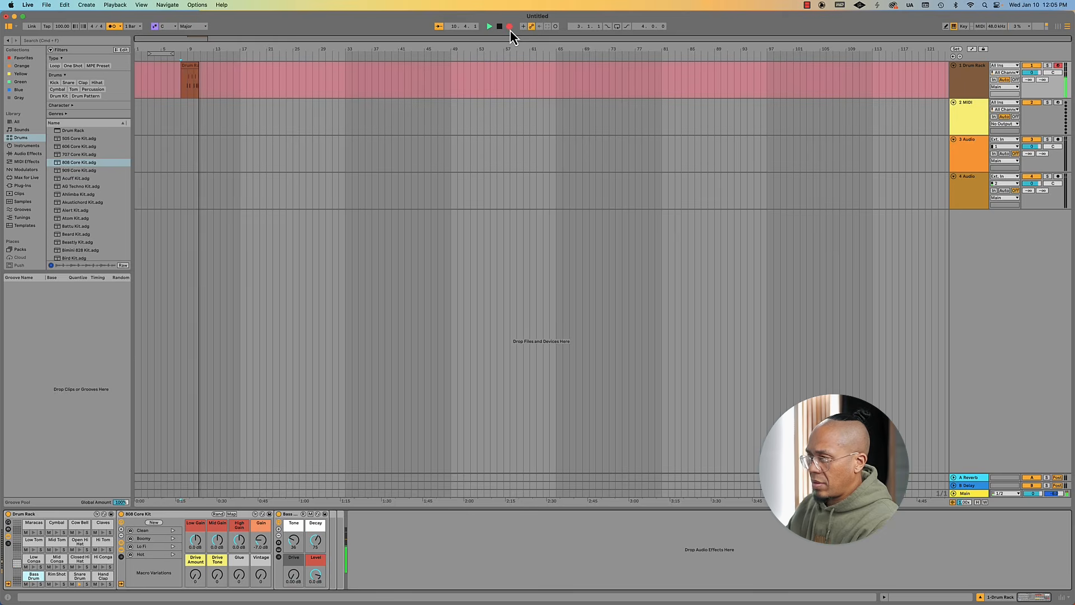
key("space")
left_click(198, 72)
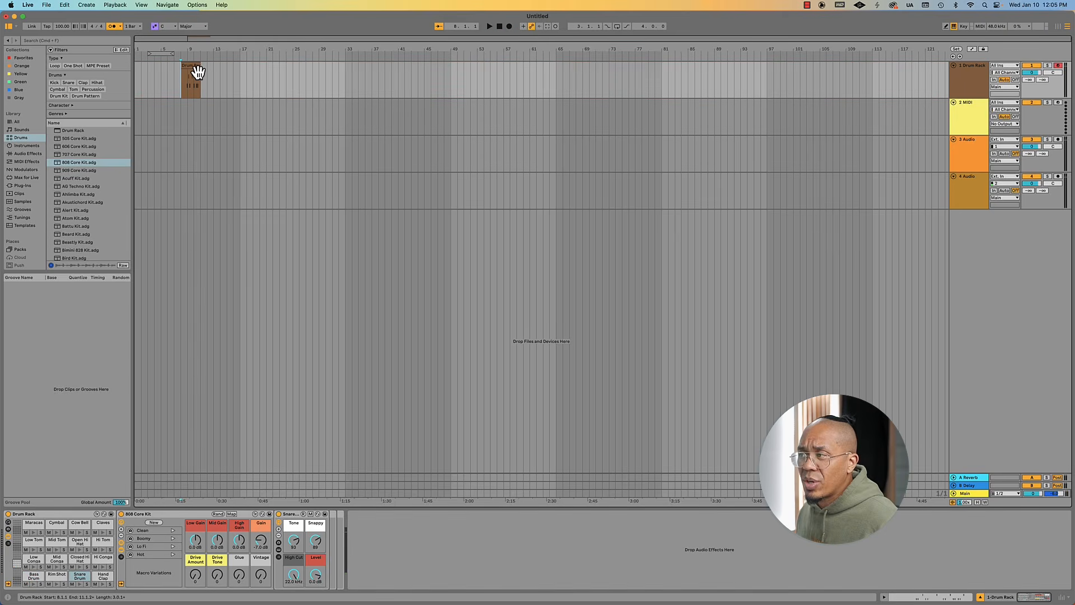
left_click(198, 71)
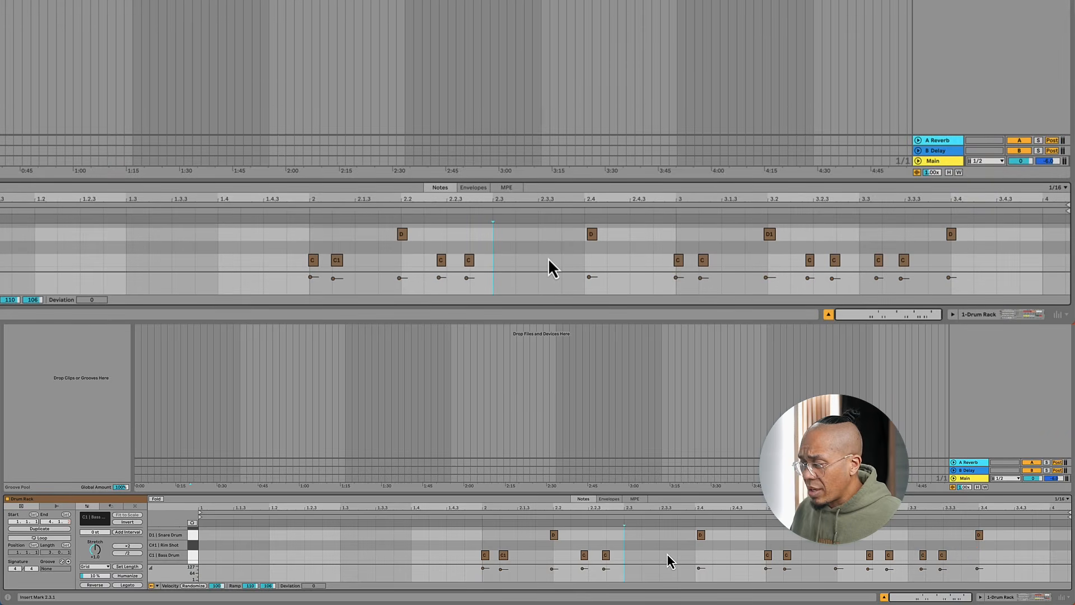
Quantize all notes in the recorded drum clip and play the result back
key("super+a")
key("super+a")
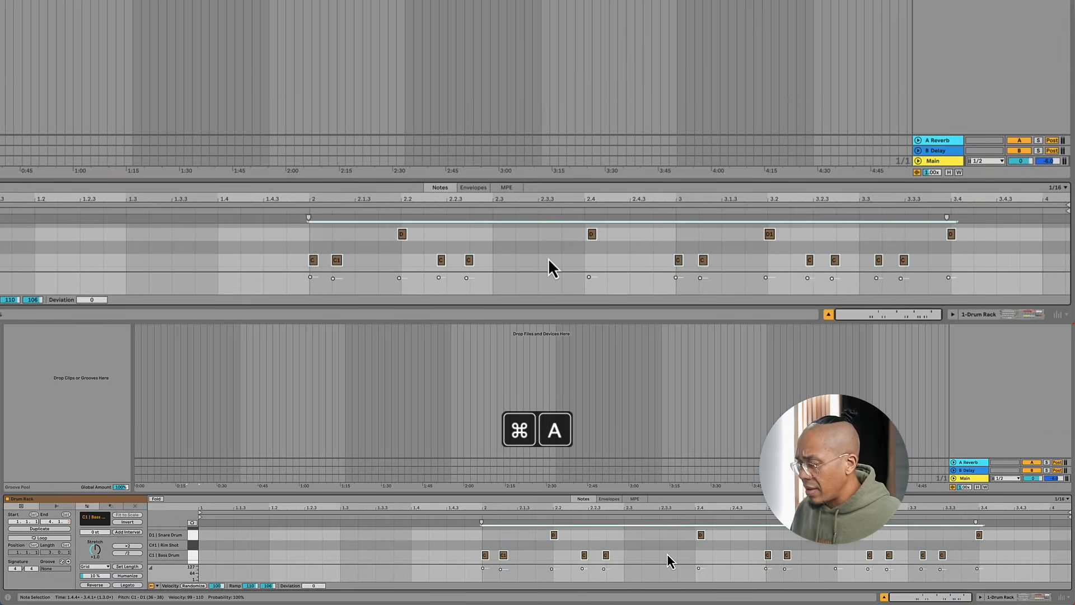
key("super+u")
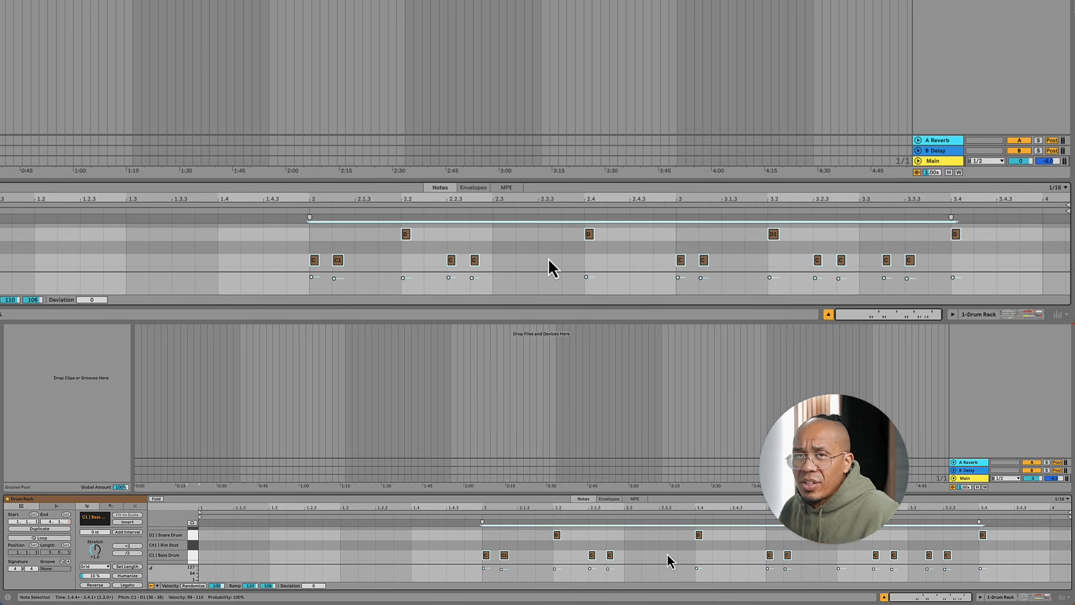
key("space")
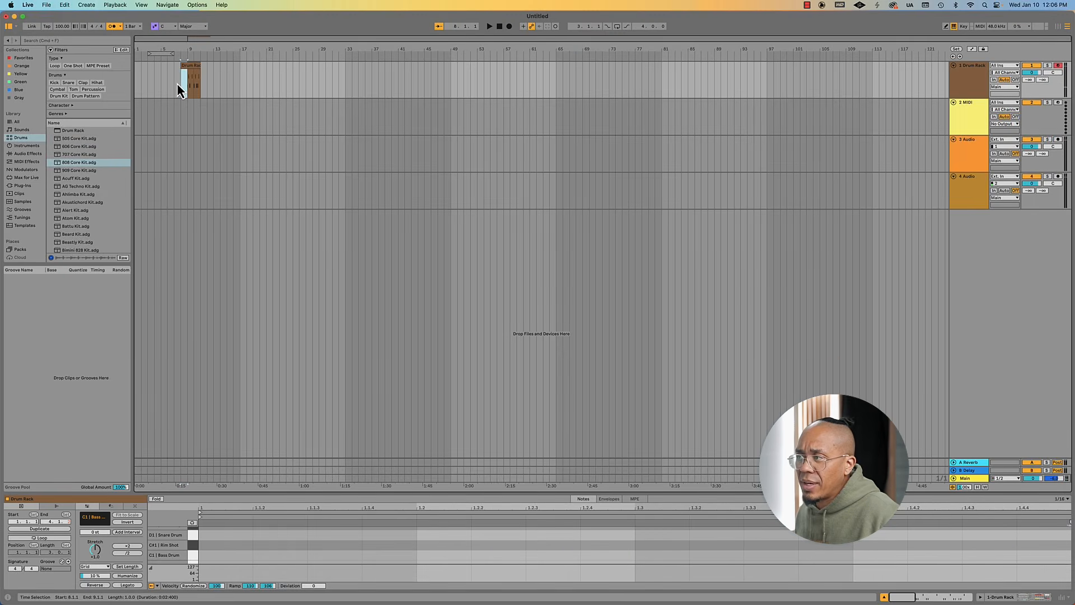
Trim the Drum Rack clip so it spans only bar 9 to bar 11
left_click_drag(177, 83, 192, 81)
left_click(197, 66)
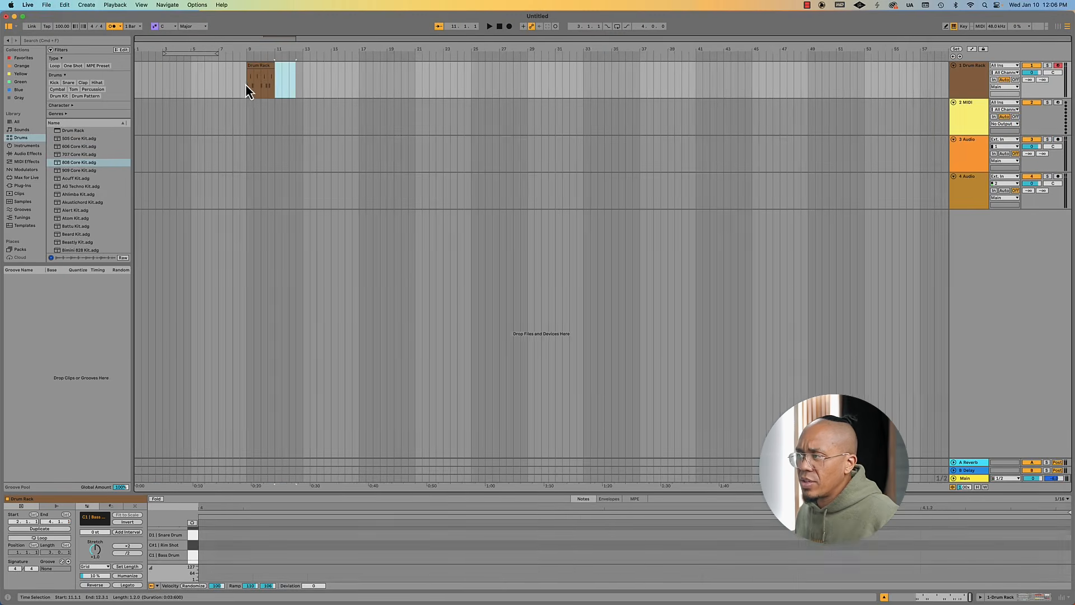
left_click(246, 85)
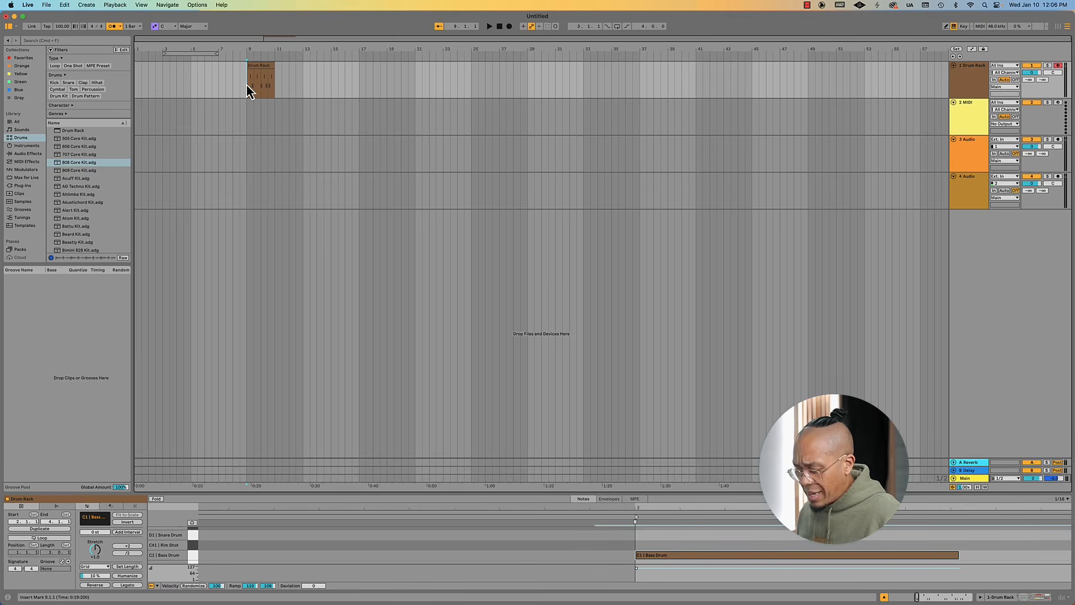
scroll(247, 85, "up", 12)
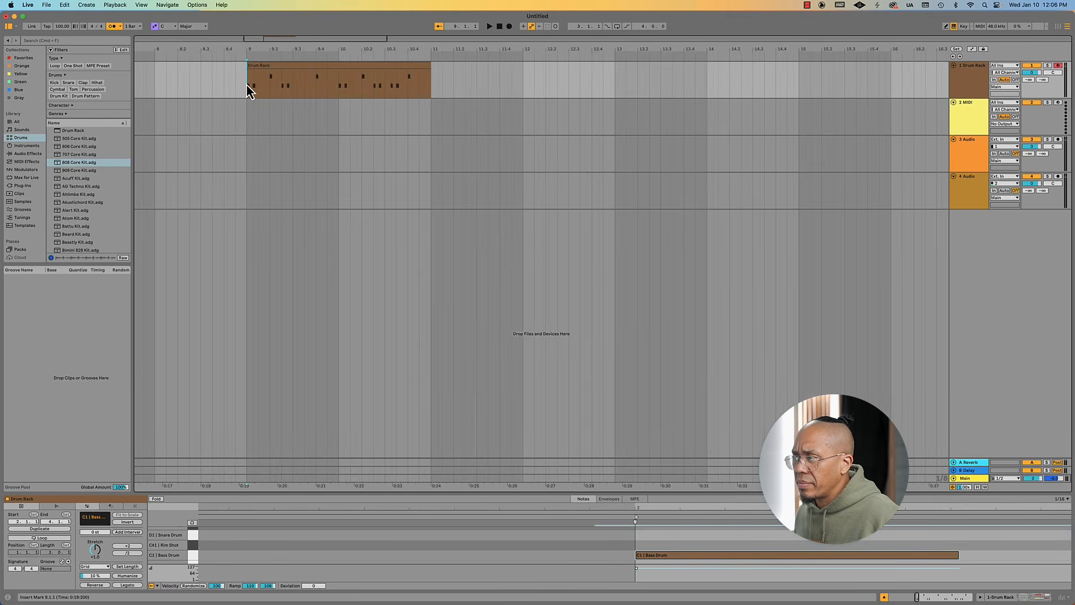
scroll(247, 85, "down", 12)
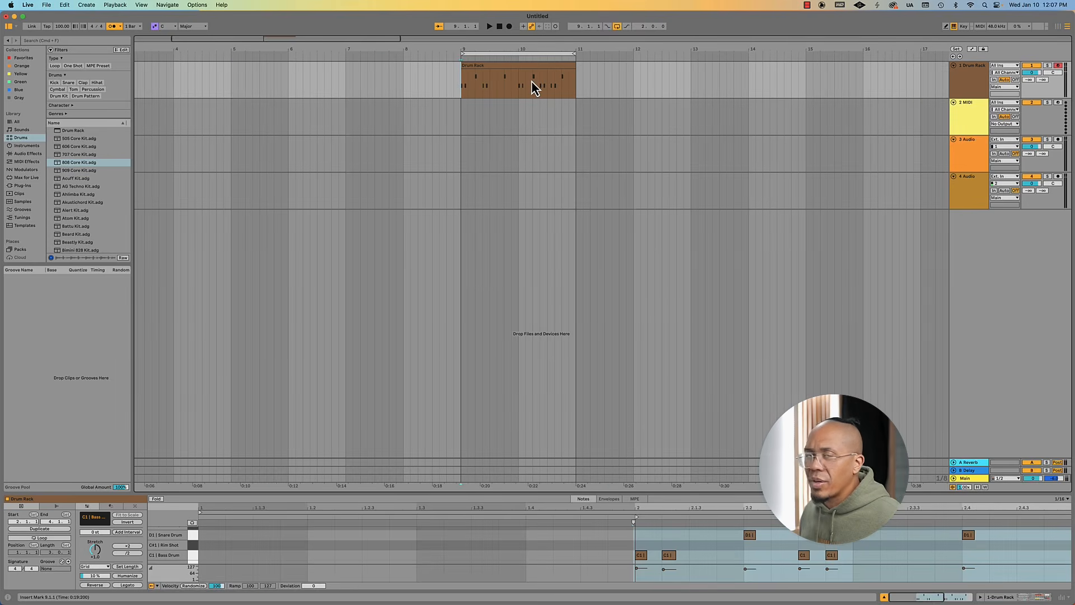
Loop the Drum Rack clip from bar 9 to 11, switch off the metronome and play the pattern
key("super+l")
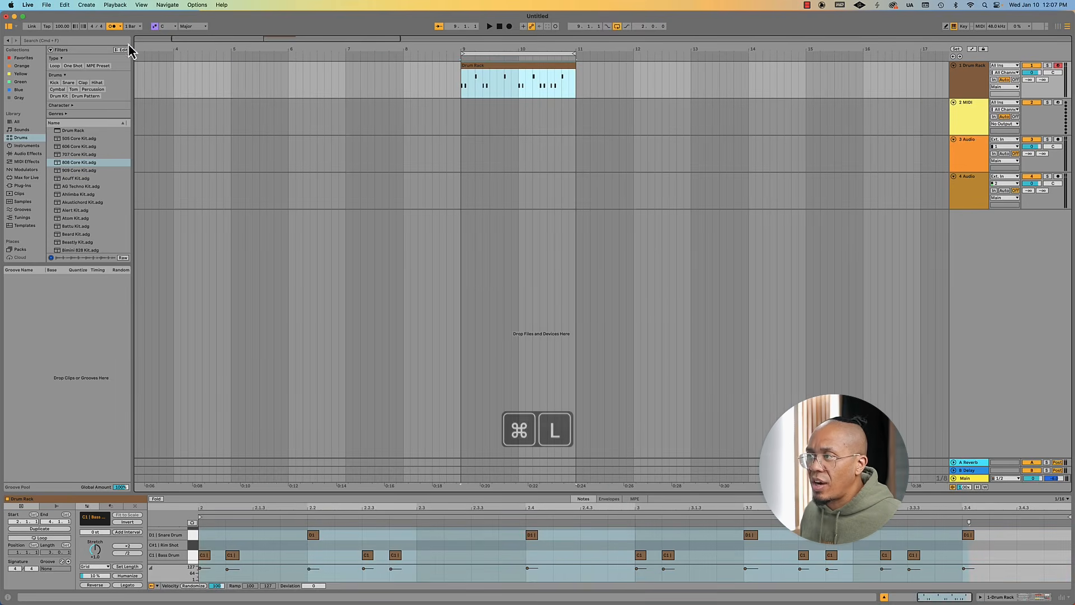
left_click(112, 26)
key("space")
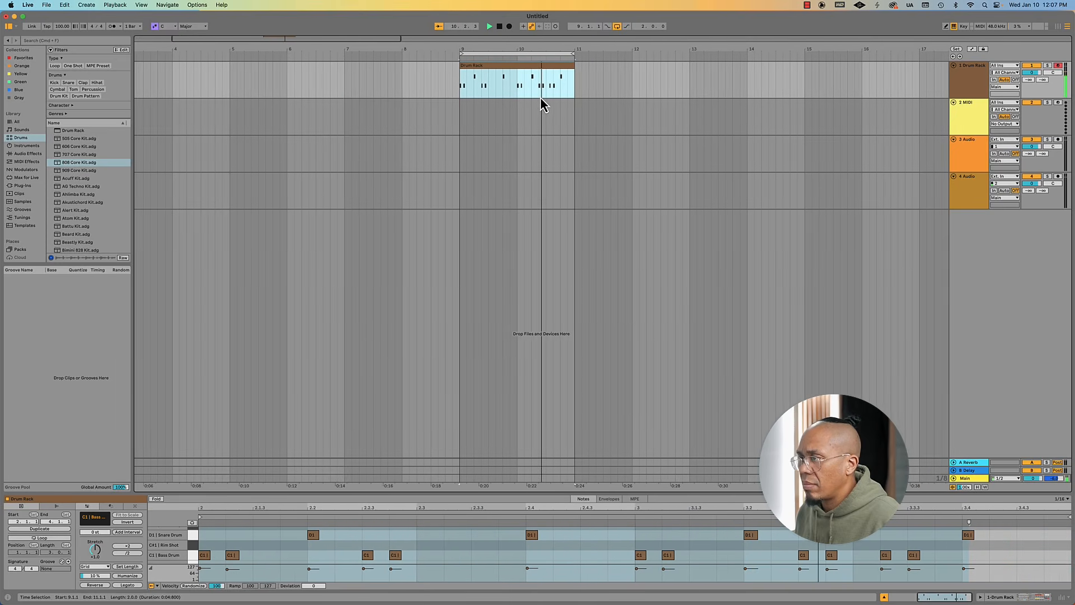
left_click(509, 93)
key("space")
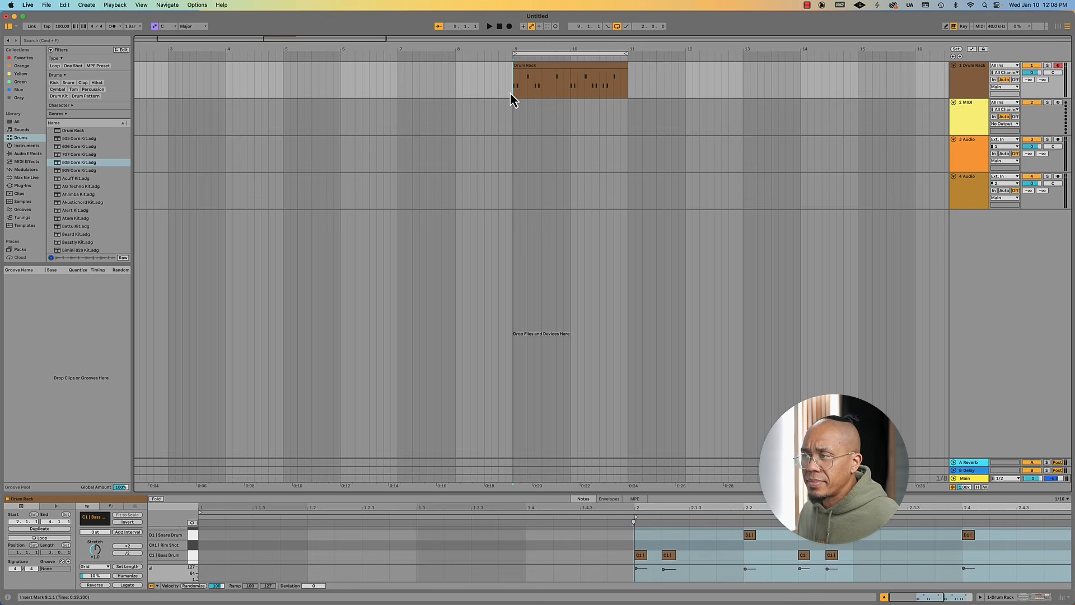
Filter the drum sounds to hi-hats and place Hihat Closed 808.aif on the 3 Audio track at bar 9
left_click(97, 83)
scroll(80, 168, "down", 3)
left_click(79, 189)
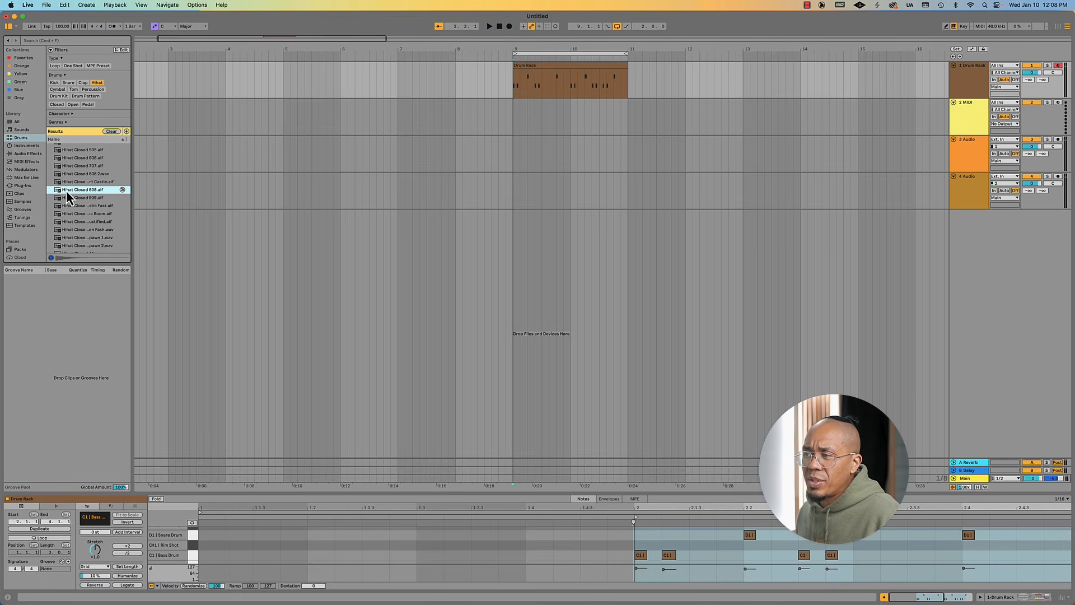
left_click_drag(66, 190, 513, 153)
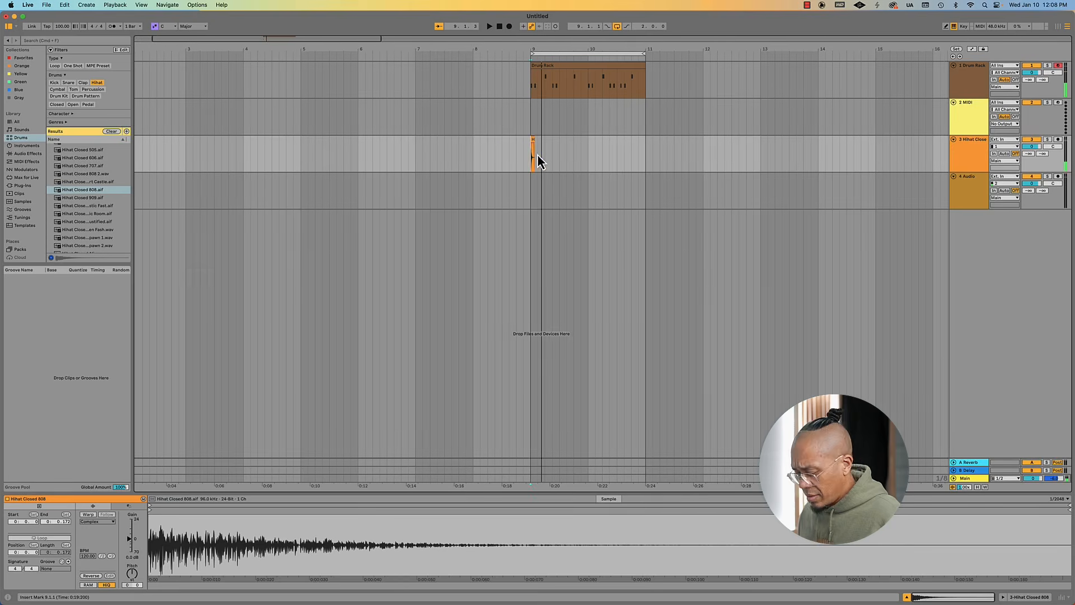
Select the first sixteenth note of the hi-hat clip, duplicate it seven times from bar 9 and play the hits
left_click(532, 154)
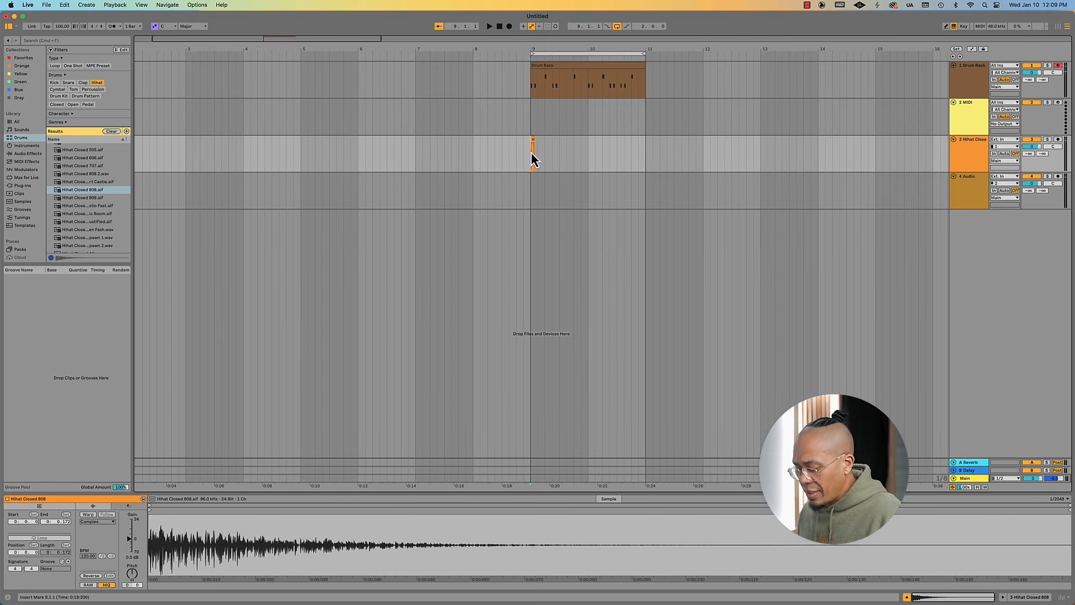
key("plus")
key("plus")
key("plus")
key("plus")
key("plus")
key("plus")
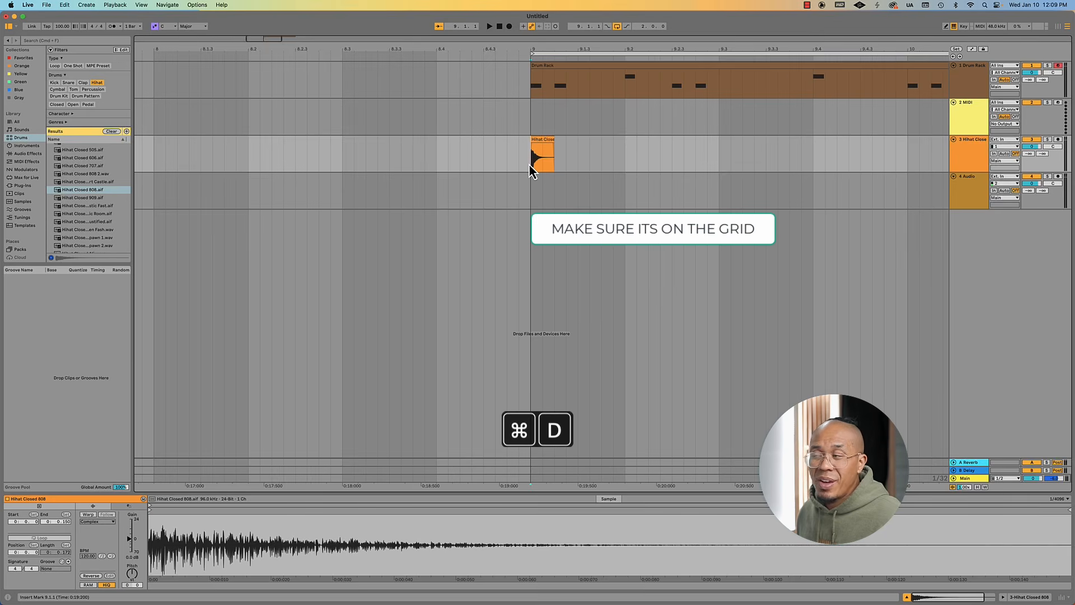
left_click(543, 168)
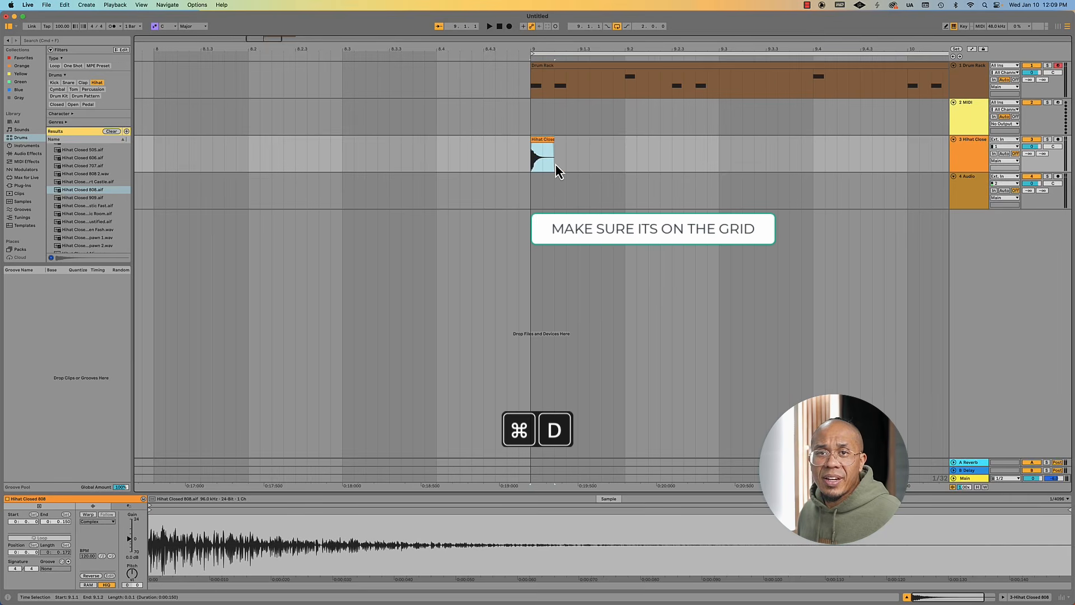
key("super+d")
key("super+d")
key("super+d")
key("super+d")
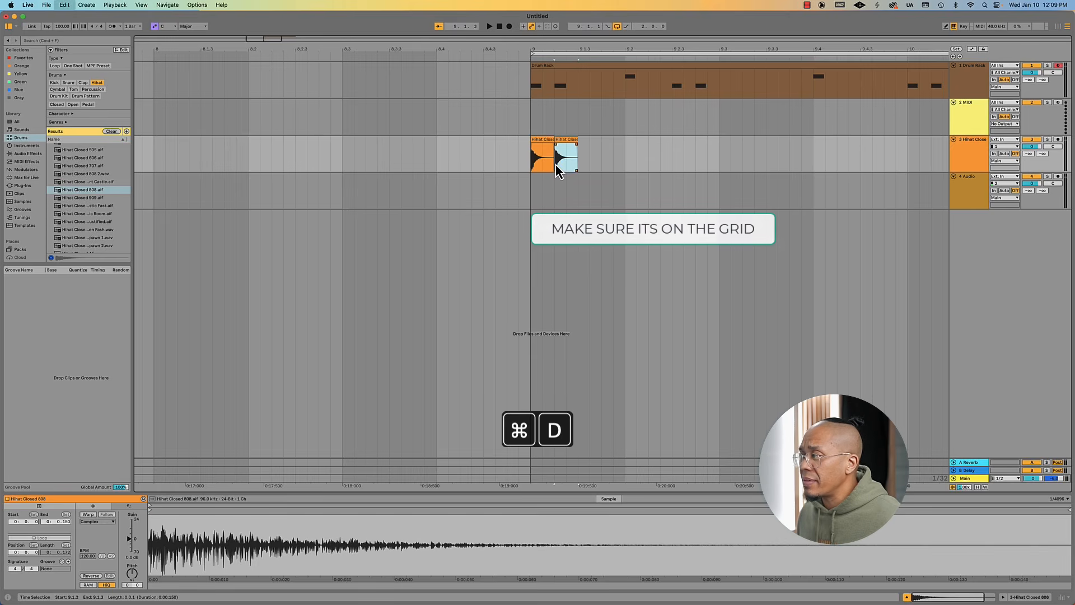
key("super+d")
key("super+d")
key("super+d")
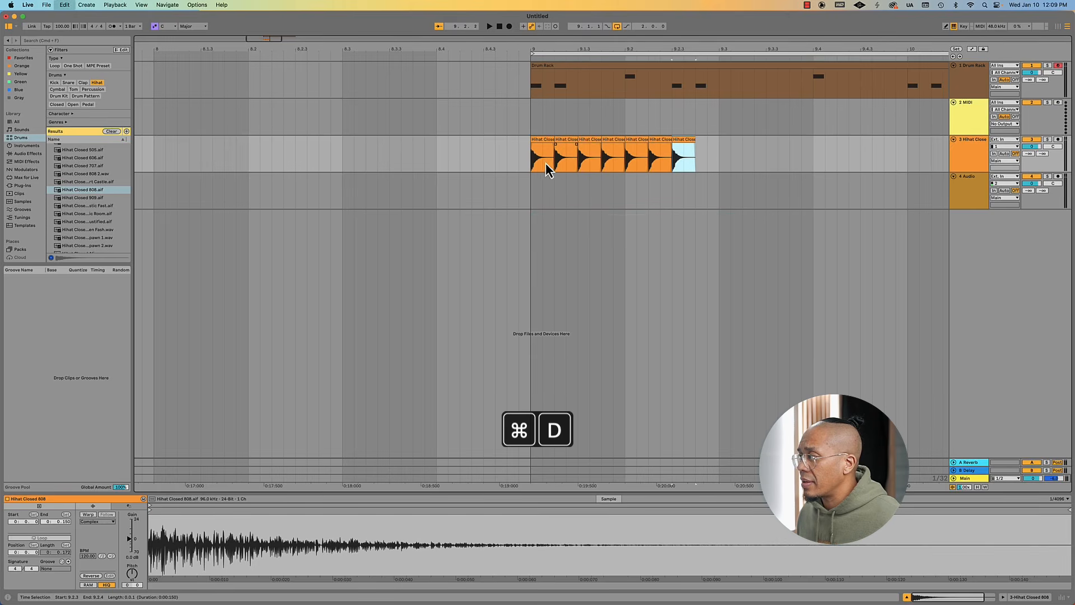
left_click(531, 163)
key("space")
key("space")
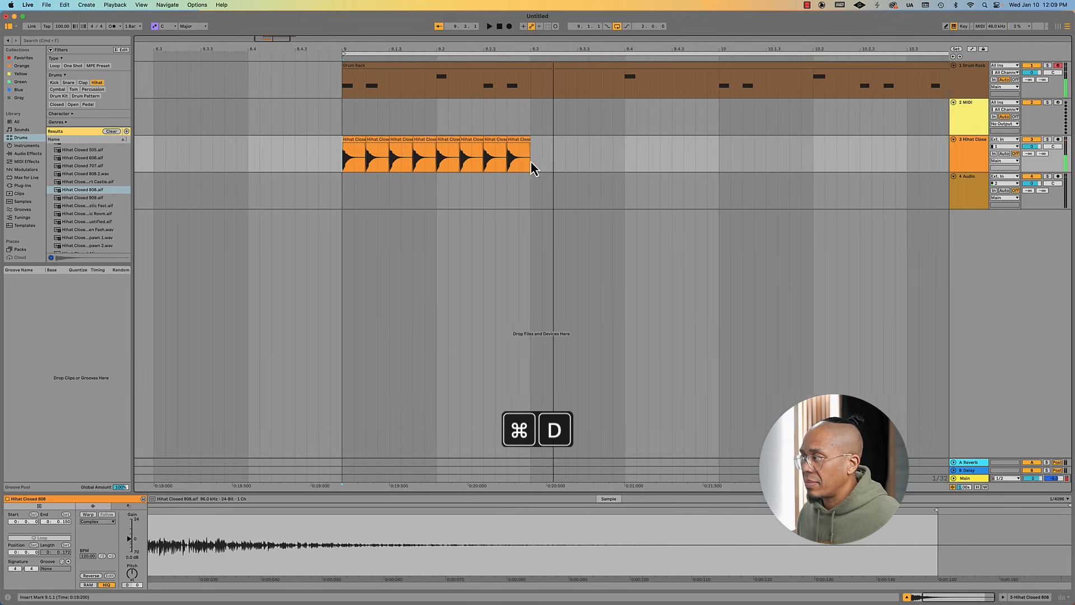
Duplicate the half-bar group of hi-hat clips three times to fill the hi-hat track up to bar 11
left_click_drag(536, 160, 345, 159)
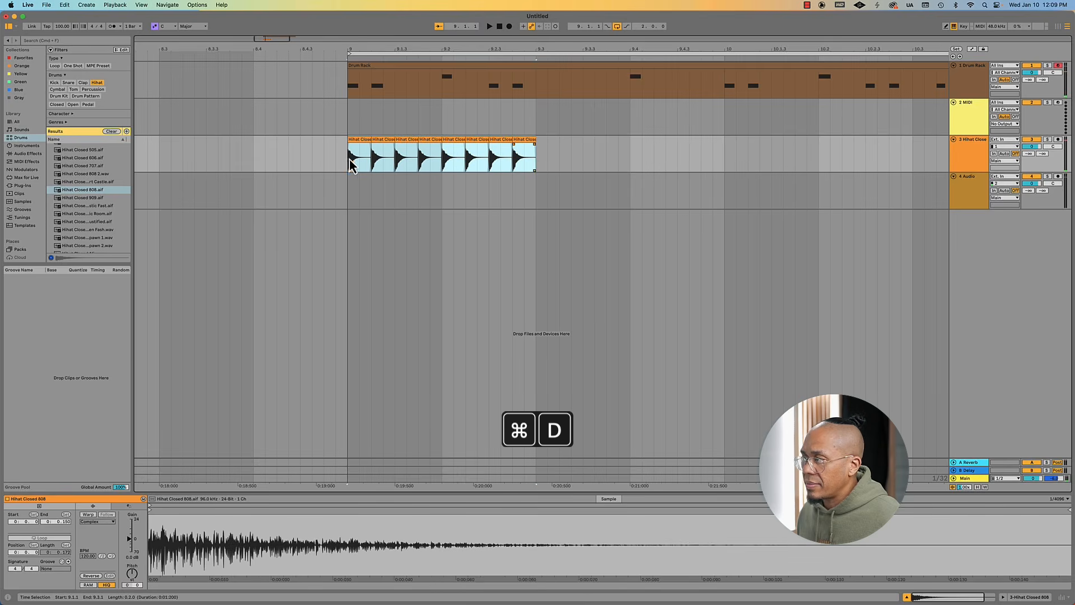
key("super+d")
key("super+d")
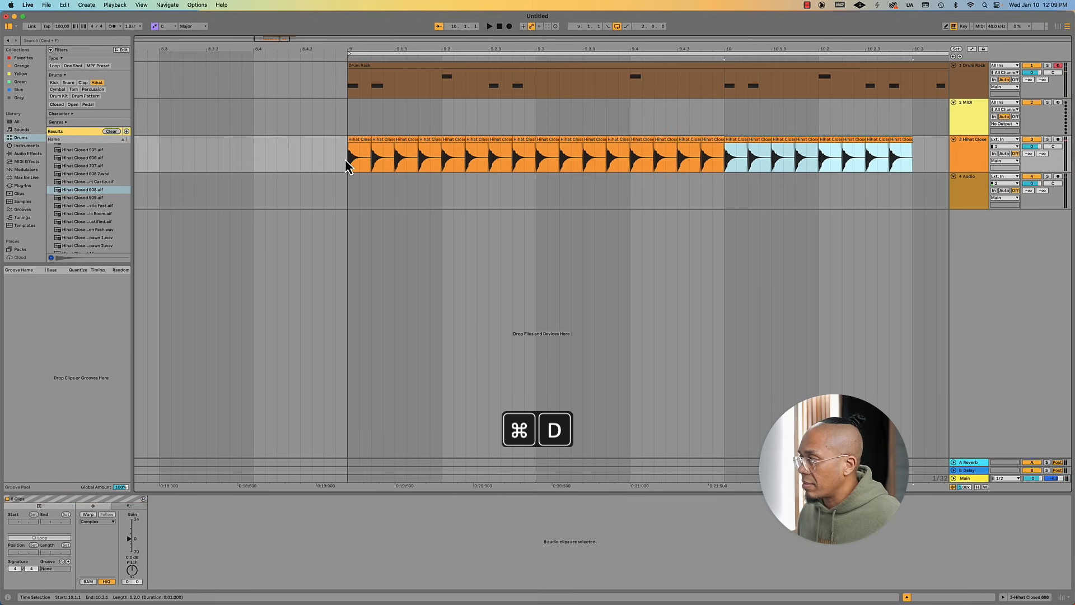
key("super+d")
key("minus")
key("minus")
key("minus")
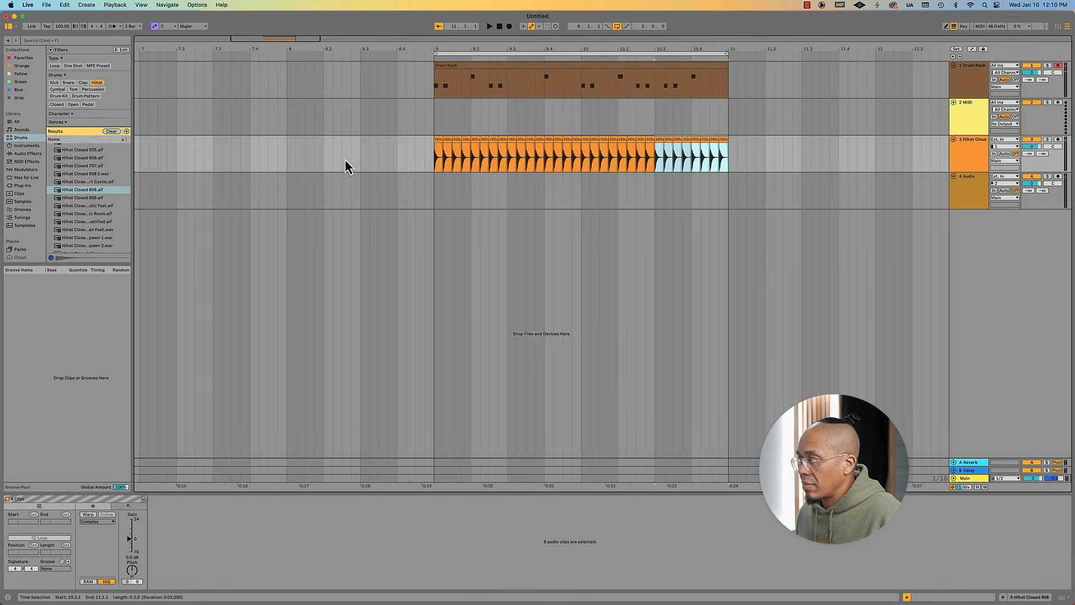
Play the loop and lower the hi-hat track's volume to balance it with the drums
scroll(538, 120, "right", 1)
left_click(516, 124)
key("space")
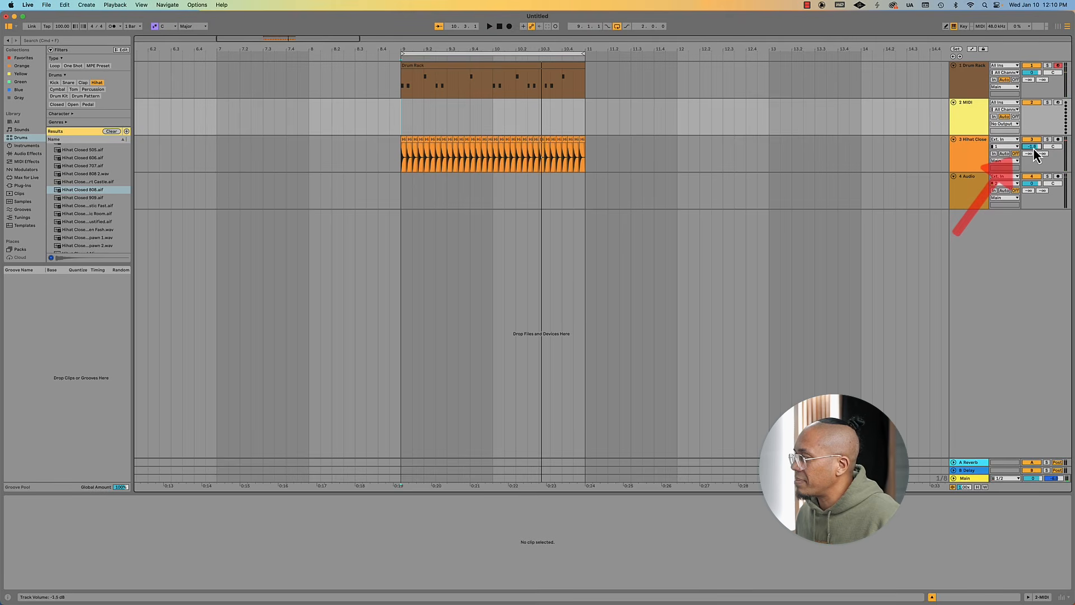
key("space")
left_click_drag(1033, 147, 1033, 153)
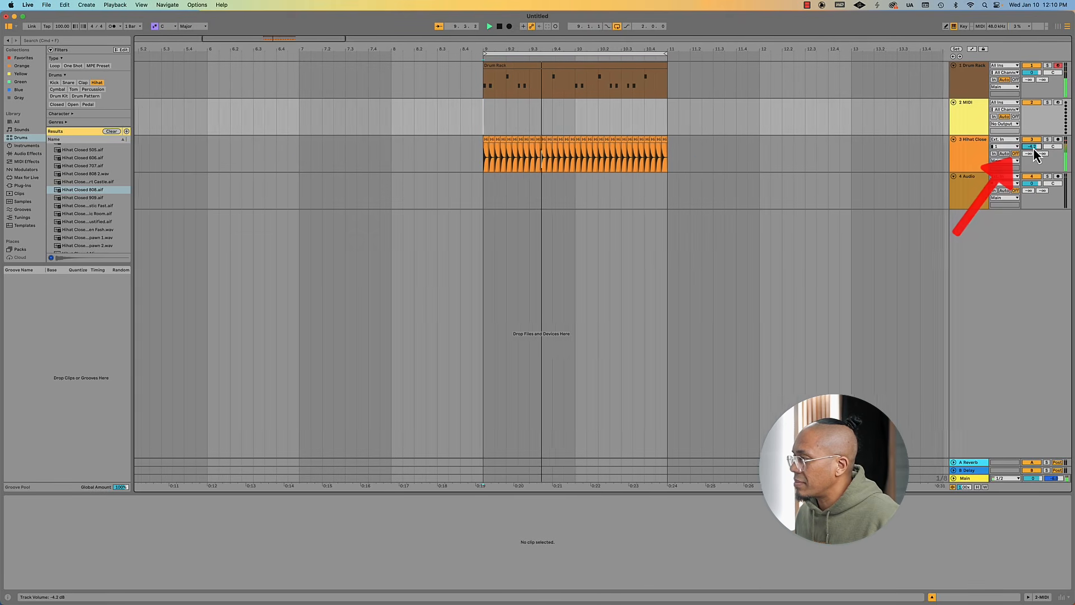
key("space")
Create a hi-hat roll at 10.3.4 by duplicating the first quarter of that hit three times, and play it
left_click(534, 159)
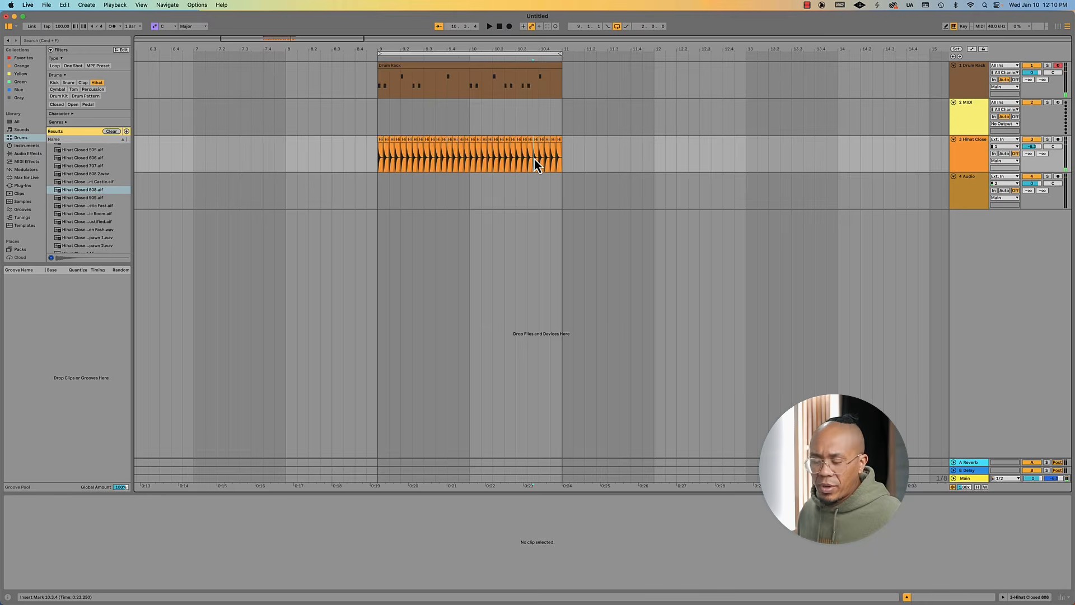
key("plus")
key("plus")
key("plus")
key("plus")
key("plus")
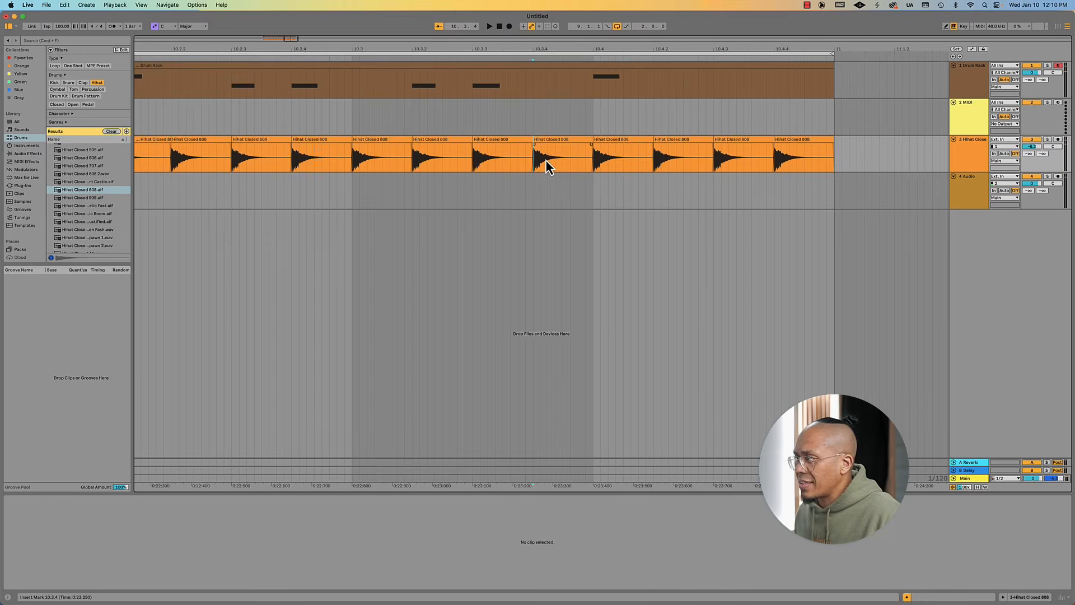
left_click_drag(547, 160, 537, 161)
key("super+d")
key("super+d")
key("super+d")
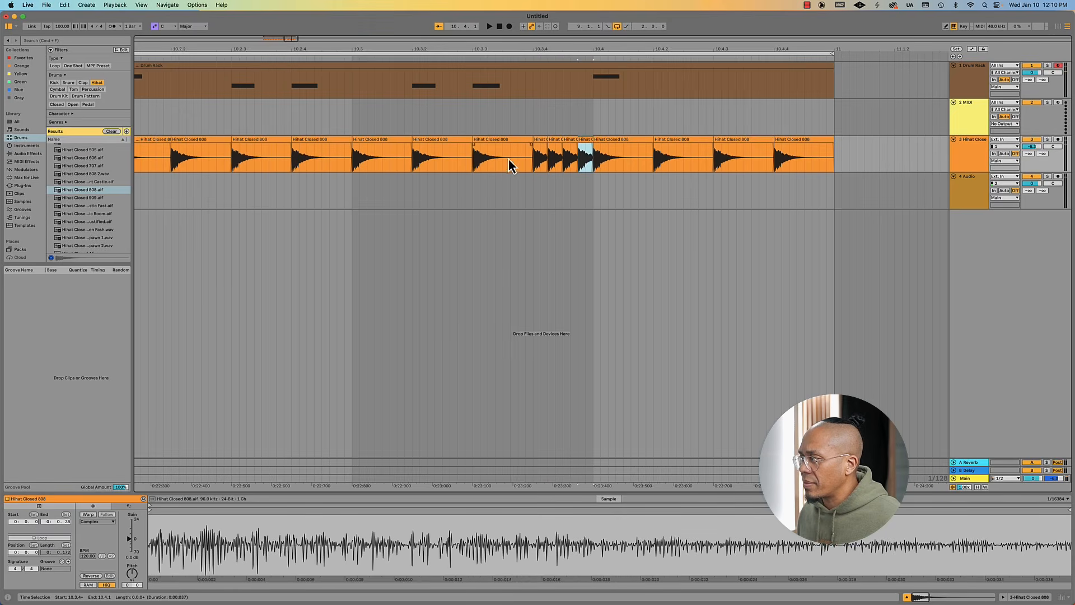
key("space")
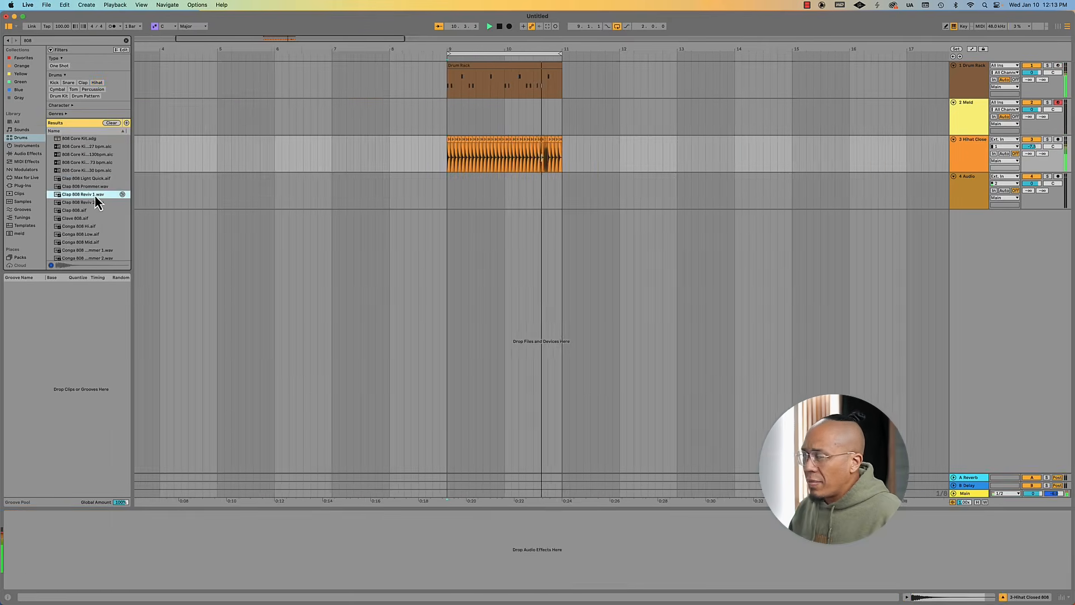
Add Clap 808 Reviv 1.wav to the 4 Audio track and Kick 808 Boom Eb.wav to a new track below, from bar 9
left_click_drag(95, 194, 446, 193)
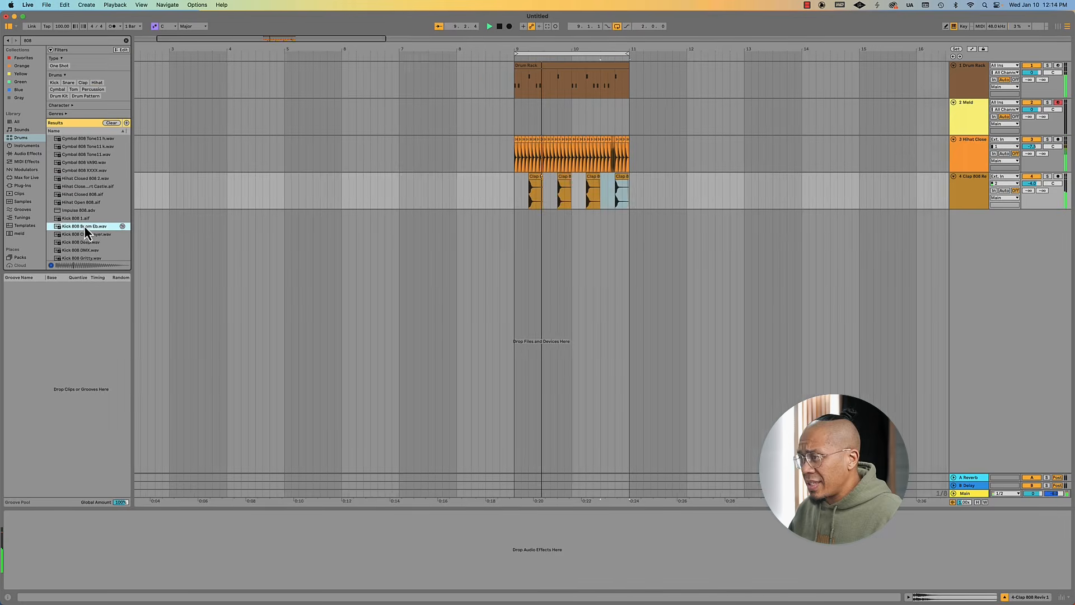
left_click_drag(84, 226, 508, 225)
key("plus")
key("plus")
left_click_drag(525, 272, 480, 271)
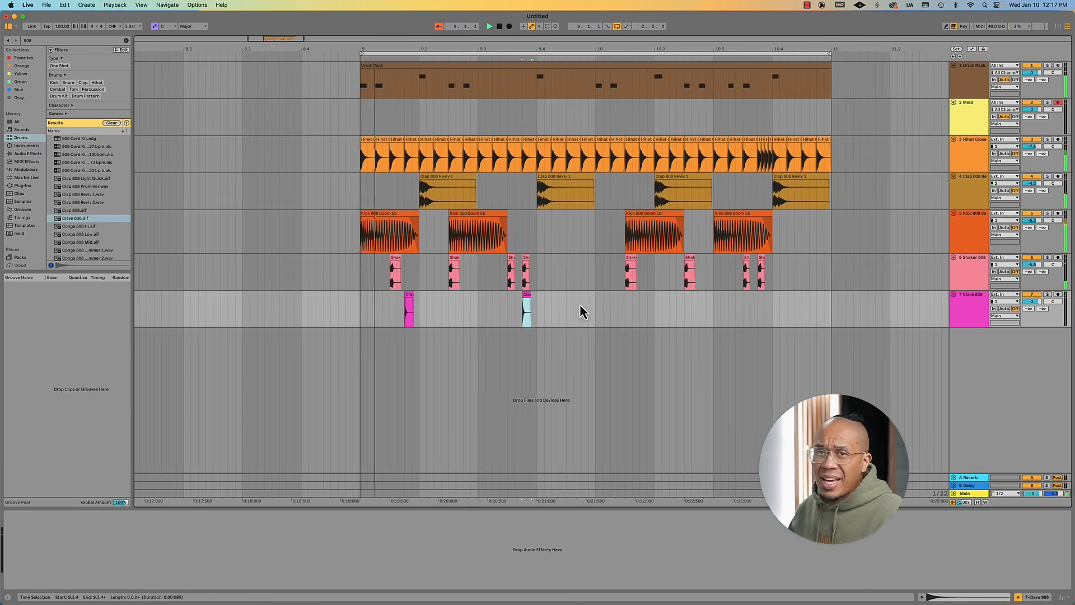
Duplicate the clave pattern of bar 9 into bar 10 and play the full beat from bar 9
left_click_drag(594, 305, 362, 304)
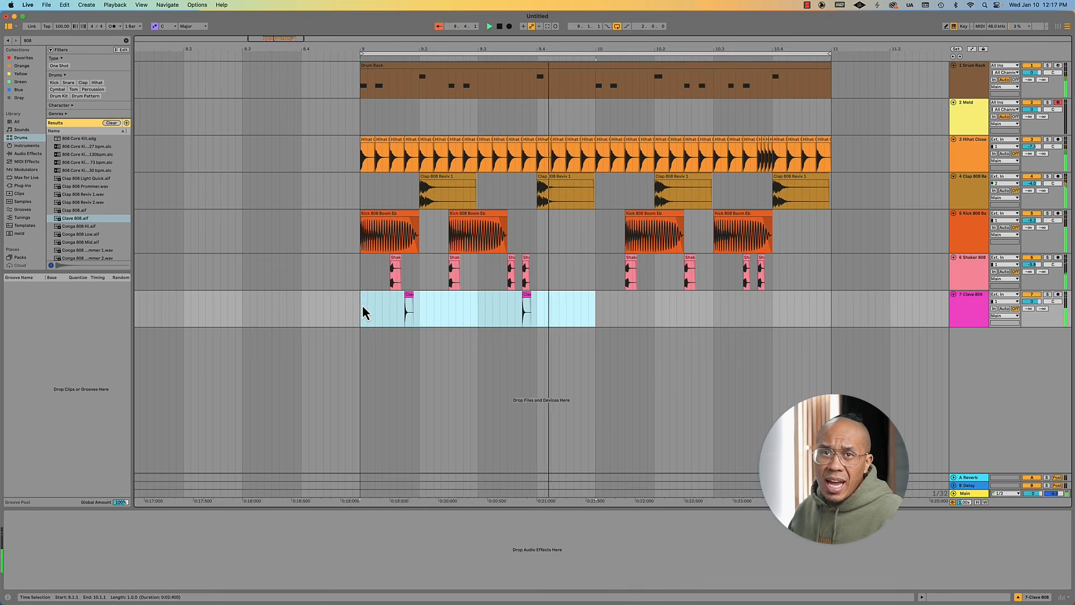
key("super+d")
left_click(362, 318)
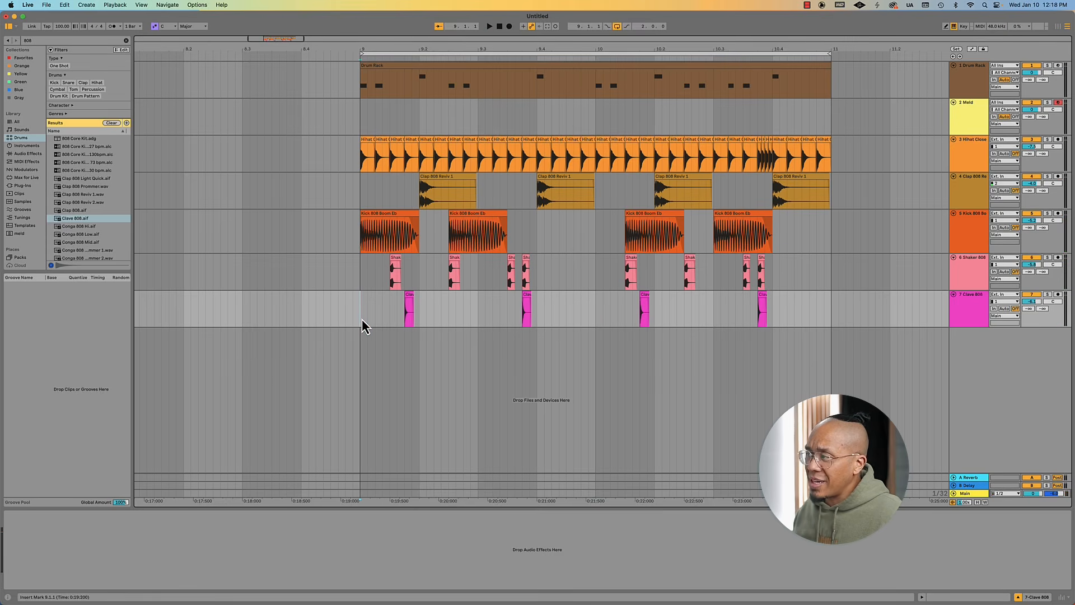
key("space")
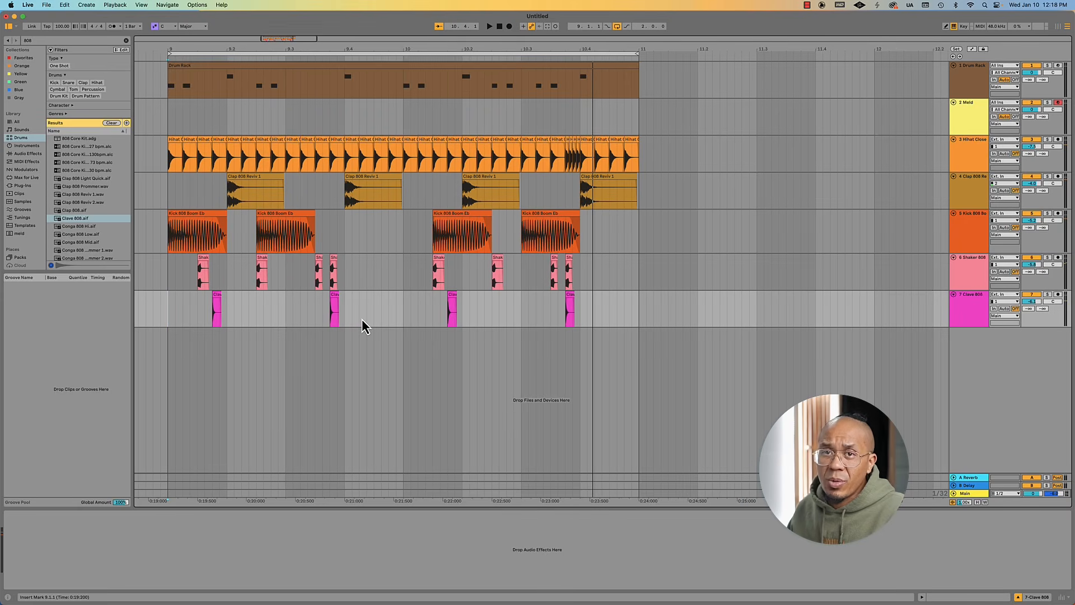
Consolidate the hi-hat, clap, kick, shaker and clave clips of bars 9 and 10 into one clip per track
left_click_drag(168, 163, 639, 164)
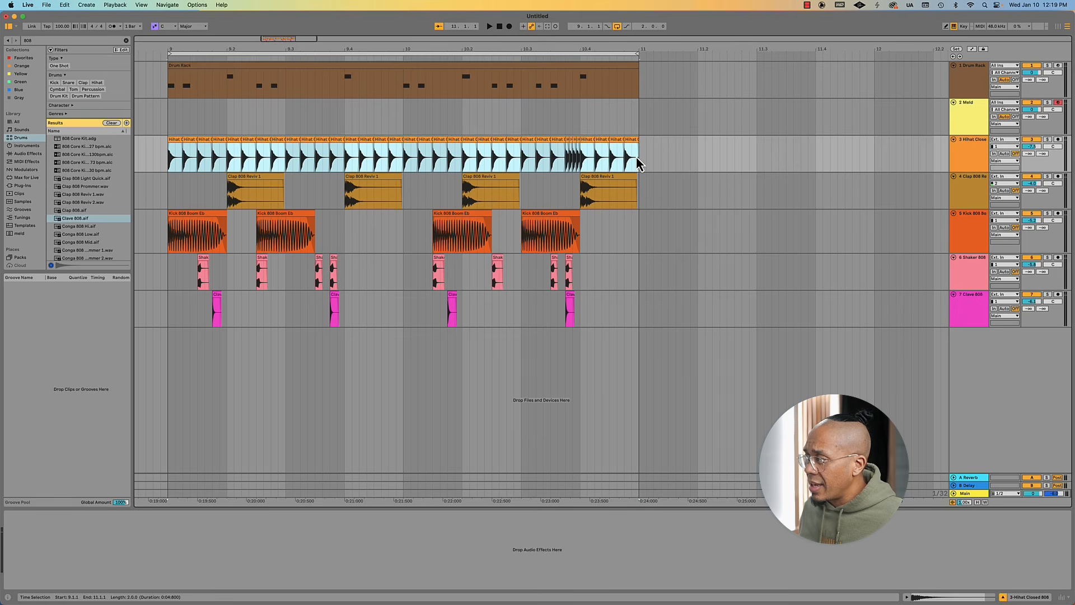
key("super+j")
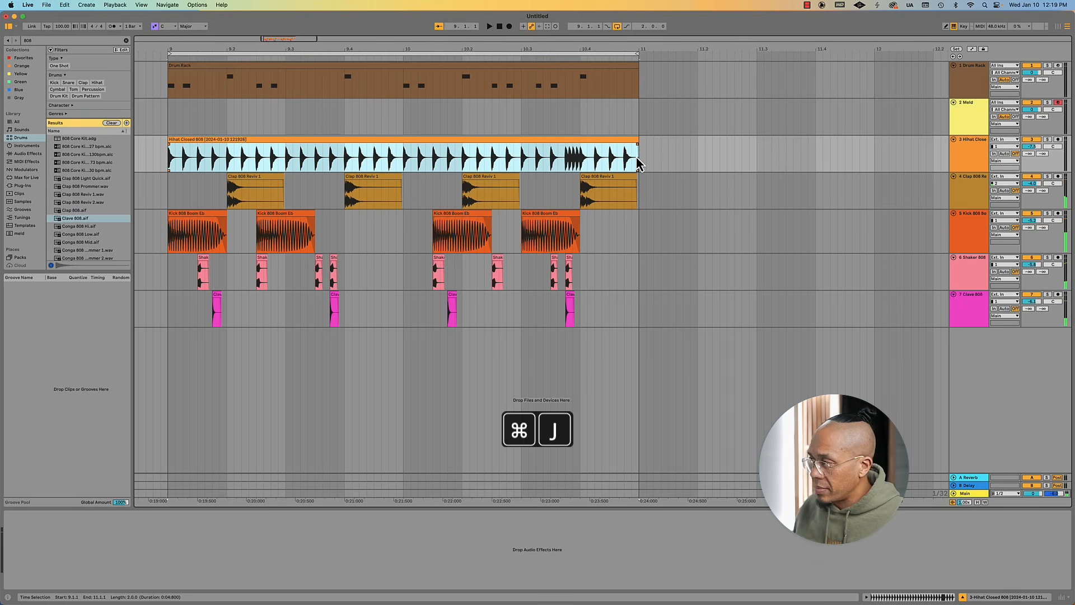
left_click(171, 197)
left_click_drag(168, 192, 640, 322)
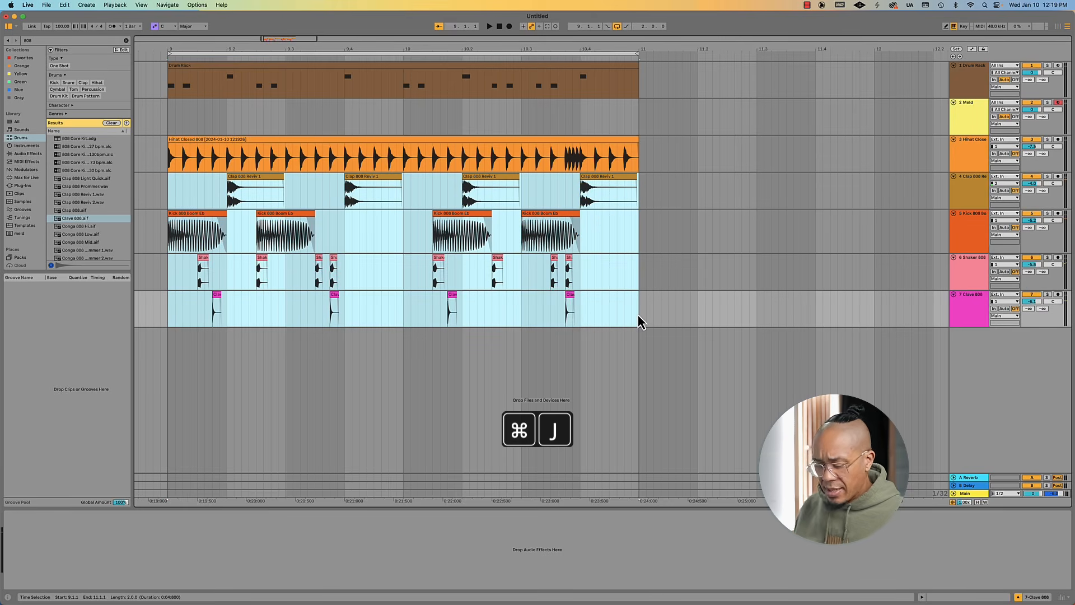
key("super+j")
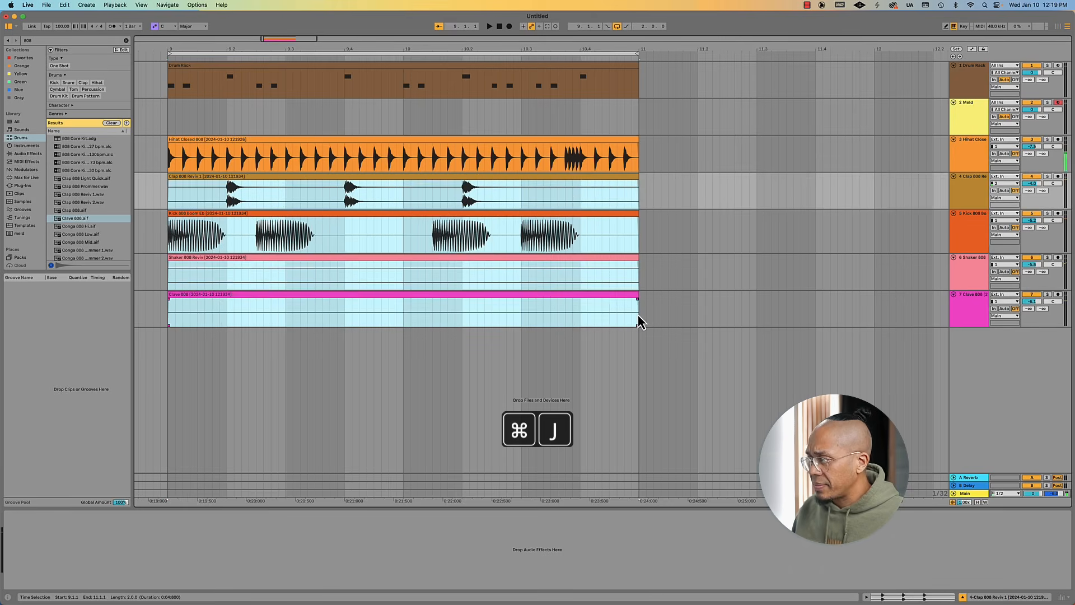
Add the Chord Analog Brass instrument on a new track below the clave and record a part over the loop
left_click(167, 338)
scroll(167, 338, "left", 1)
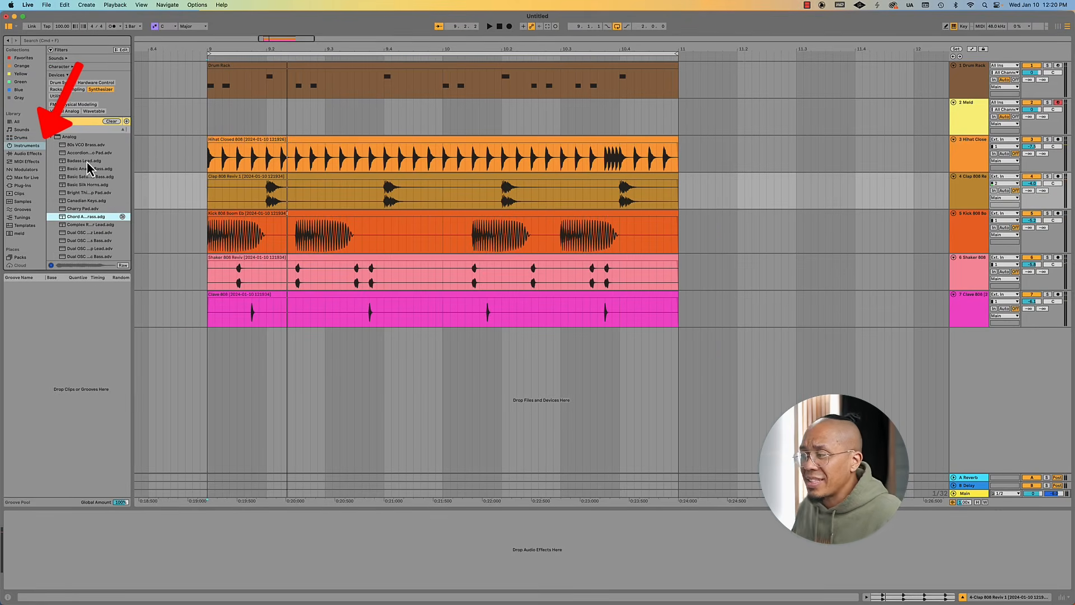
left_click_drag(63, 224, 293, 340)
scroll(292, 340, "left", 4)
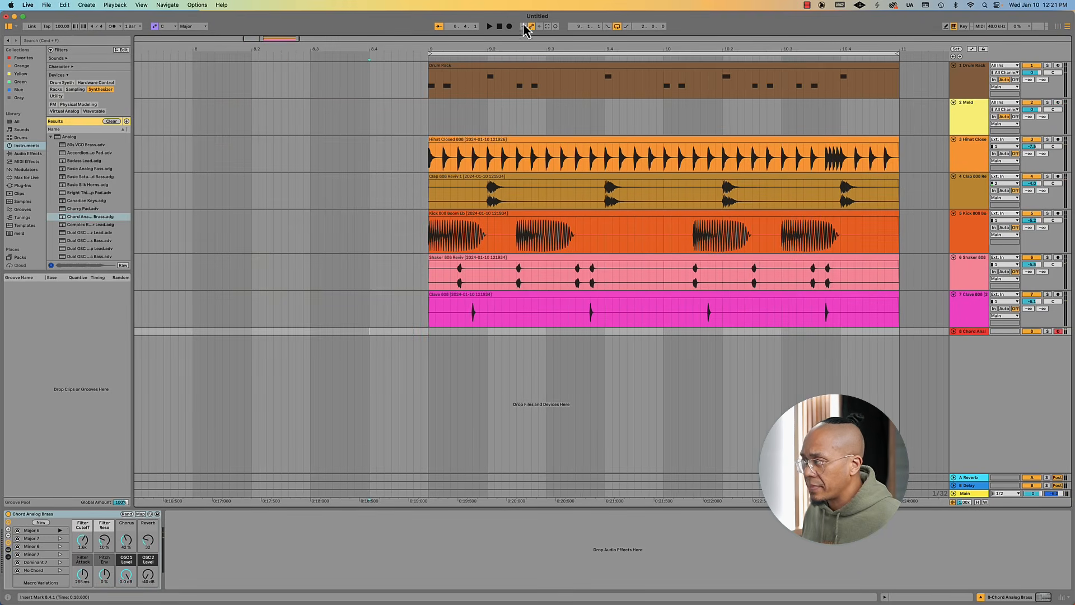
left_click(509, 26)
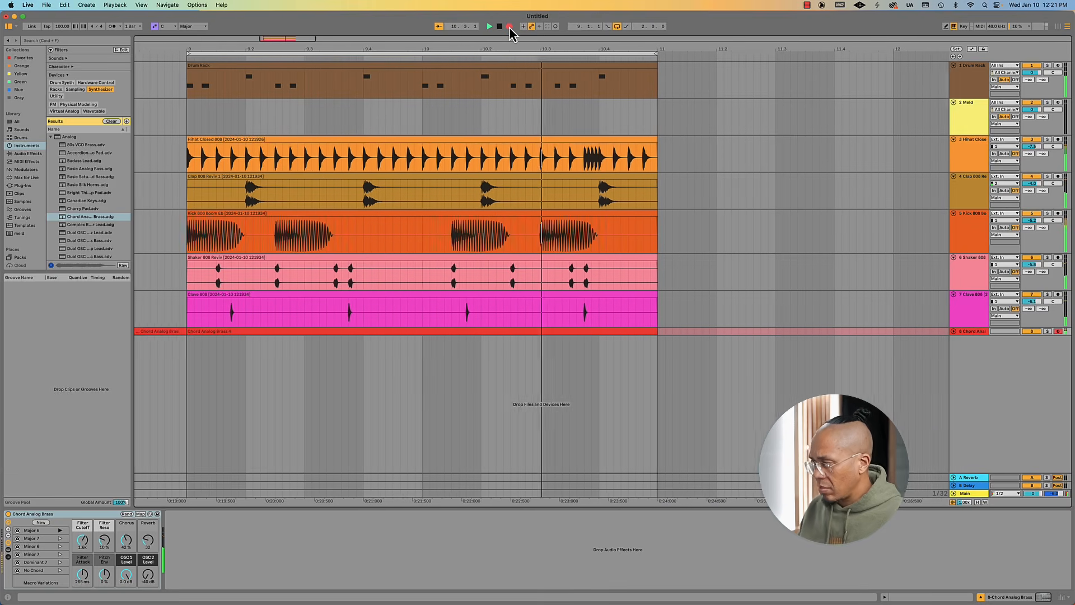
key("space")
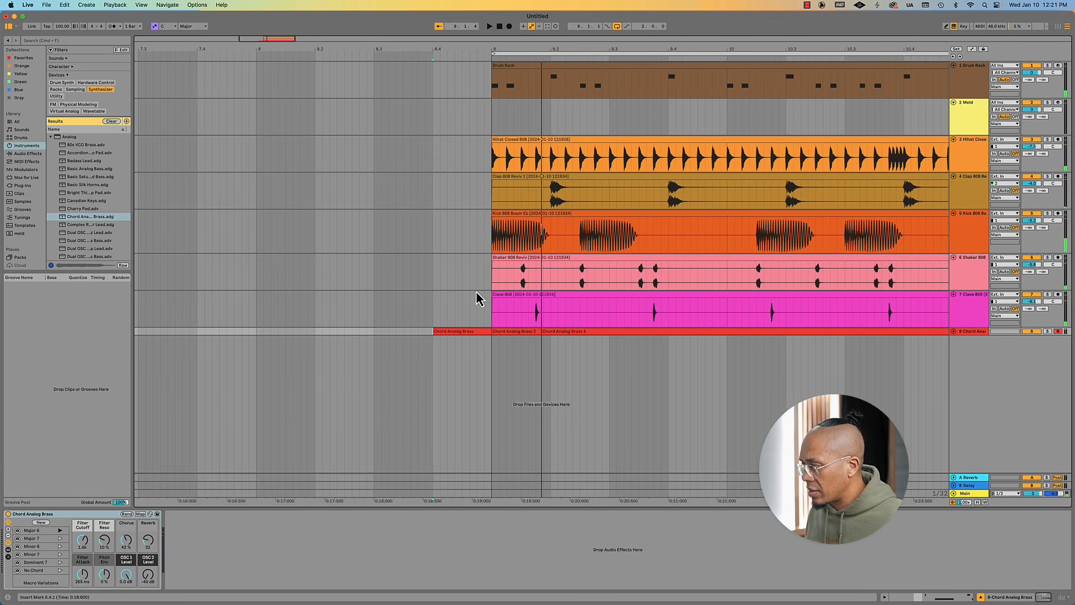
Extend the last recorded Chord Analog Brass clip back over the earlier takes, and quantize all its notes
left_click_drag(541, 330, 490, 332)
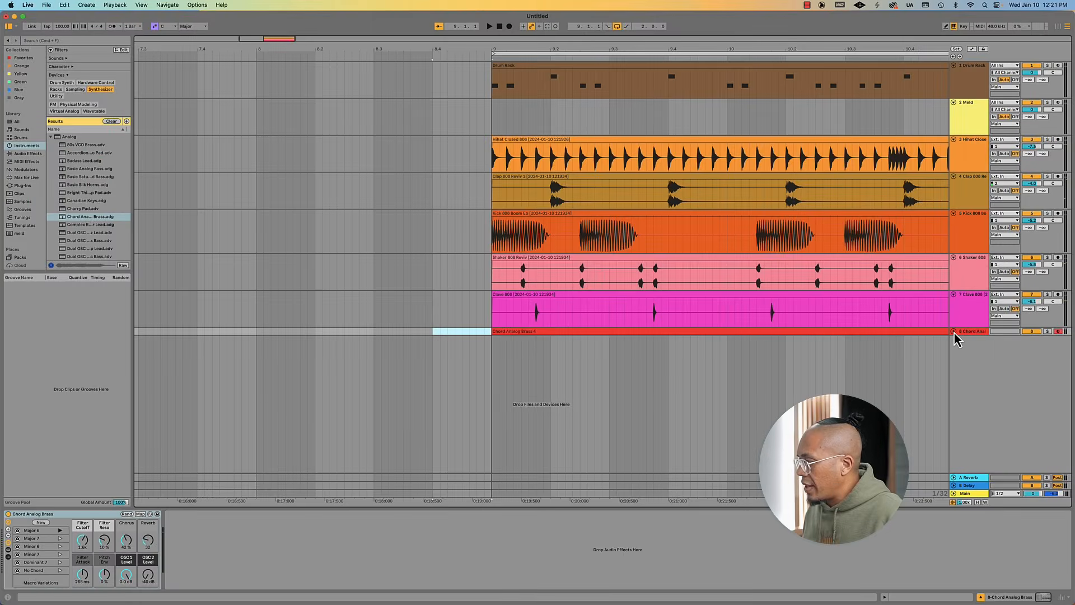
left_click(953, 313)
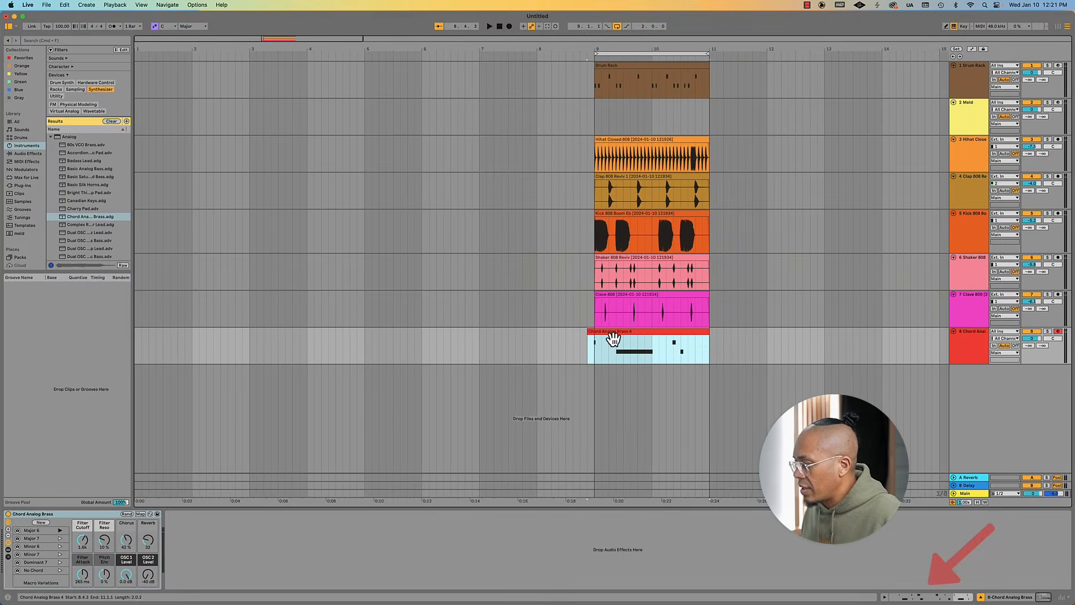
left_click(908, 600)
key("super+a")
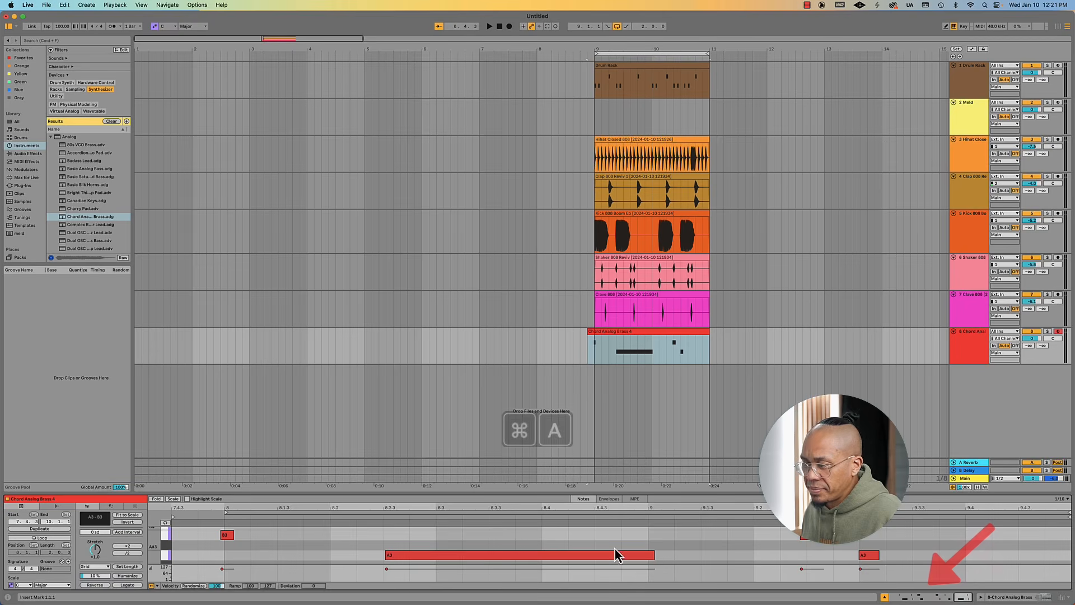
key("super+u")
key("space")
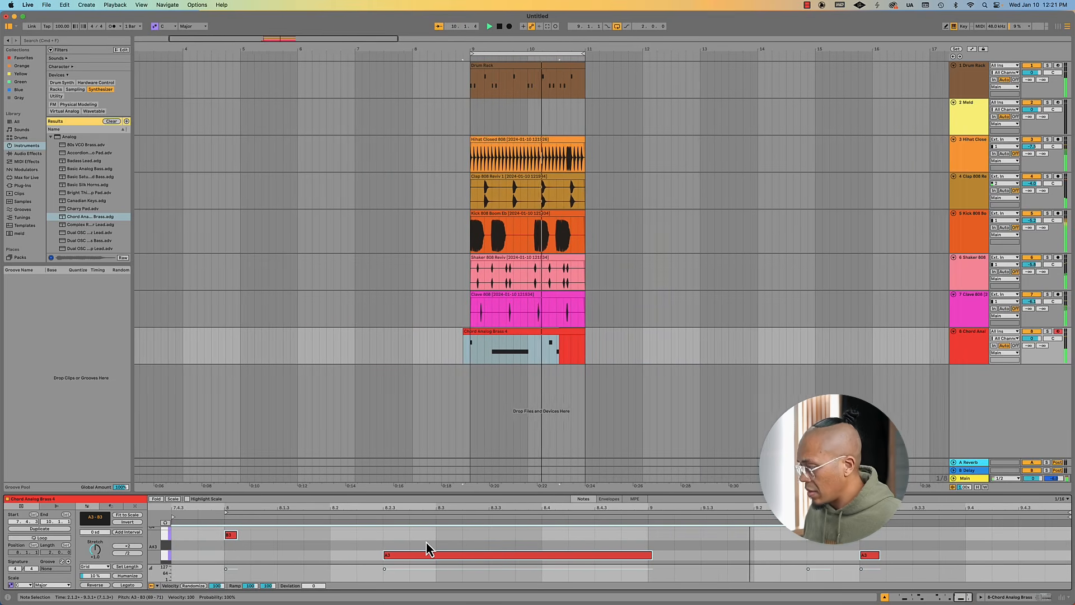
key("space")
Trim the Chord Analog Brass clip's start to bar 9 and duplicate the clip onto a new track directly below
left_click(486, 342)
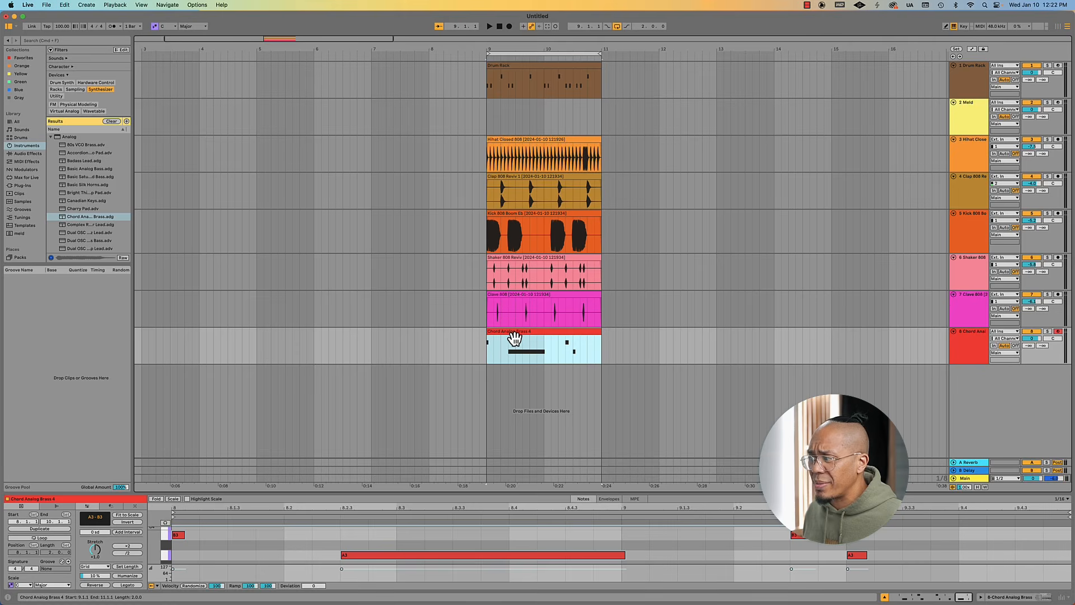
mouse_move(510, 342)
left_mouse_down()
mouse_move(509, 374)
mouse_move(510, 353)
left_mouse_up()
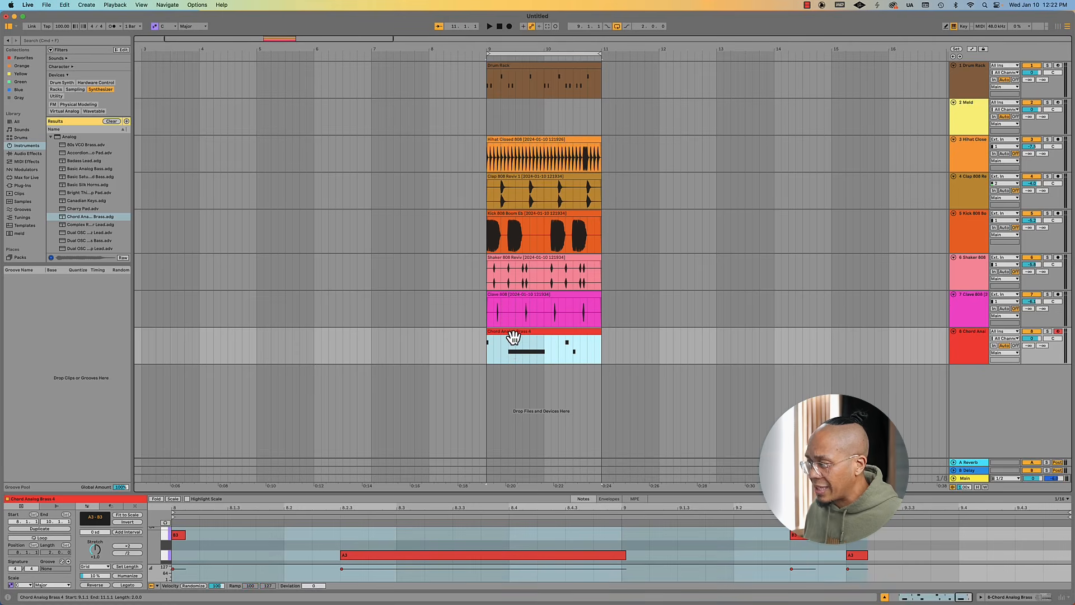
left_click_drag(513, 337, 508, 377)
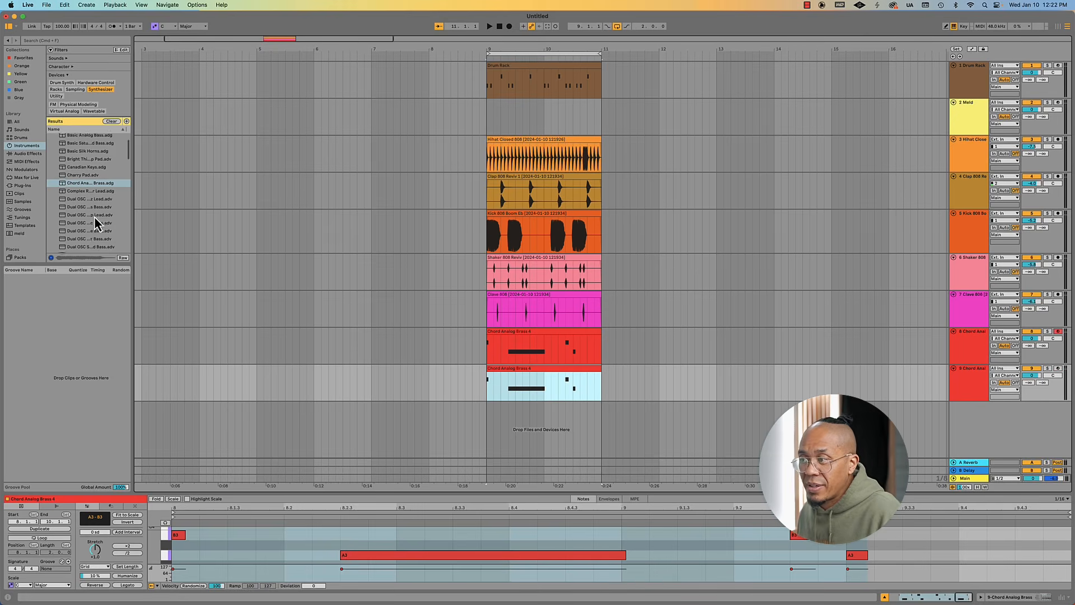
Load the Collision preset Acoustic String.adv onto the duplicated track and play the loop, toggling the original brass track
left_click(93, 215)
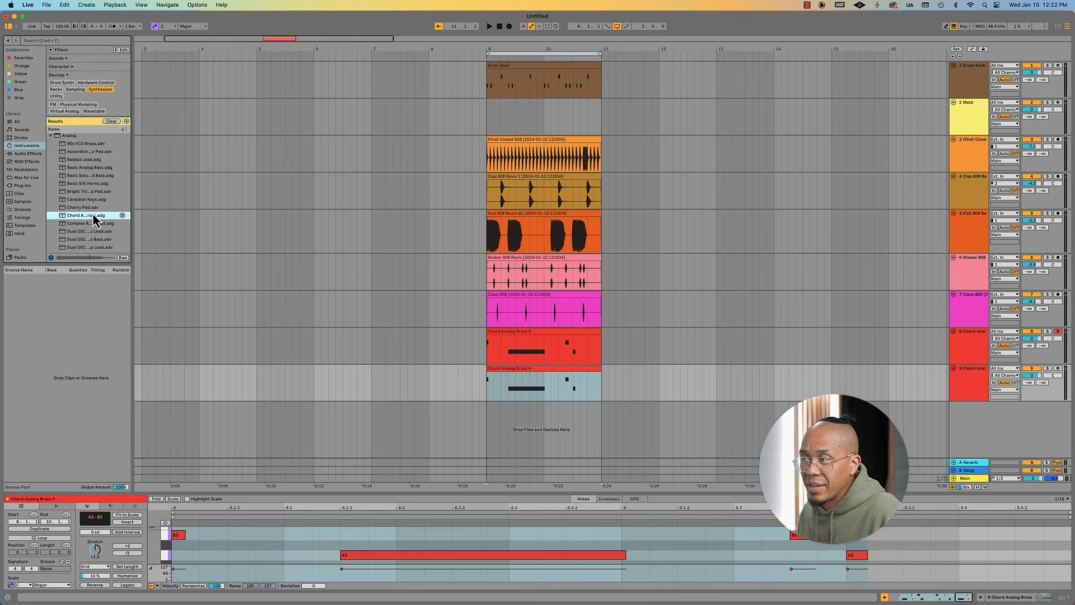
key("Left")
key("Down")
key("Right")
key("Down")
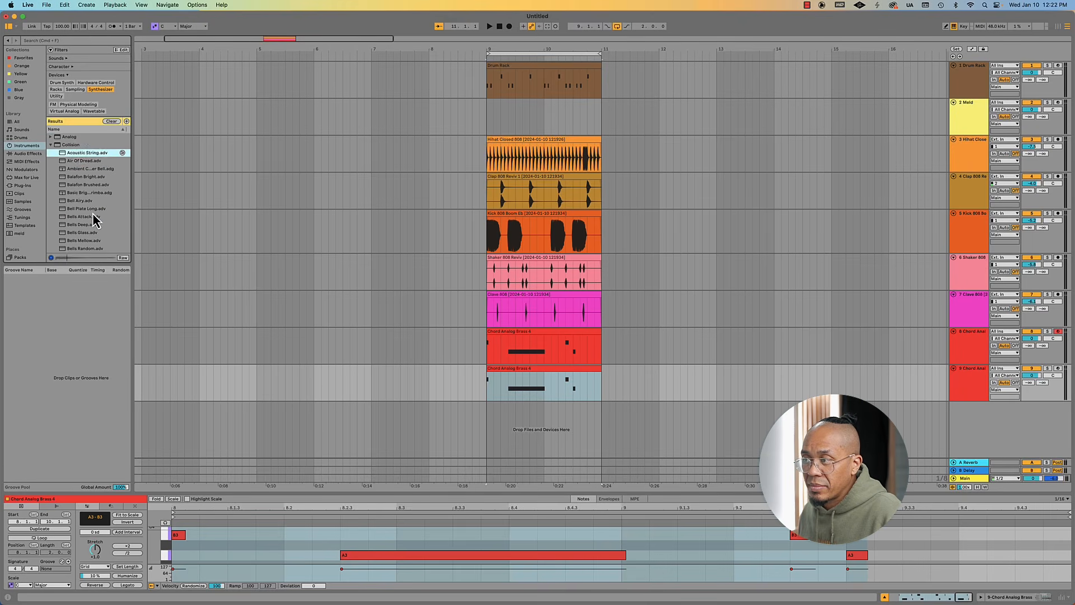
left_click_drag(82, 154, 452, 368)
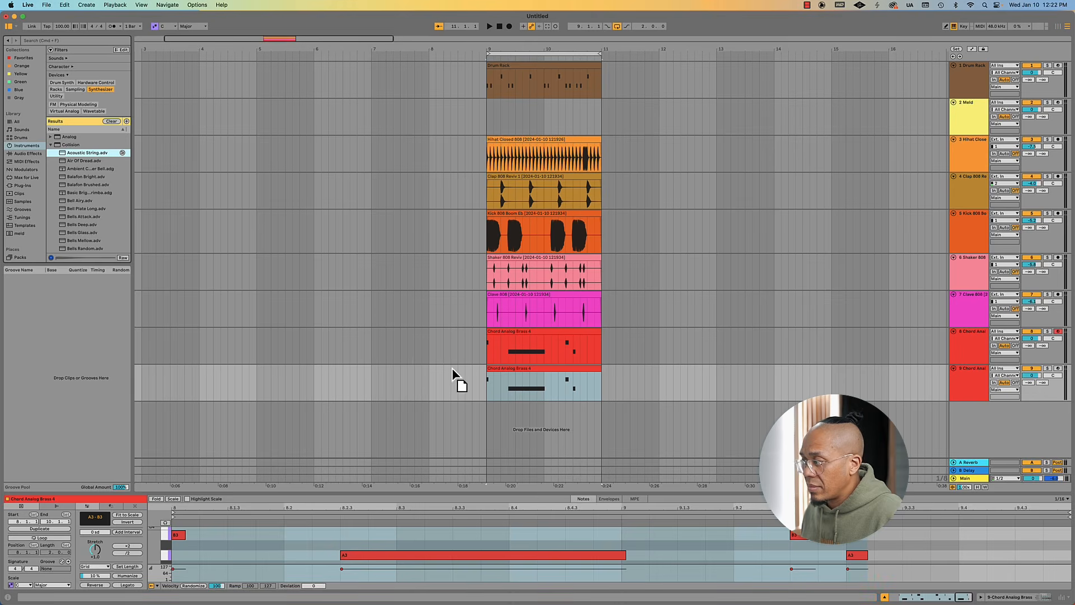
left_click_drag(543, 388, 539, 384)
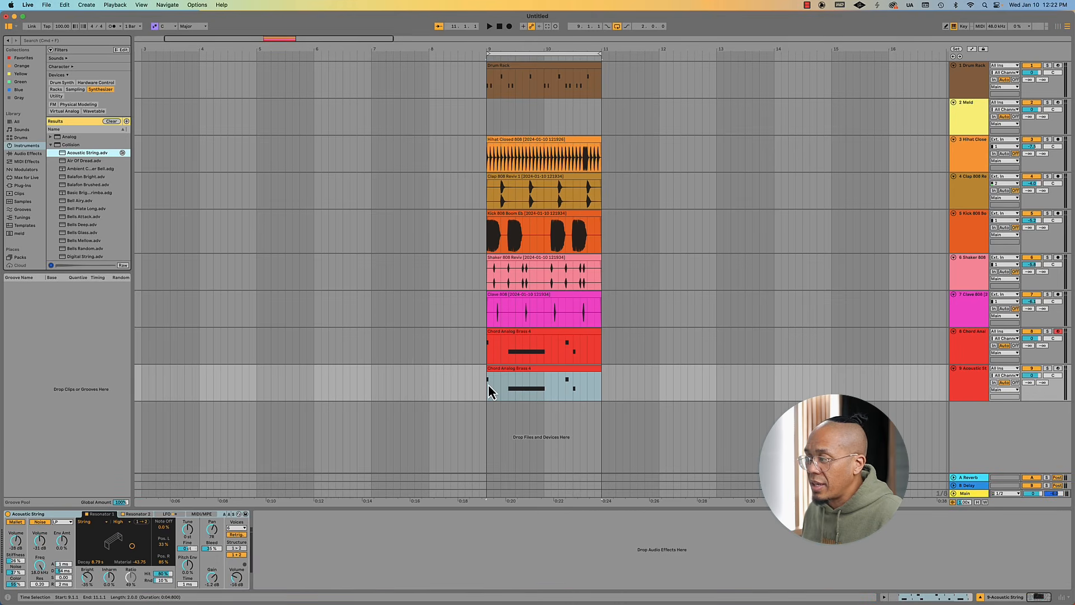
key("space")
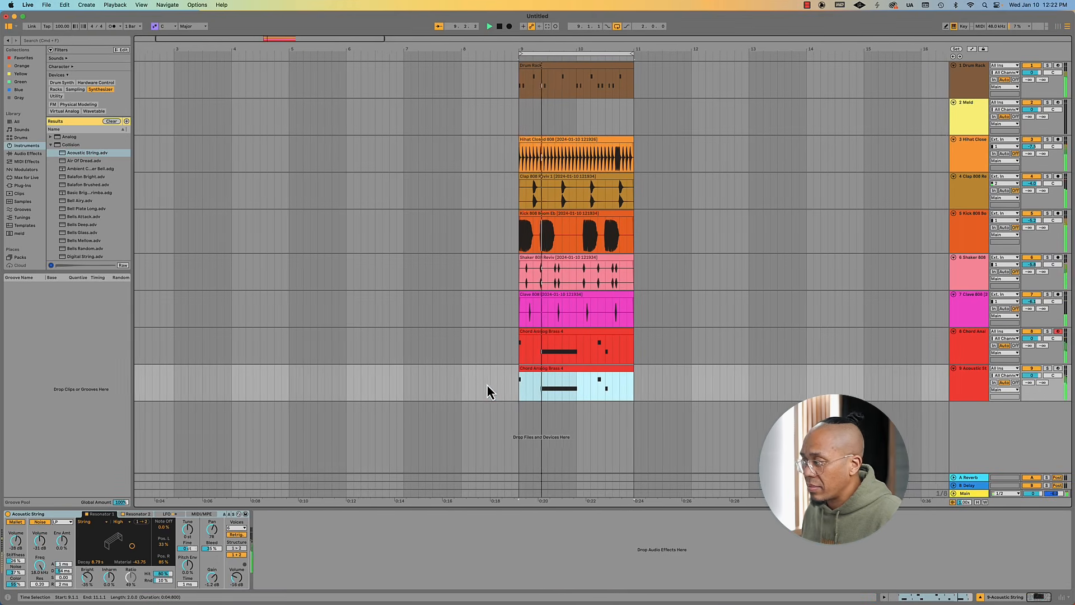
left_click(1032, 331)
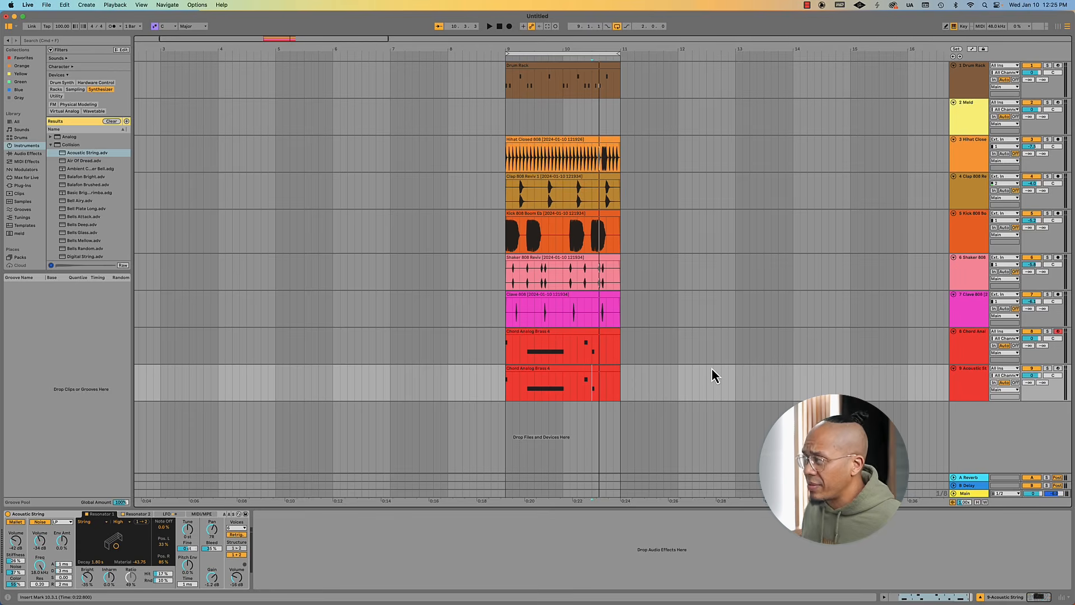
Duplicate the clips of bars 9 and 10 on all tracks three times, filling the arrangement up to bar 17
left_click(506, 89)
left_click_drag(506, 89, 618, 388)
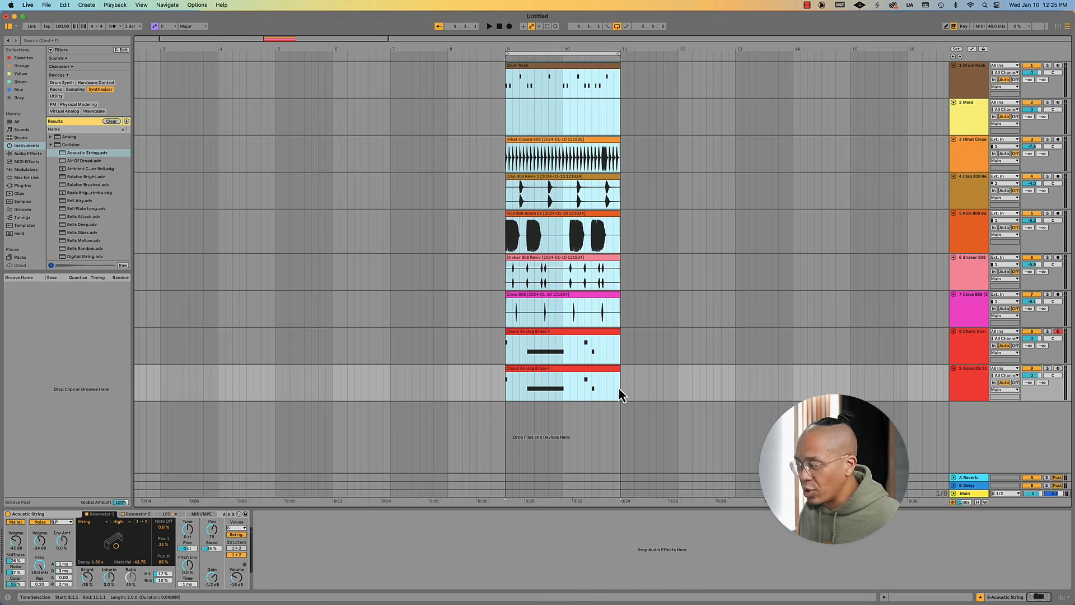
key("super+d")
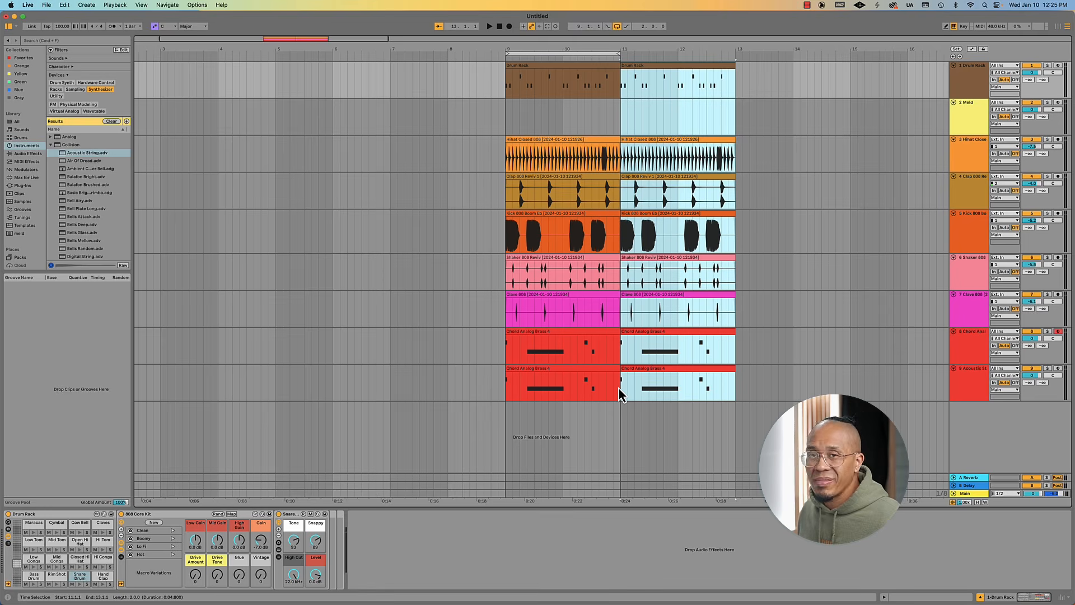
key("super+d")
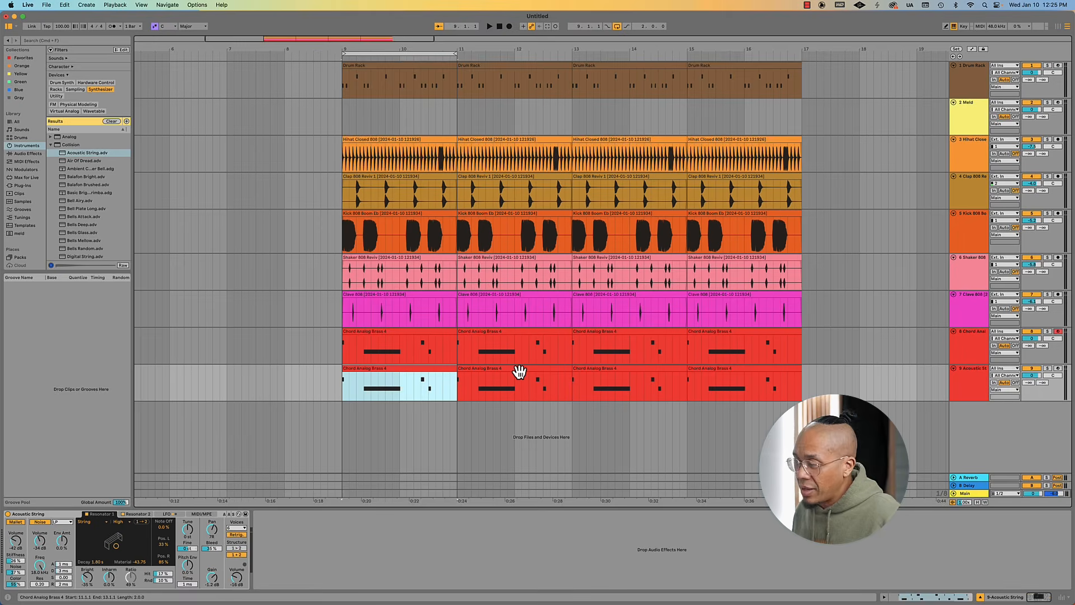
Deactivate the acoustic string, brass and kick clips in bars 9 and 10, and play the loop
key("0")
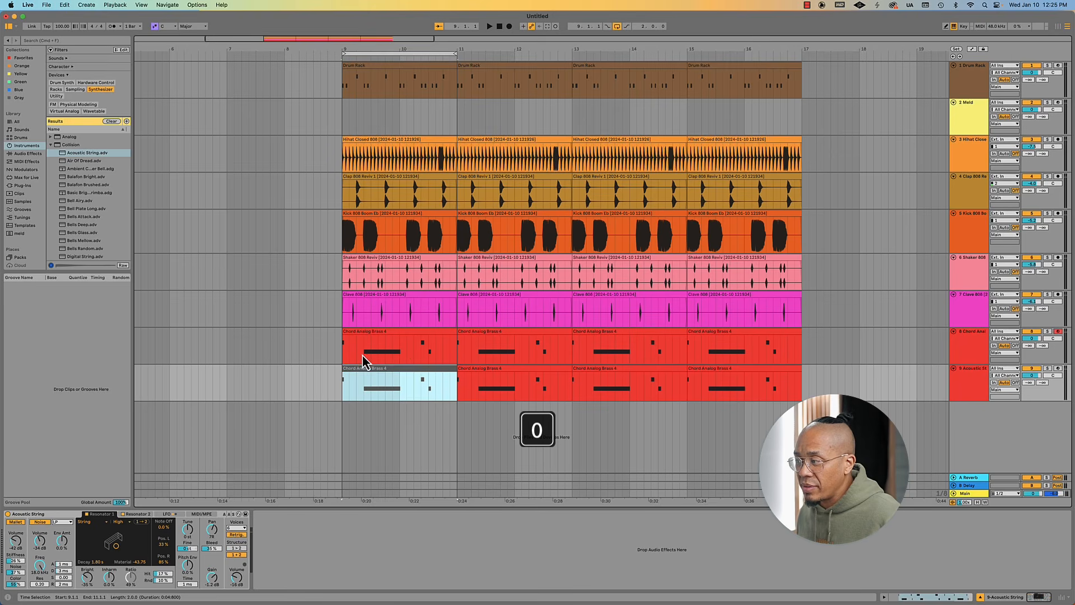
left_click(364, 338)
key("0")
left_click(360, 213)
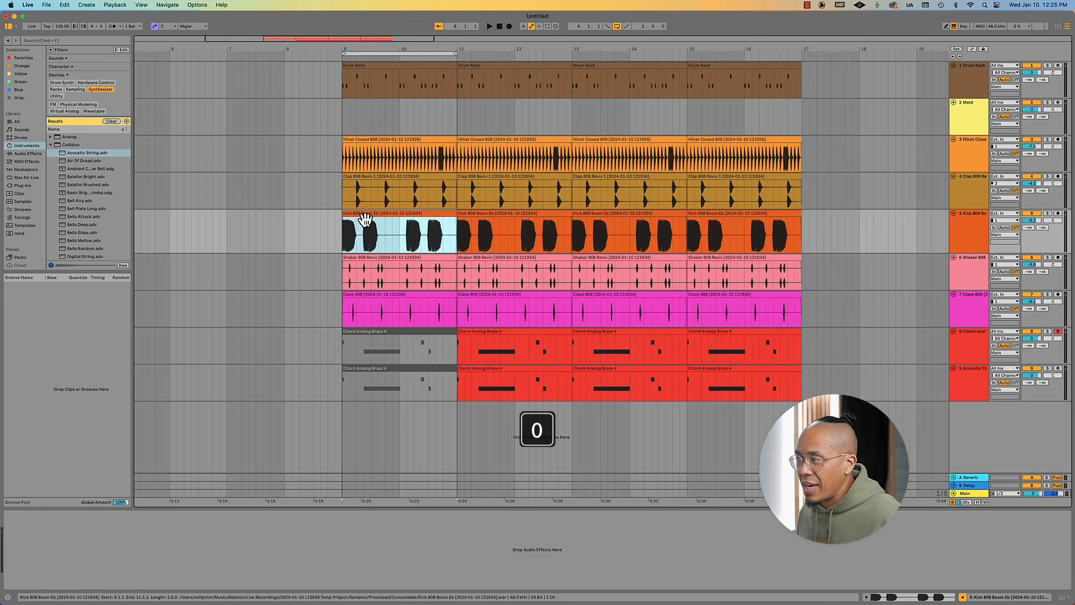
left_click(344, 196)
key("space")
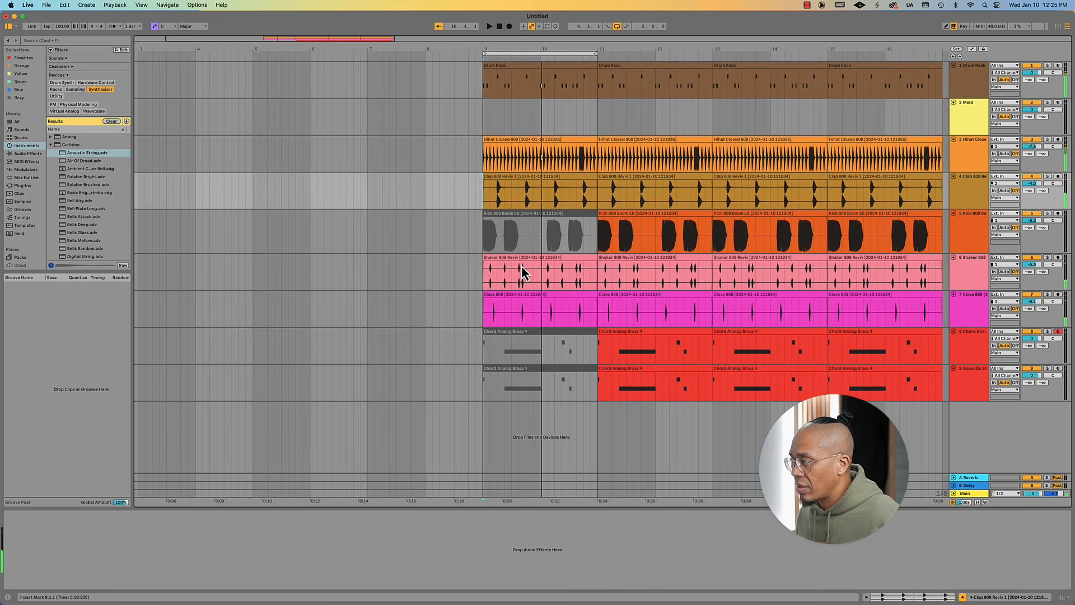
Deactivate the shaker and clave clips in bars 9 and 10, and play the loop again
left_click(521, 264)
key("0")
left_click(523, 300)
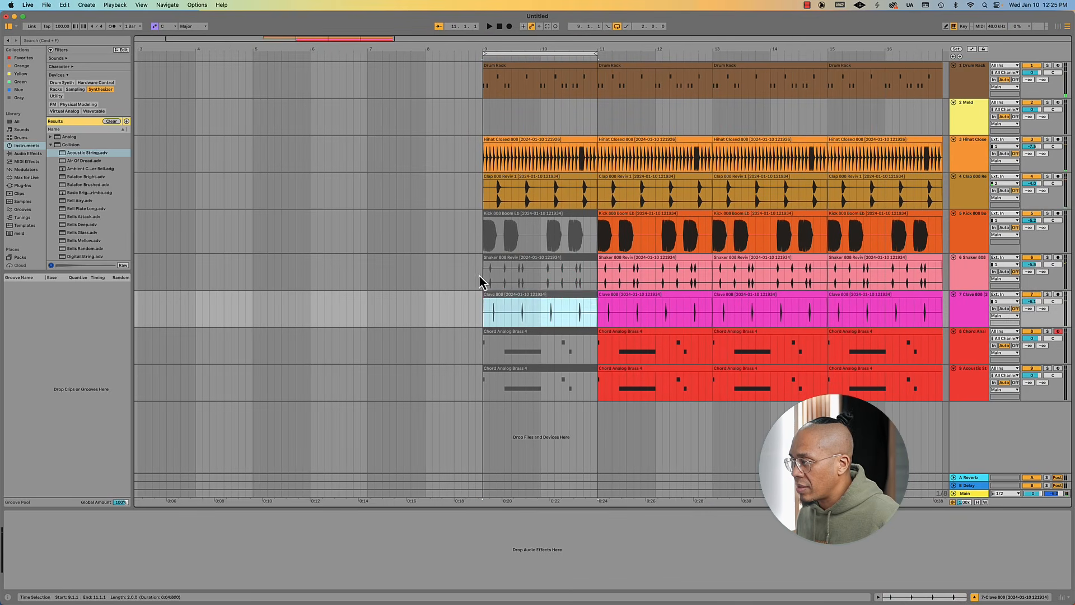
key("0")
left_click(478, 275)
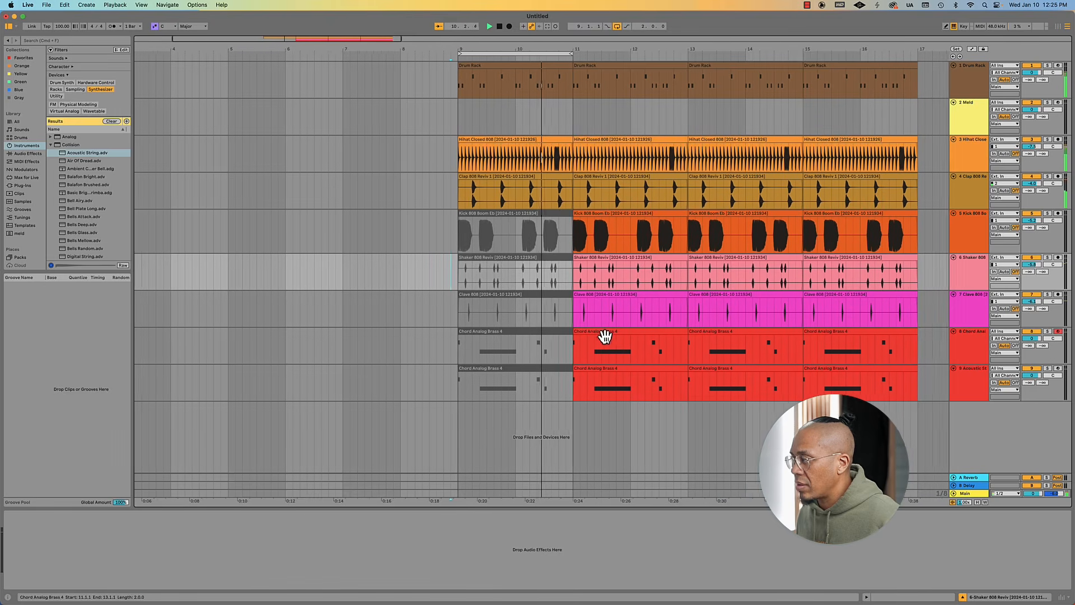
Deactivate the brass and acoustic string clips in bars 11 and 12
left_click(605, 334)
key("0")
left_click(603, 372)
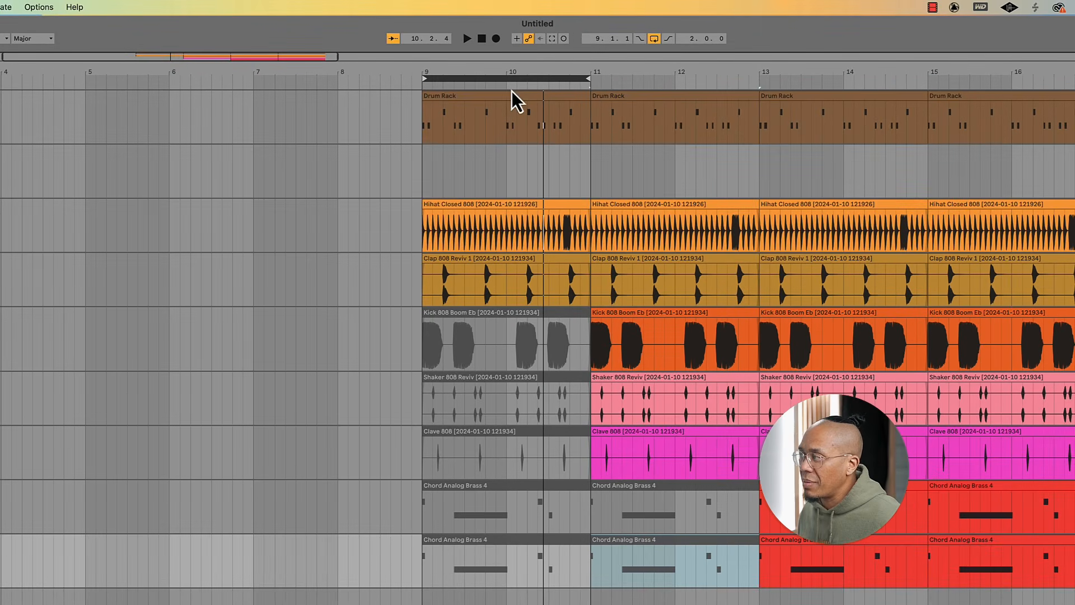
Turn off the arrangement loop over bars 9 and 10 and play the arrangement from bar 9
right_click(514, 79)
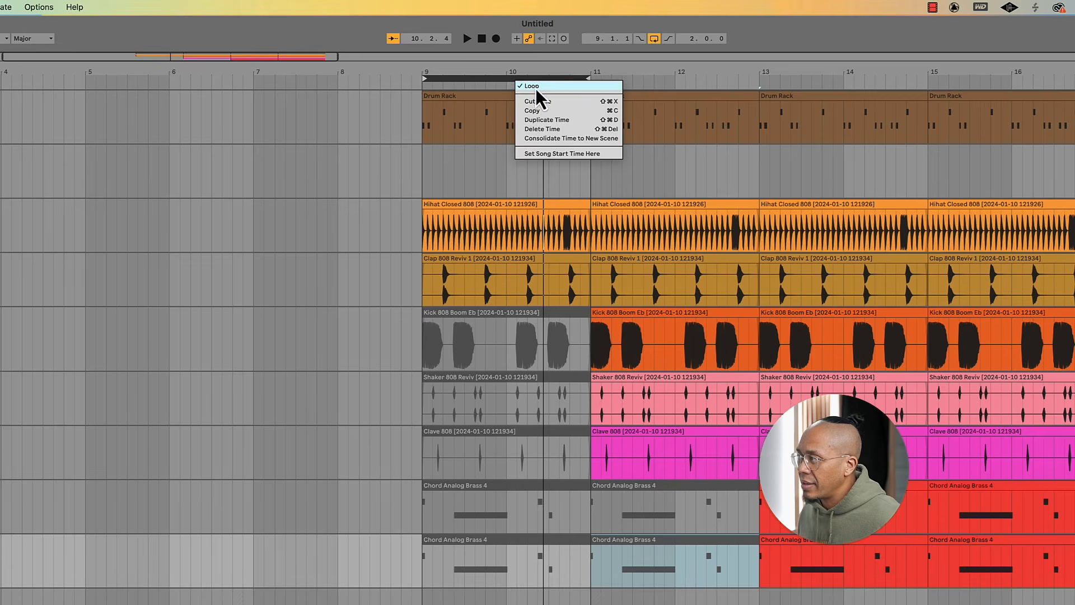
left_click(535, 86)
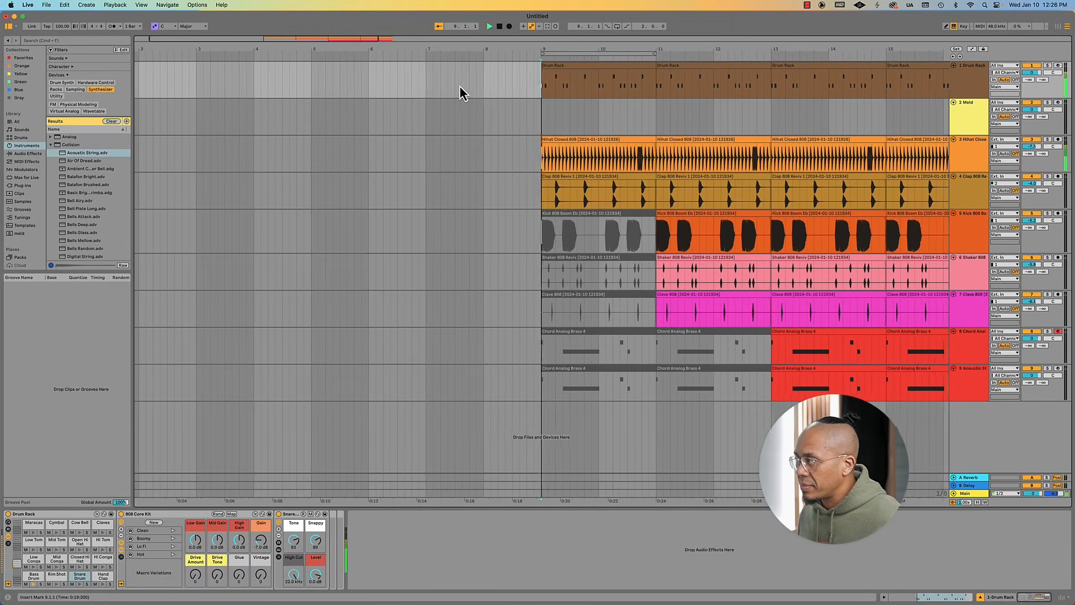
key("minus")
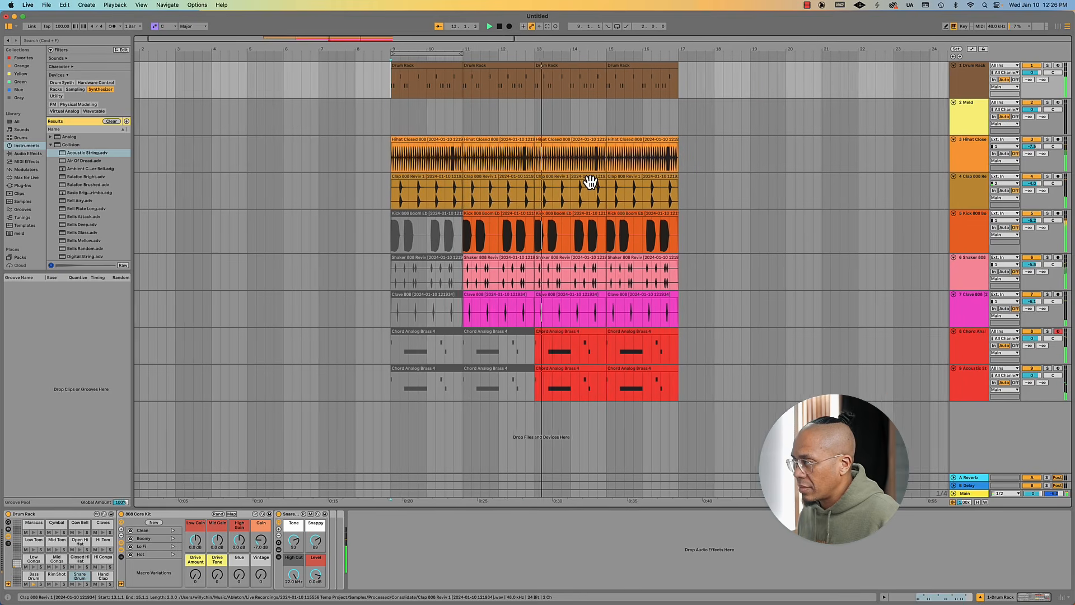
key("space")
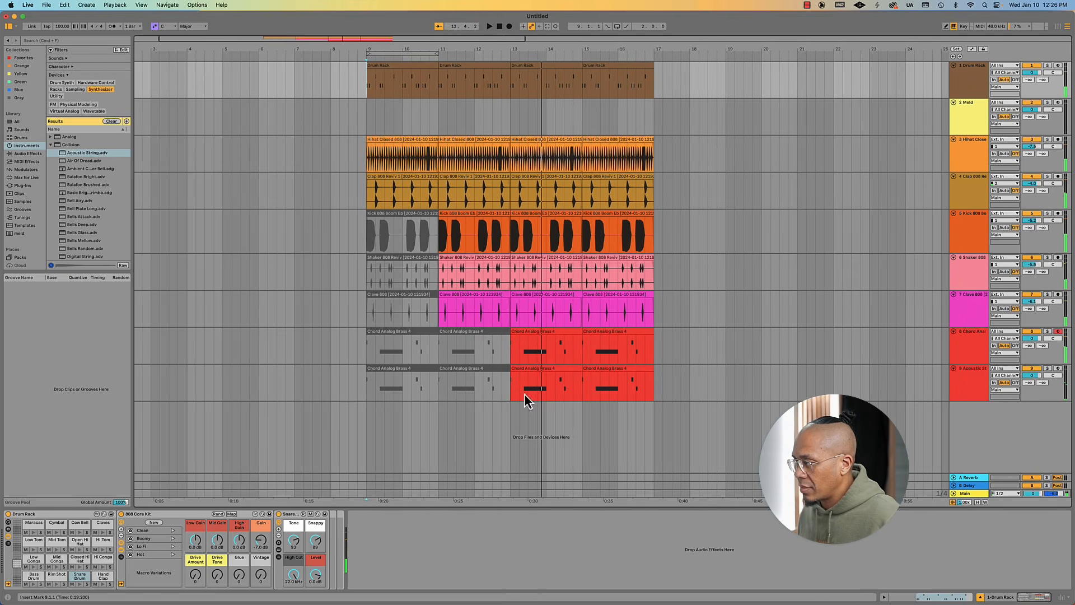
Deactivate the brass and acoustic string clips in bars 13 and 14
left_click(538, 338)
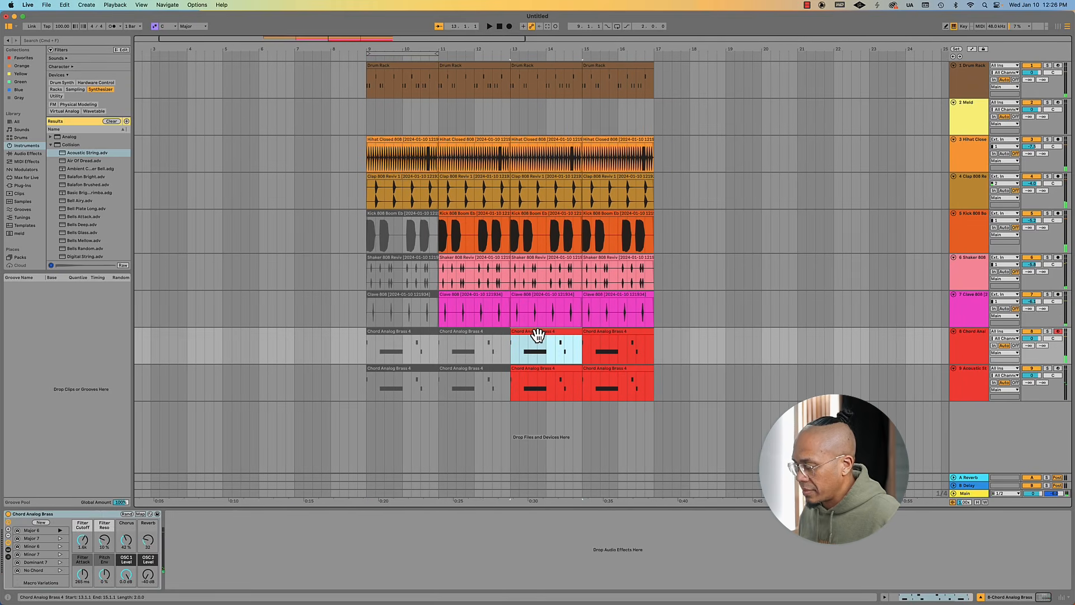
left_click(535, 378)
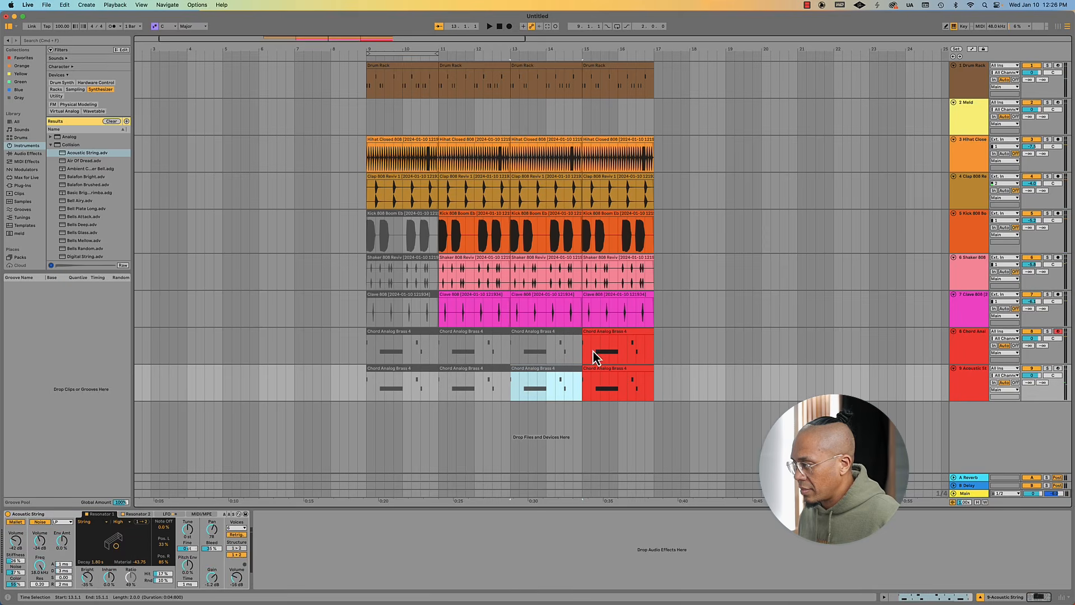
left_click(369, 192)
Duplicate the clips of all tracks in bars 15 and 16 into bars 17 and 18
left_click_drag(582, 95, 654, 403)
key("super+d")
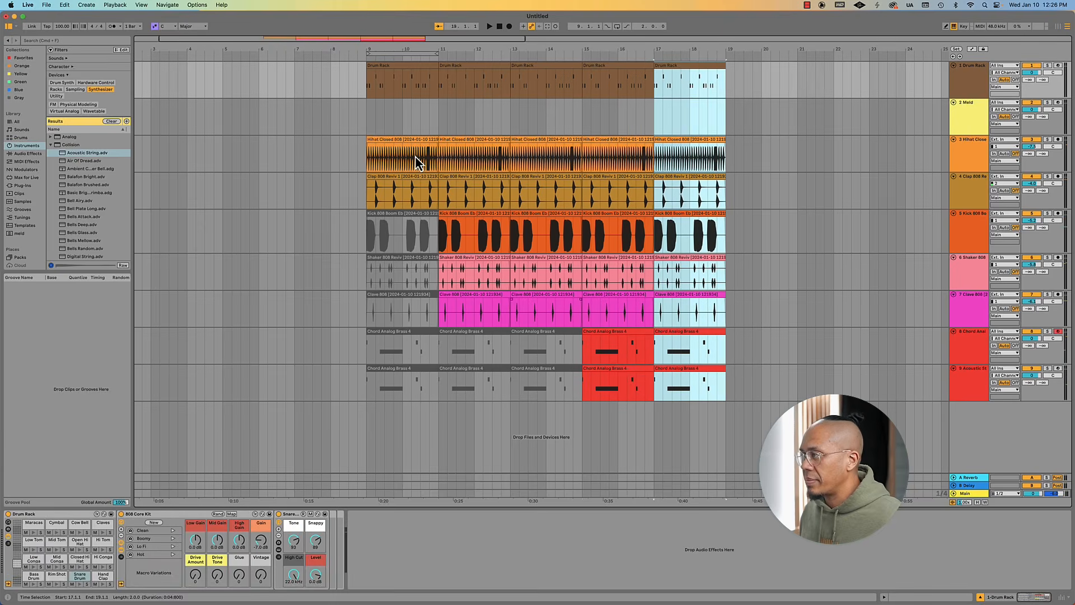
left_click(367, 115)
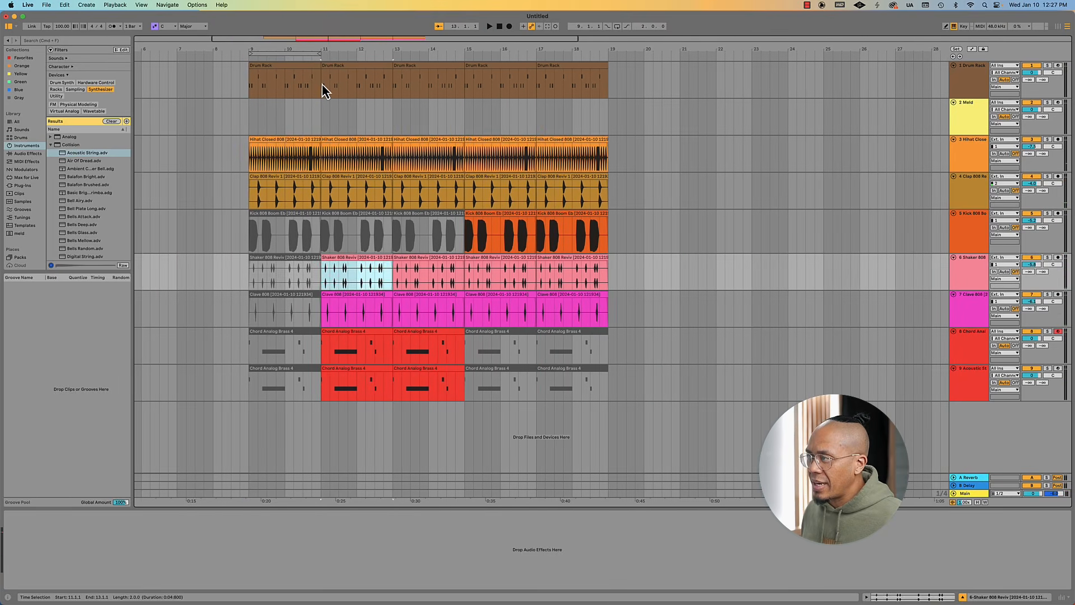
Duplicate the clips of all tracks from bars 11 to 18 into bars 19 to 26
left_click_drag(322, 85, 606, 418)
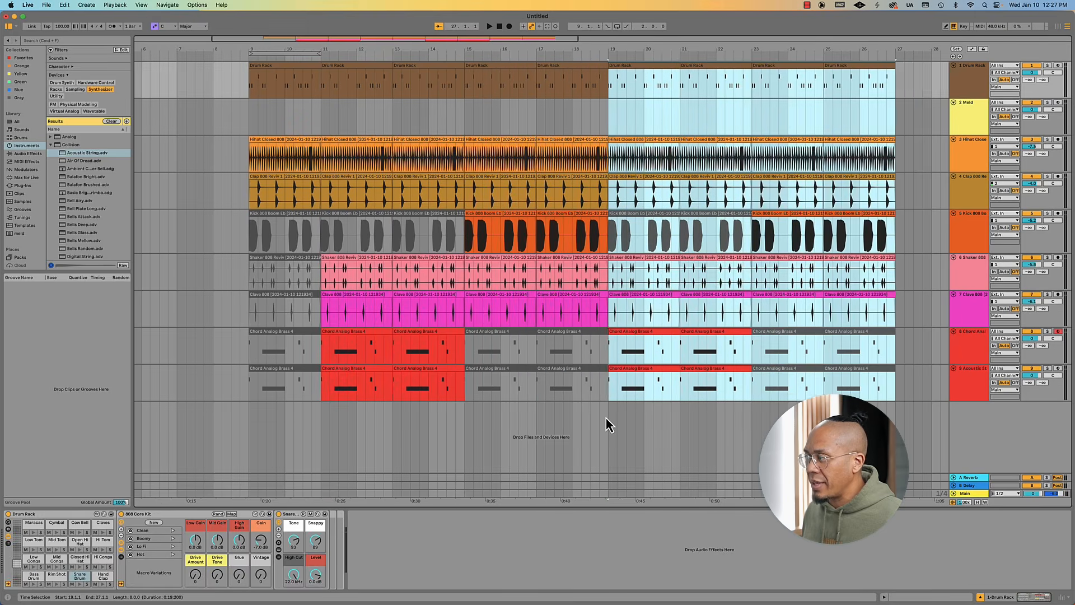
key("ctrl+d")
left_click(489, 391)
scroll(489, 391, "right", 3)
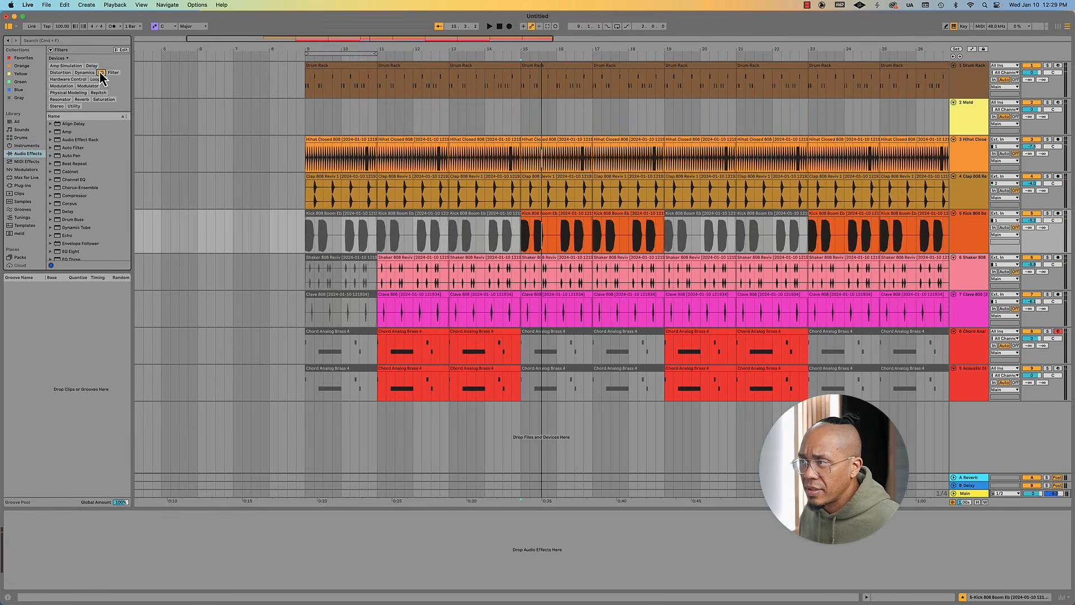
Filter the audio effects by EQ, add EQ Eight to the kick track, and play the track soloed
left_click(101, 72)
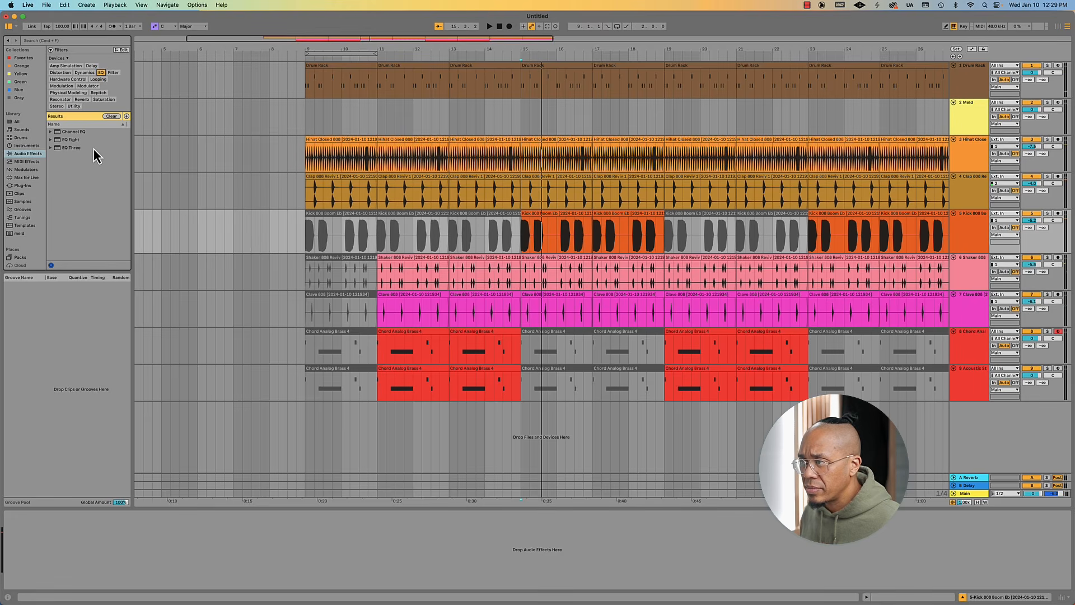
left_click_drag(68, 140, 376, 224)
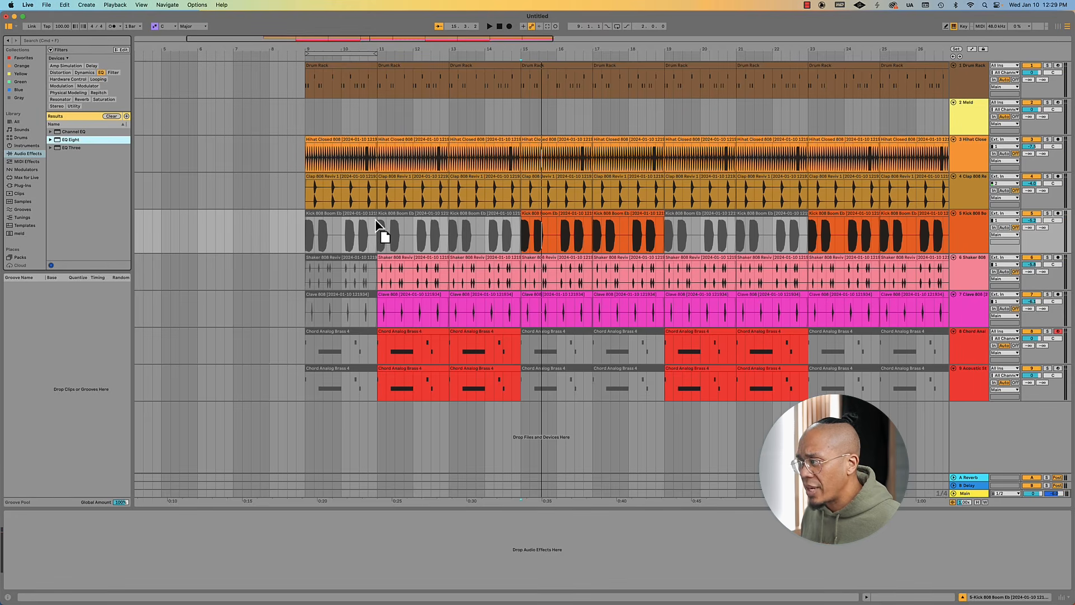
left_click_drag(514, 244, 515, 245)
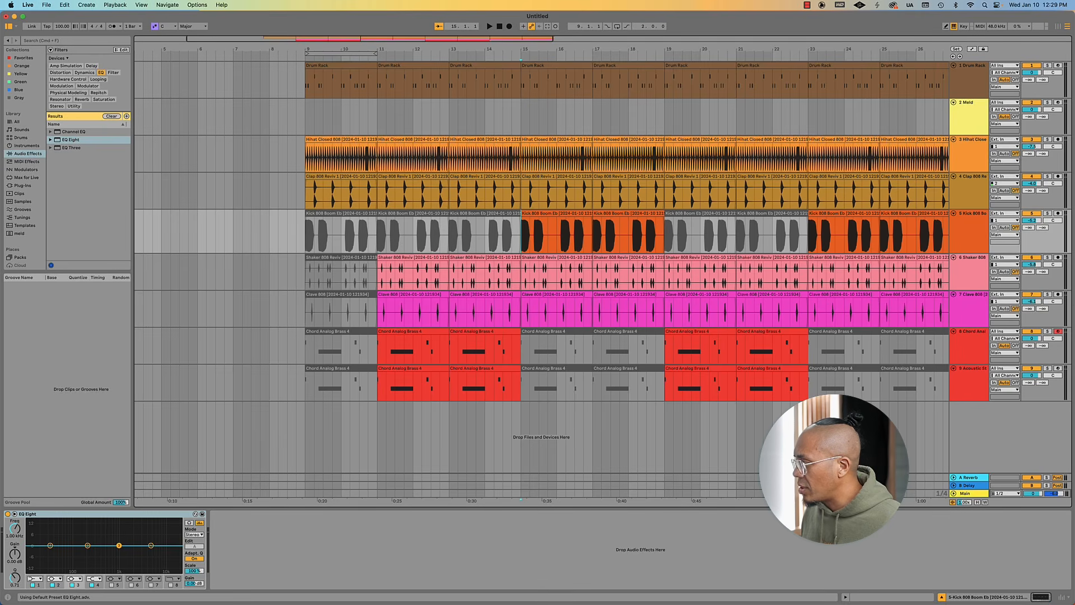
left_click(1047, 213)
key("space")
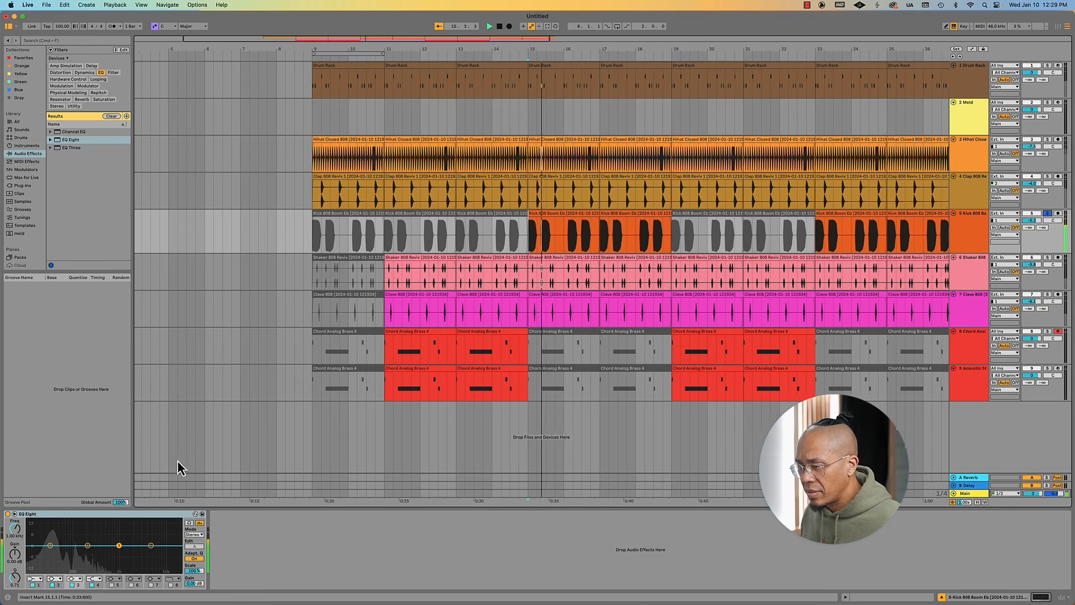
Make EQ Eight band 1 a low cut at about 16.7 Hz and boost band 3 by about 4.09 dB at 1.07 kHz
key("space")
left_click(35, 579)
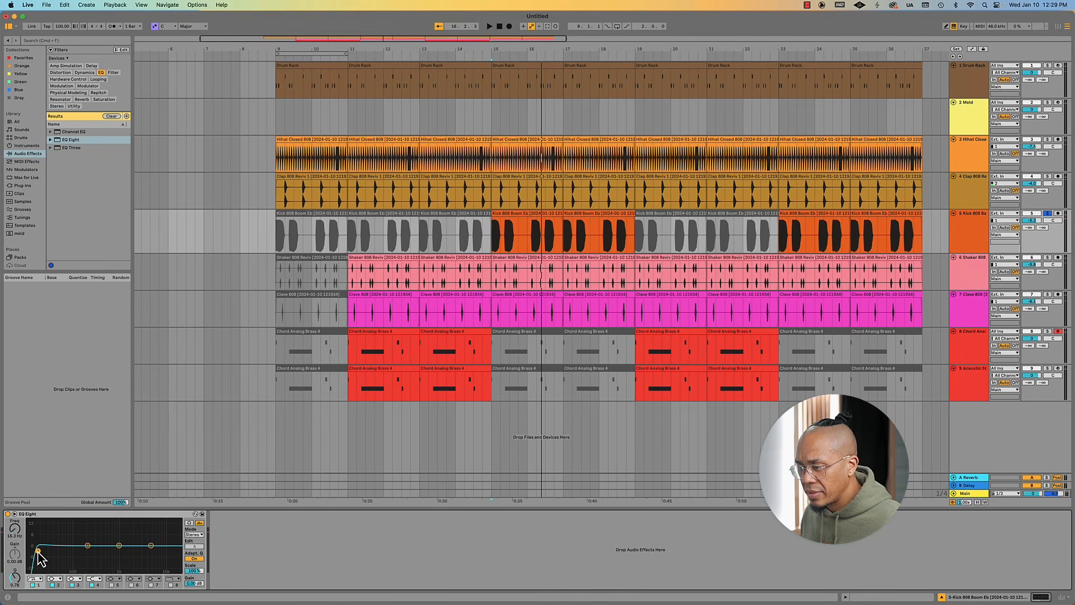
key("space")
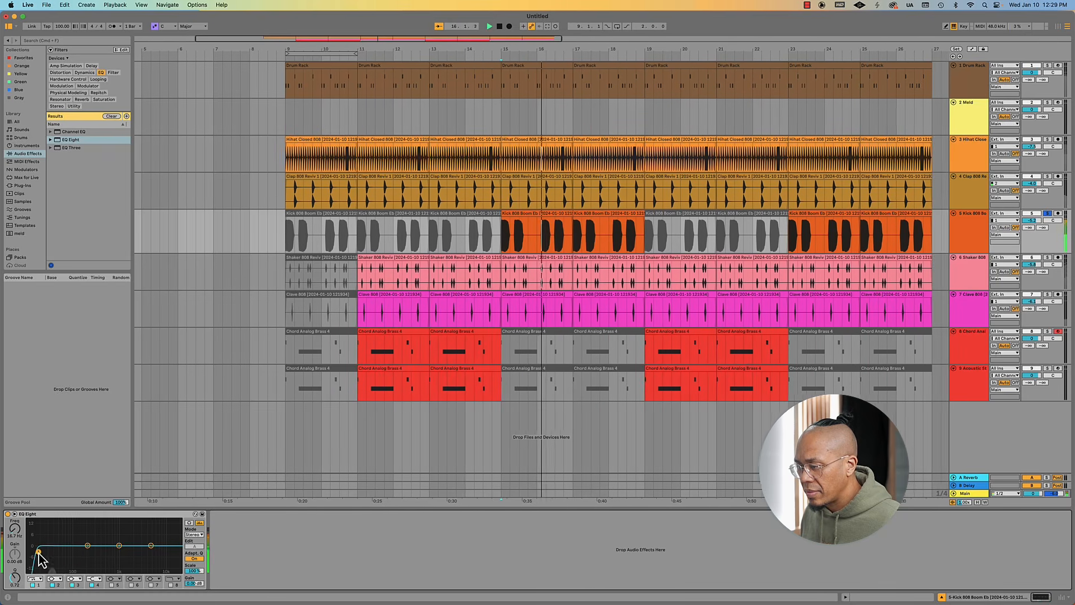
left_click_drag(119, 545, 121, 539)
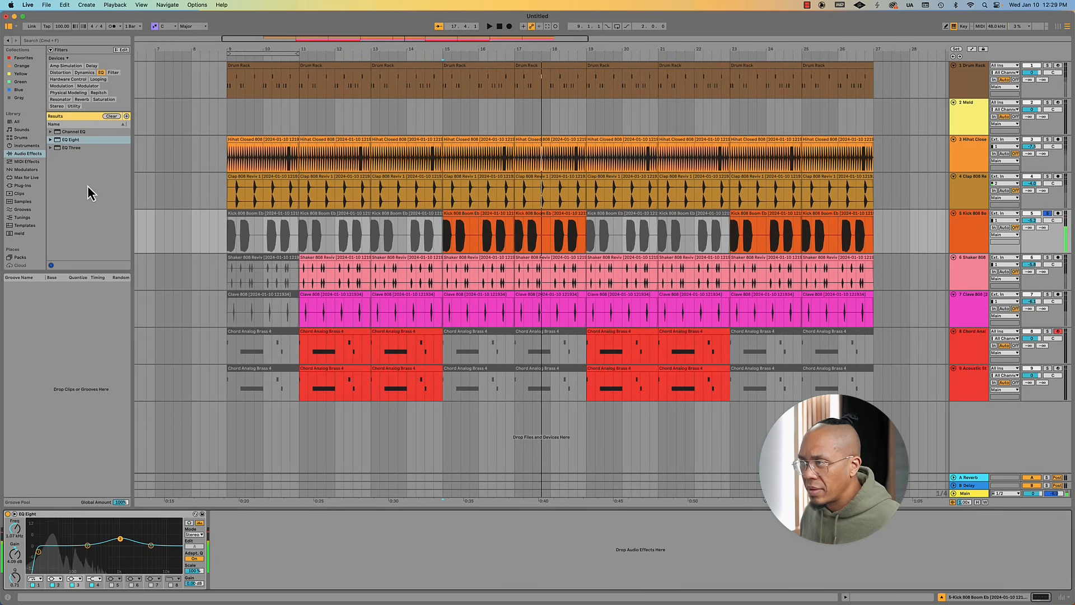
Add a Glue Compressor after the kick's EQ Eight, with the threshold at about -9.21 dB and makeup at about 4.76 dB
left_click(84, 72)
left_click_drag(69, 155, 255, 561)
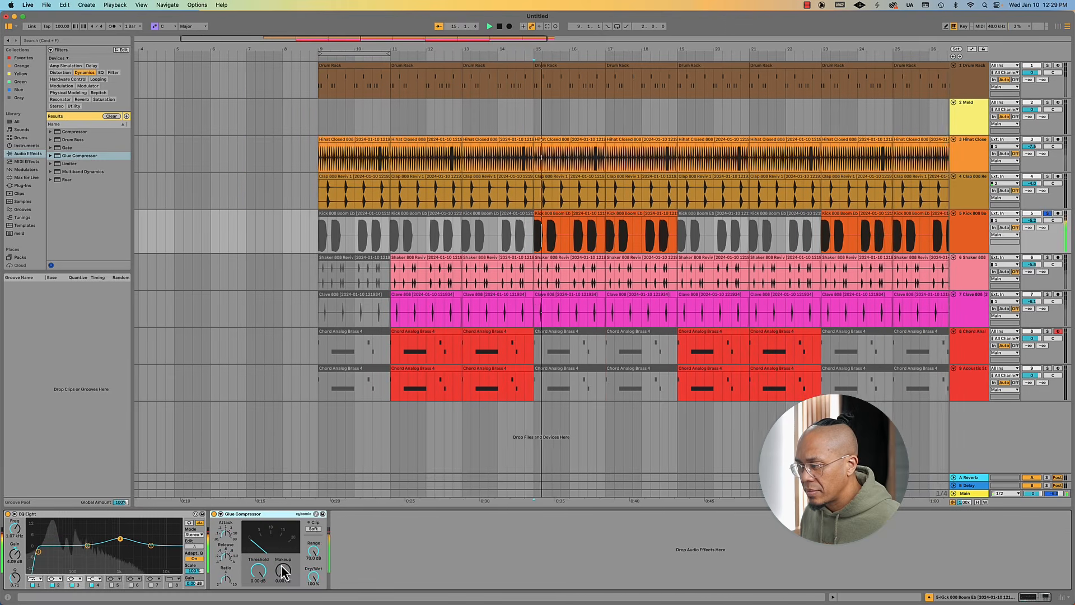
left_click_drag(258, 570, 286, 579)
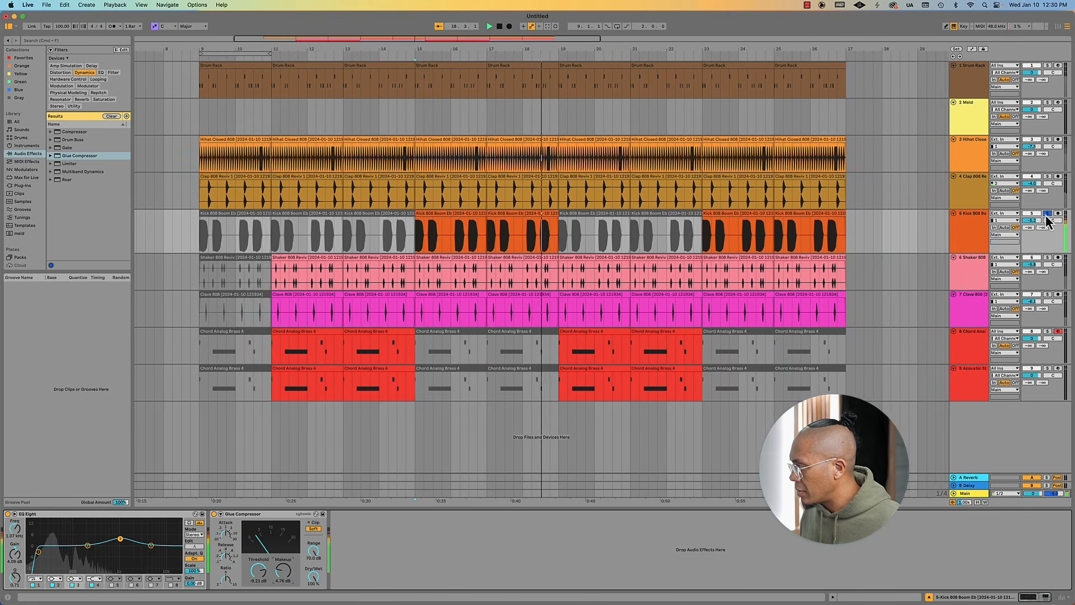
key("space")
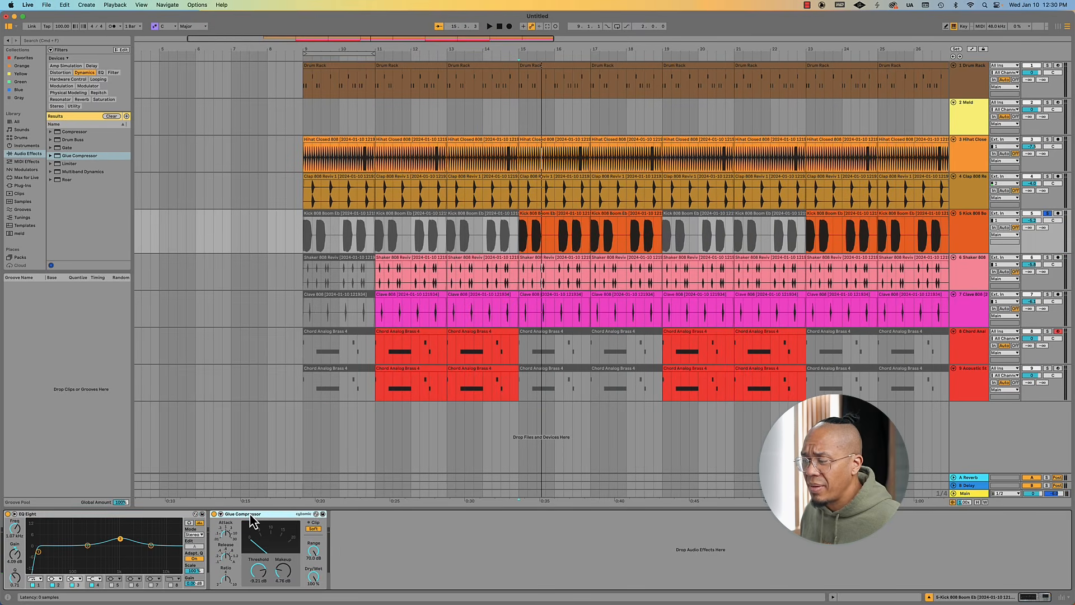
Toggle the kick track's EQ Eight and Glue Compressor off and on to compare the sound with and without them
left_click(147, 522)
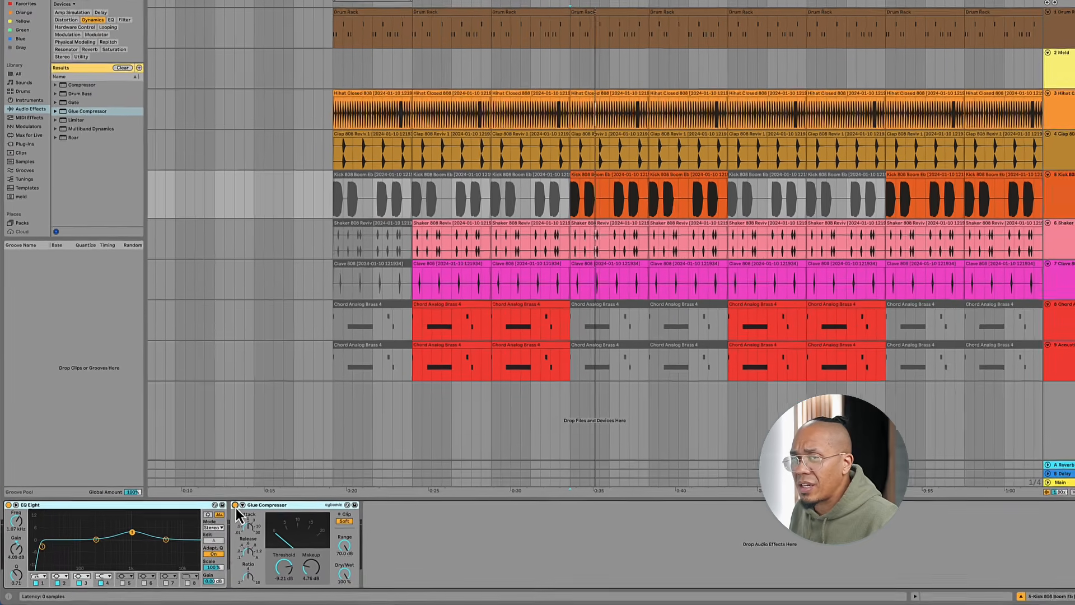
left_click(215, 515)
left_click(214, 514)
left_click(215, 515)
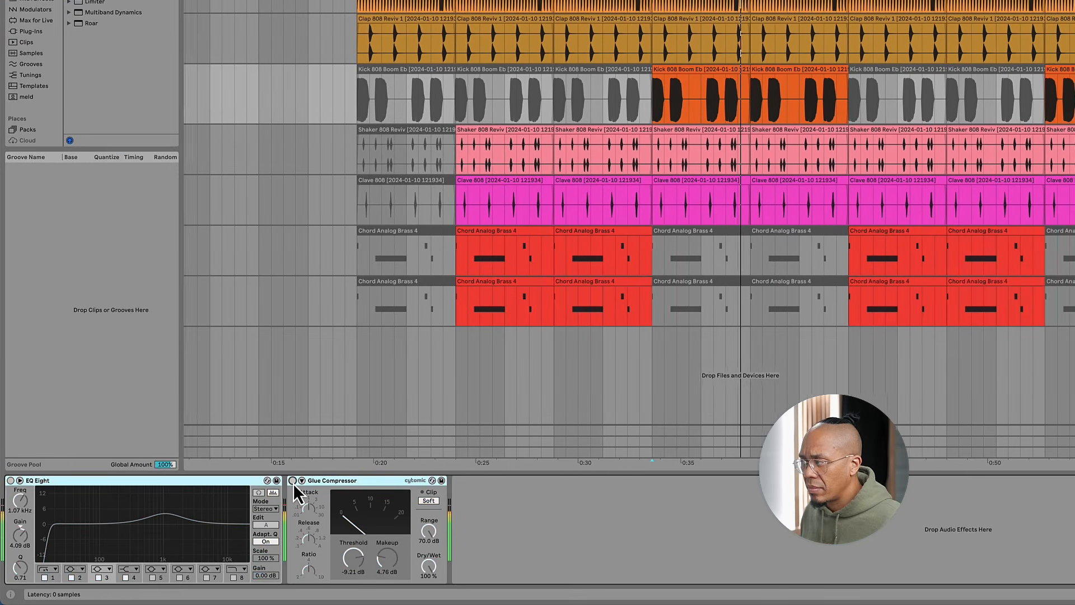
left_click(293, 481)
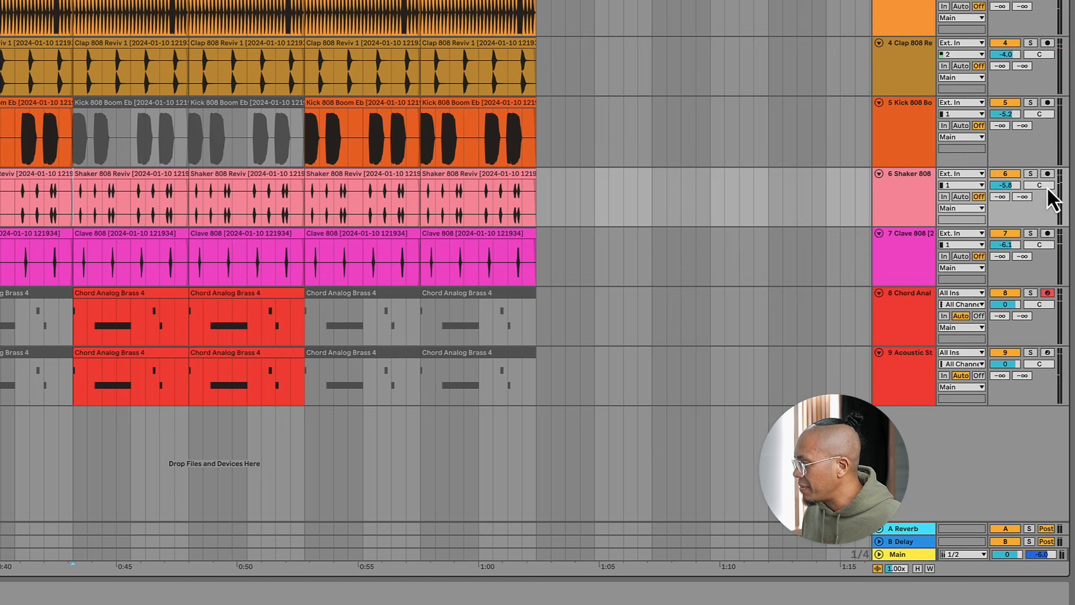
Pan the shaker track right and the clave track to 35L, and lower both tracks' volumes slightly during playback
left_click_drag(1045, 185, 1045, 166)
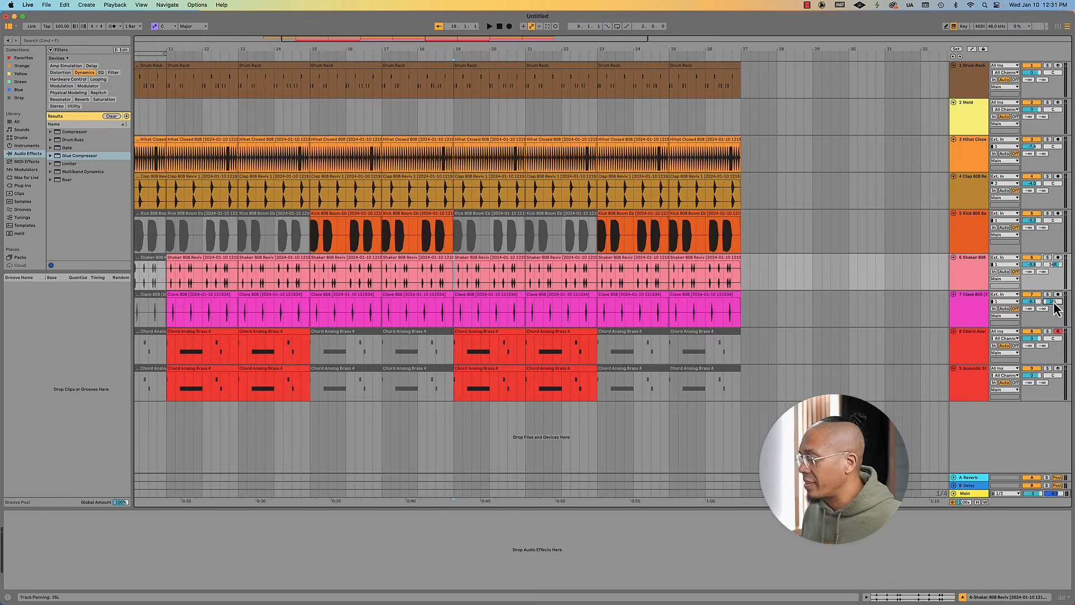
key("space")
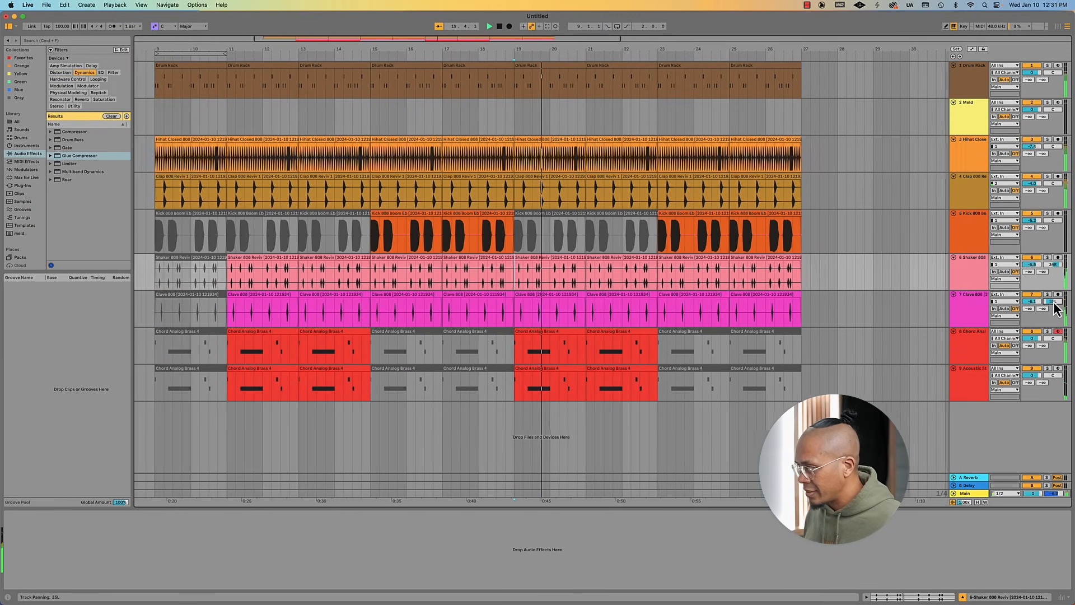
left_click_drag(1044, 260, 1034, 264)
left_click_drag(1033, 302, 1034, 306)
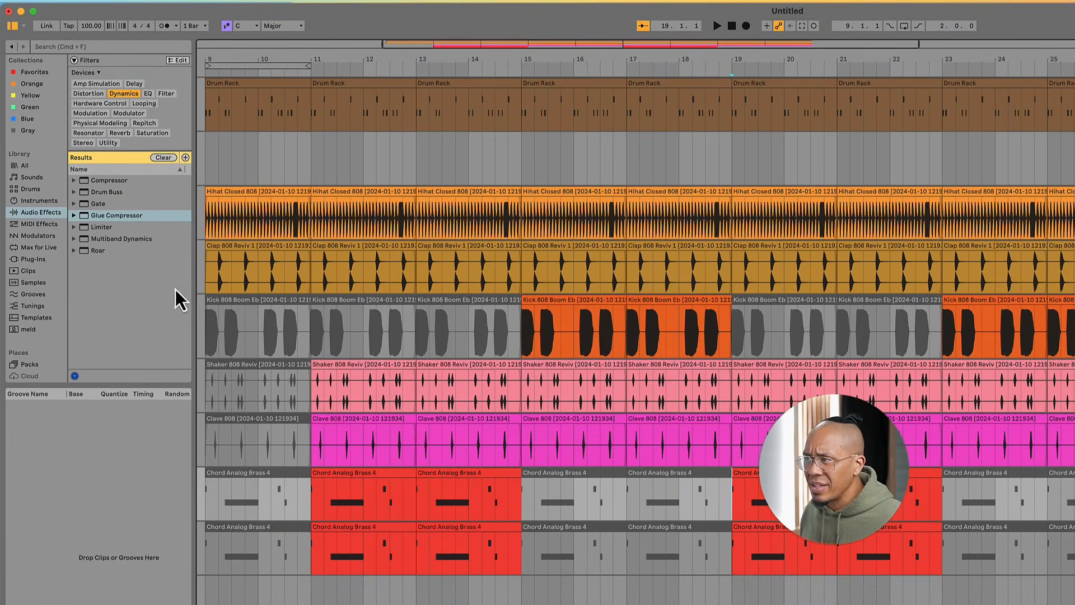
Add the Phaser-Flanger modulation effect to the brass track and raise its feedback while playing from bar 11
left_click(132, 94)
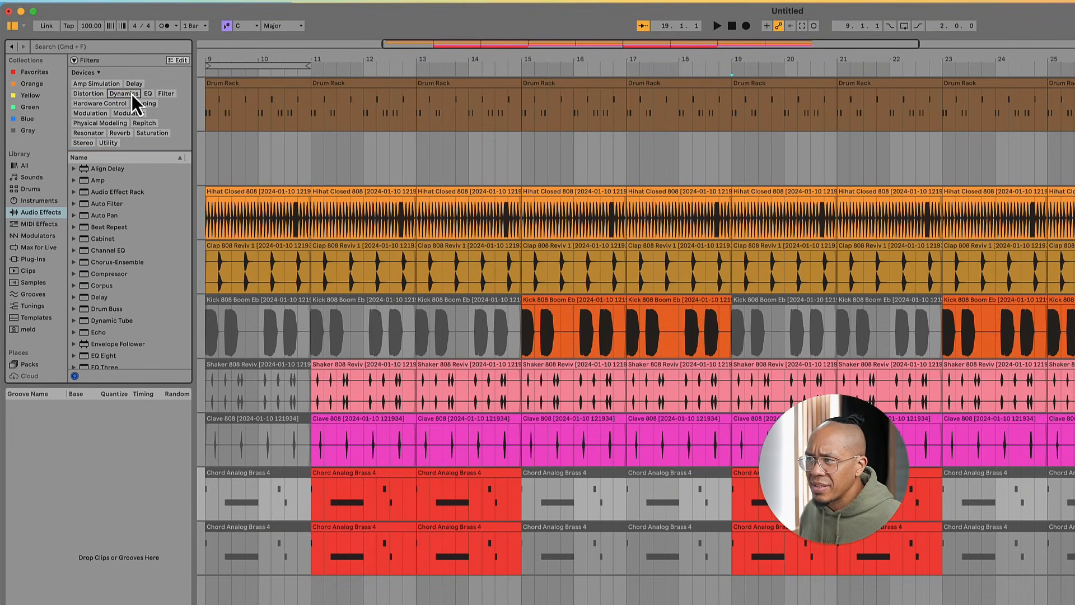
left_click(89, 114)
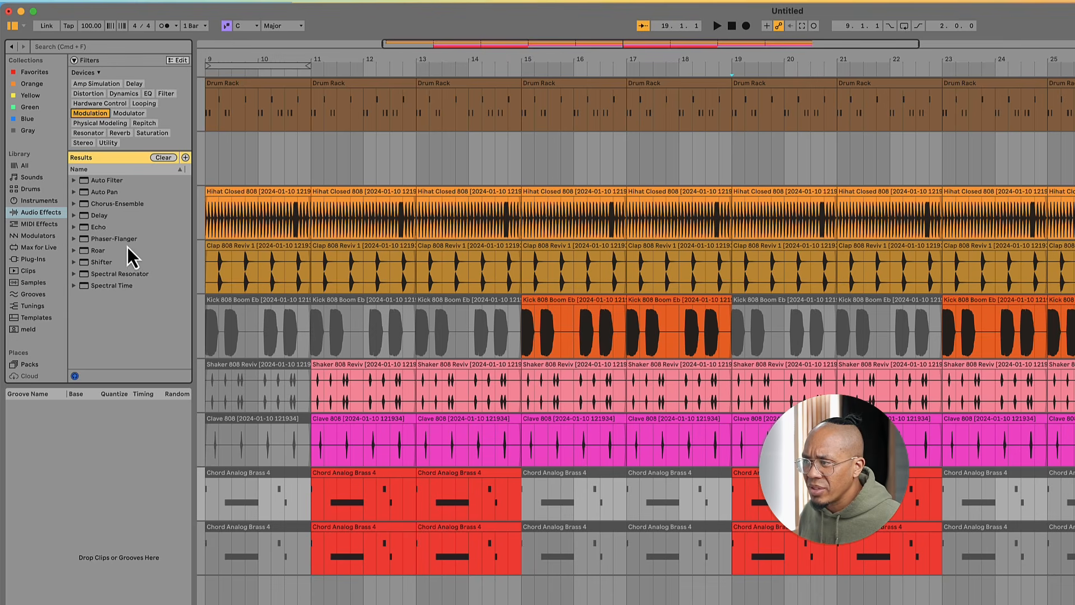
left_click_drag(116, 242, 369, 505)
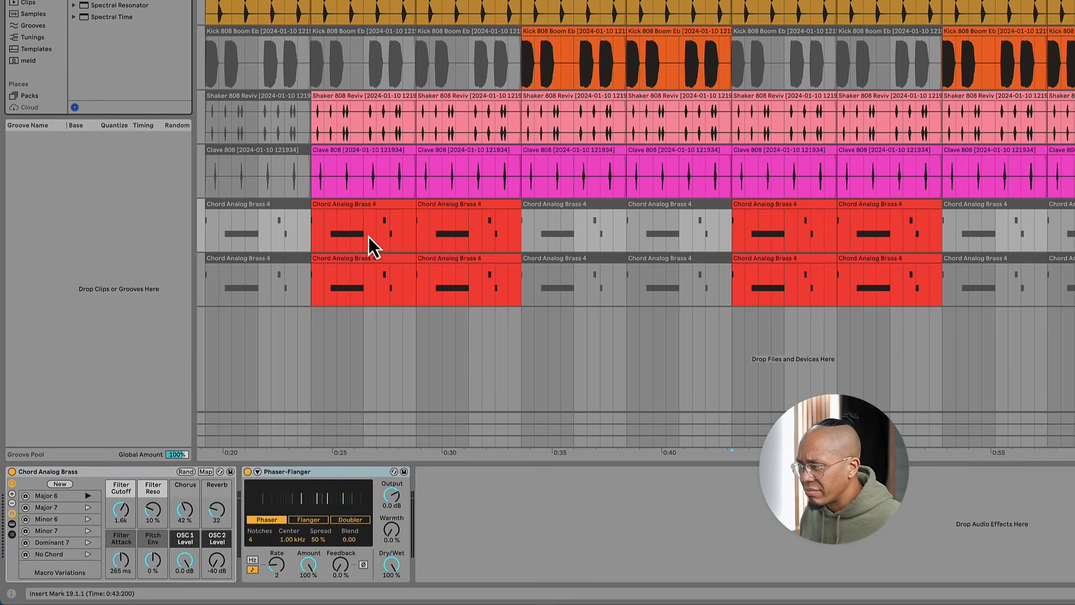
left_click(329, 233)
key("space")
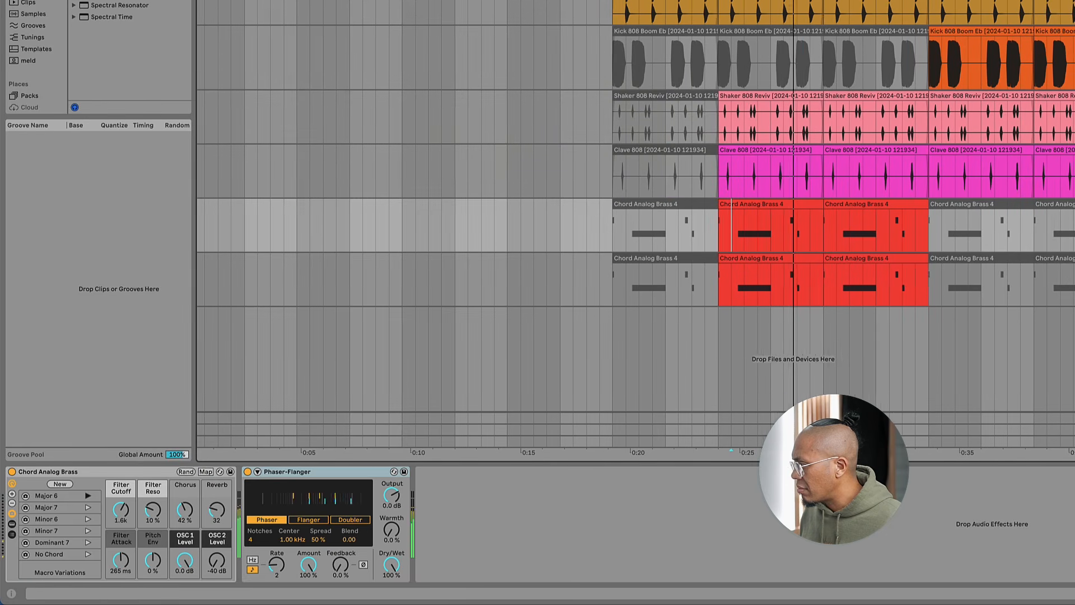
mouse_move(338, 566)
left_mouse_down()
mouse_move(338, 549)
mouse_move(338, 561)
left_mouse_up()
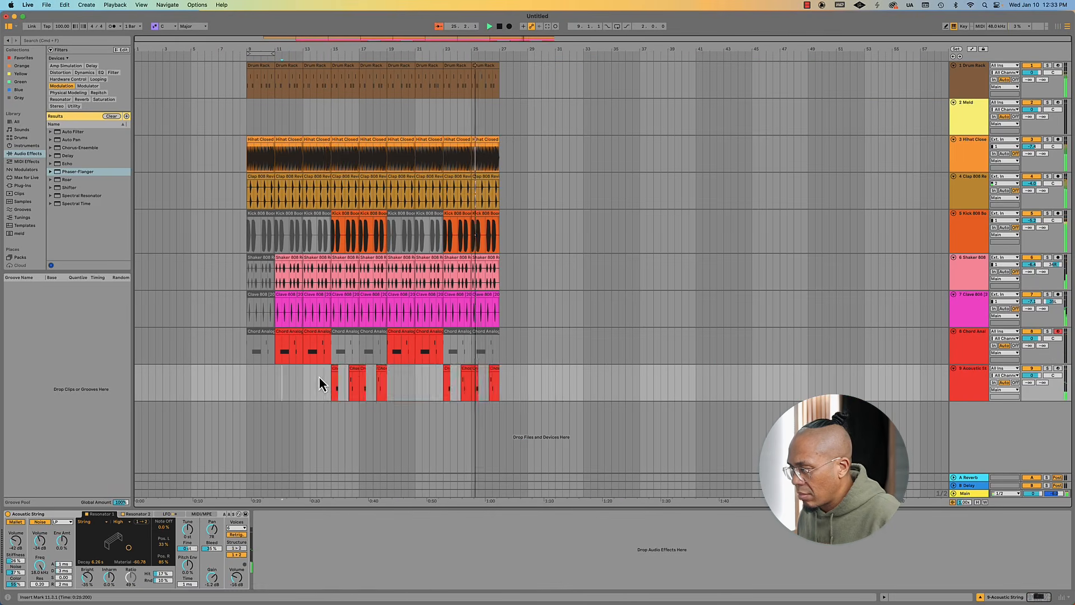
Delete all remaining acoustic string clips and remove the acoustic string track
left_click_drag(319, 378, 572, 390)
key("Delete")
key("space")
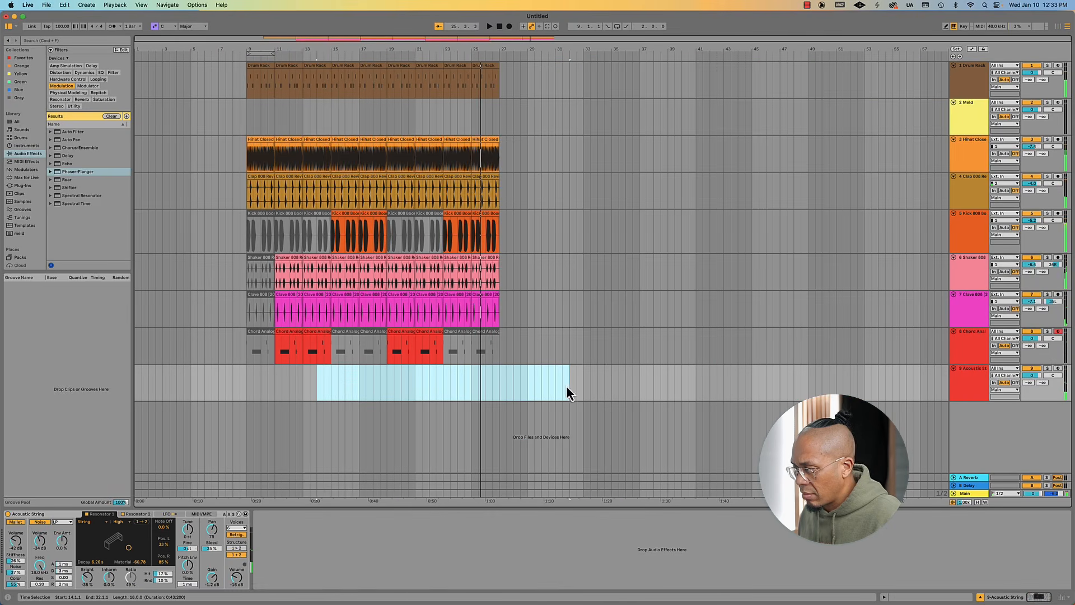
left_click(265, 381)
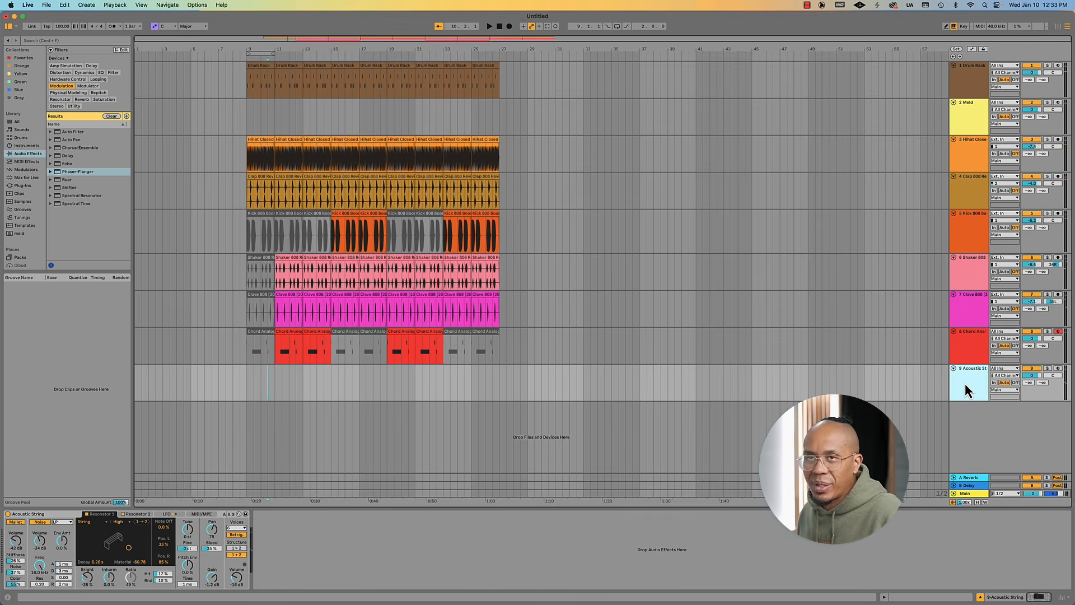
key("Delete")
Add an Auto Filter after the brass track's Phaser-Flanger, switch it to high-pass and adjust its cutoff frequency during playback
left_click_drag(73, 132, 311, 579)
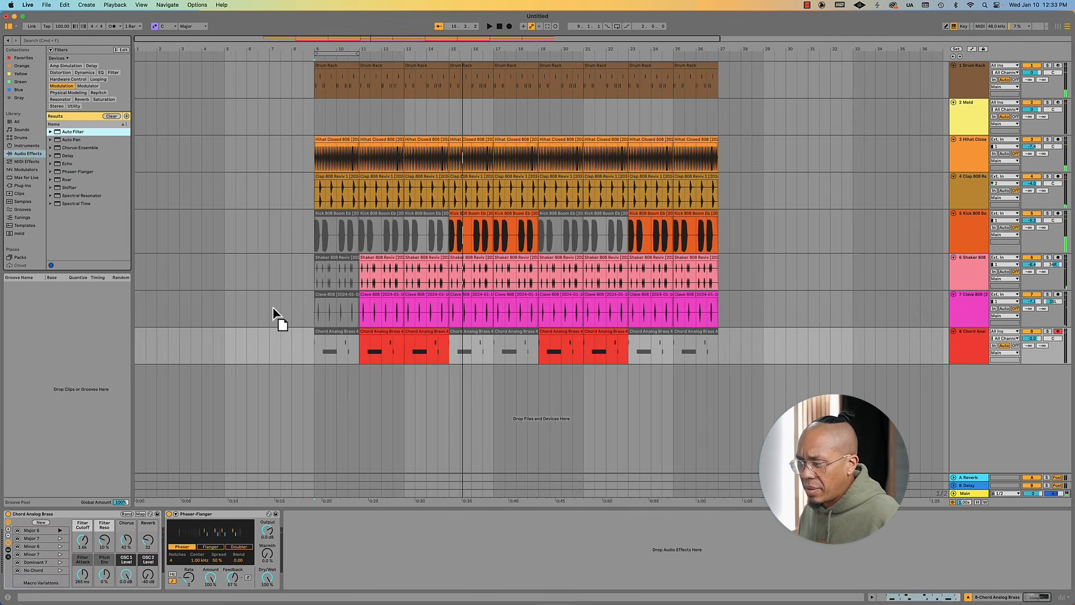
key("space")
left_click(322, 568)
left_click_drag(384, 558, 348, 560)
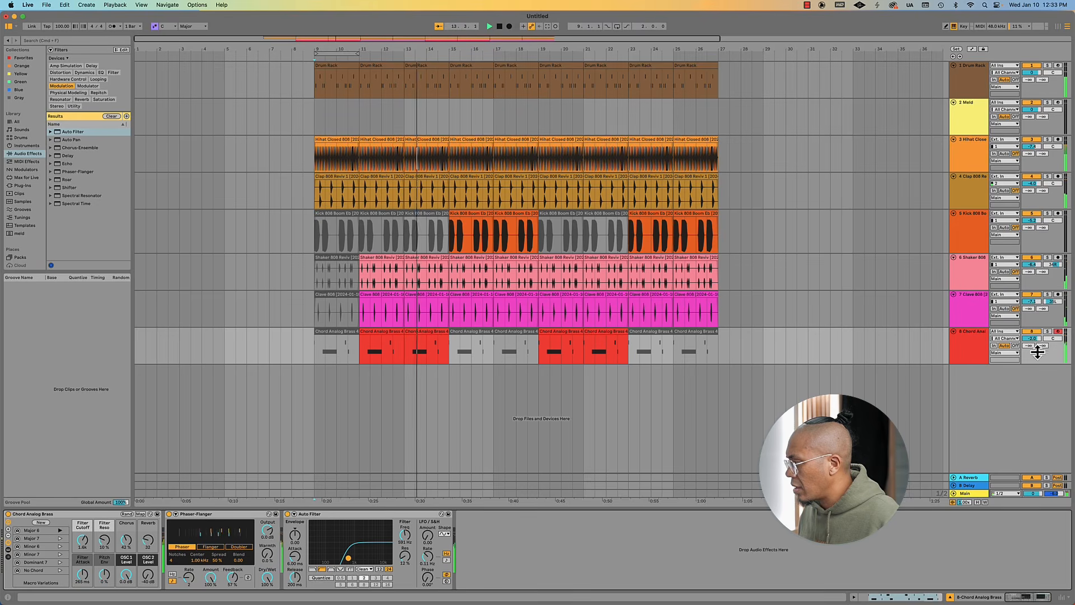
Raise the brass track's Reverb send to about -17 dB and adjust its Delay send while playing from bar 11
left_click_drag(1030, 345, 1030, 330)
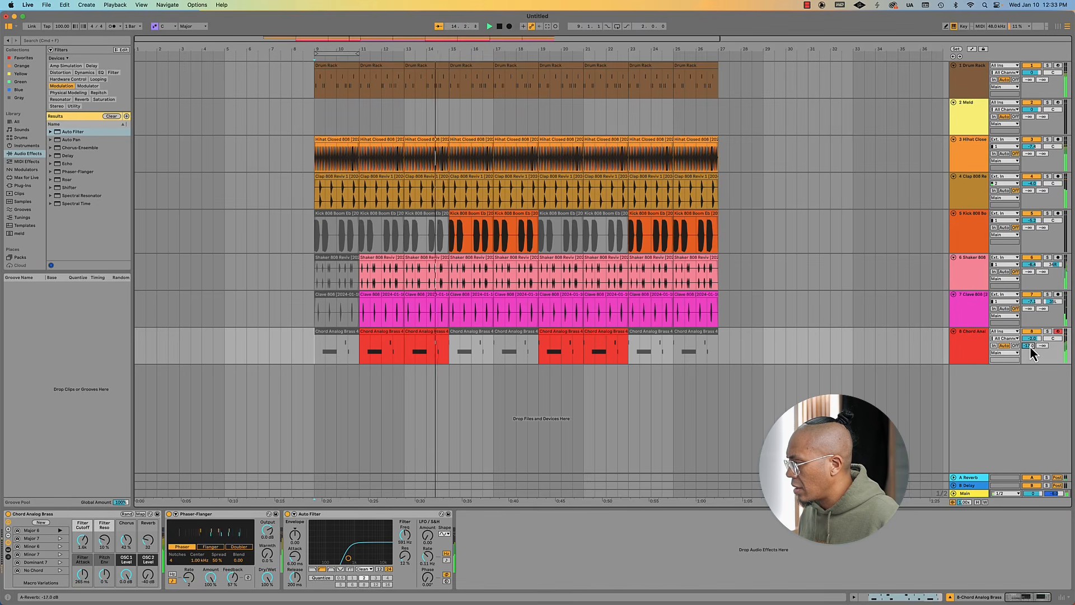
left_click(360, 351)
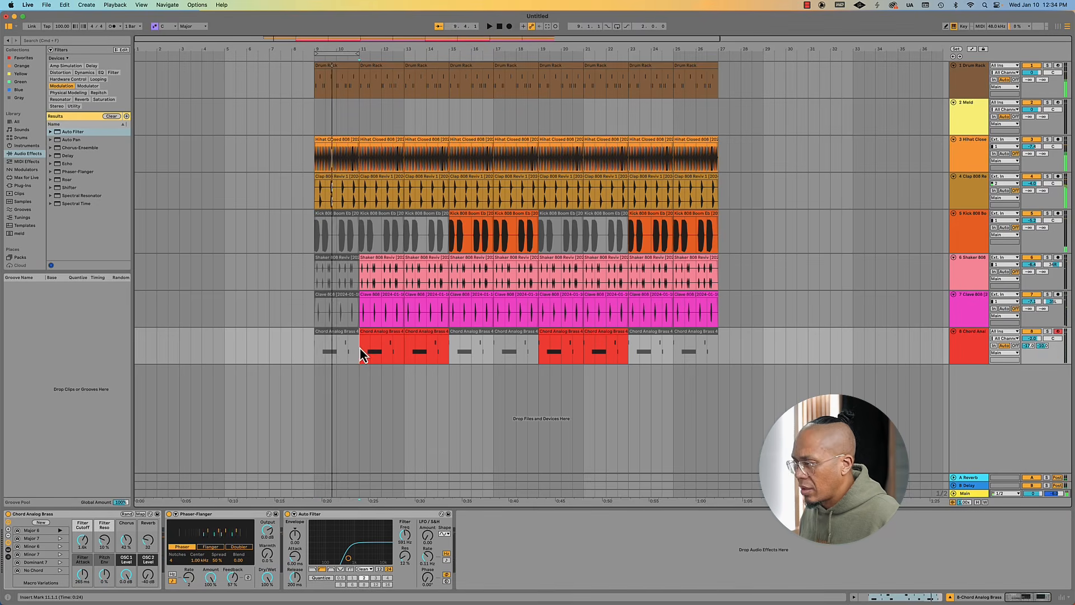
key("space")
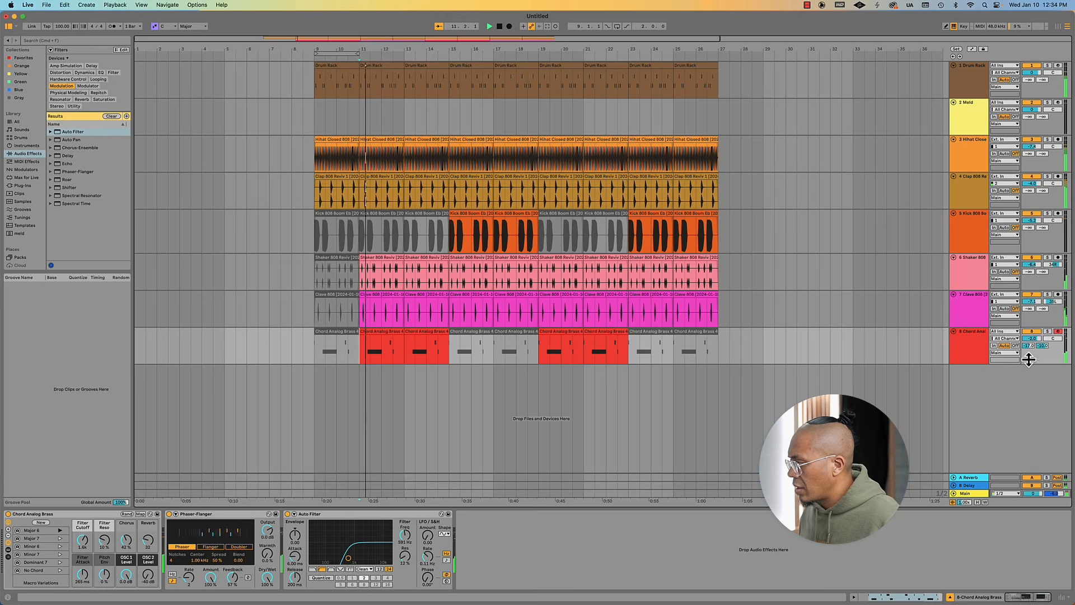
mouse_move(1042, 346)
left_mouse_down()
mouse_move(1045, 364)
mouse_move(1043, 347)
left_mouse_up()
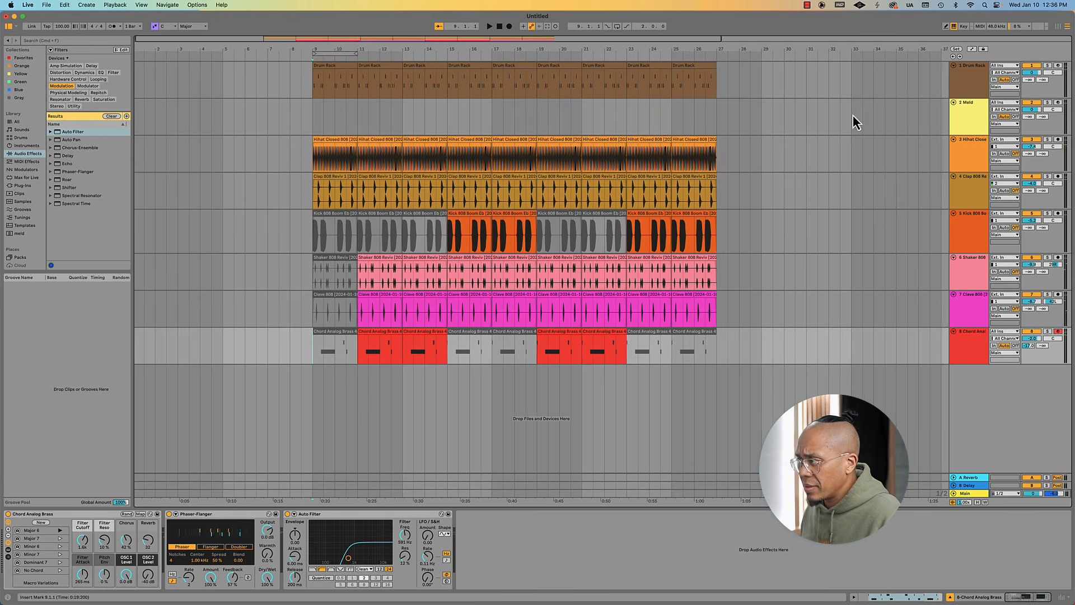
Delete the empty Meld track and all deactivated clips from the kick, shaker, clave and brass tracks
left_click(968, 111)
key("Delete")
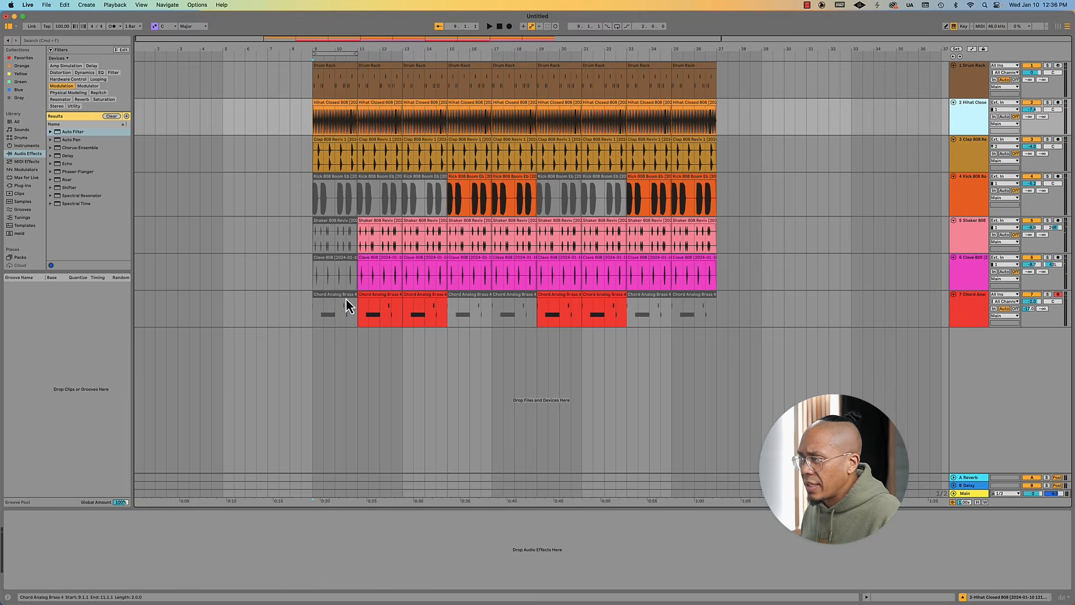
scroll(339, 223, "right", 1)
left_click(331, 177)
key("Delete")
left_click(370, 177)
key("Delete")
left_click(416, 177)
key("Delete")
left_click(560, 177)
key("Delete")
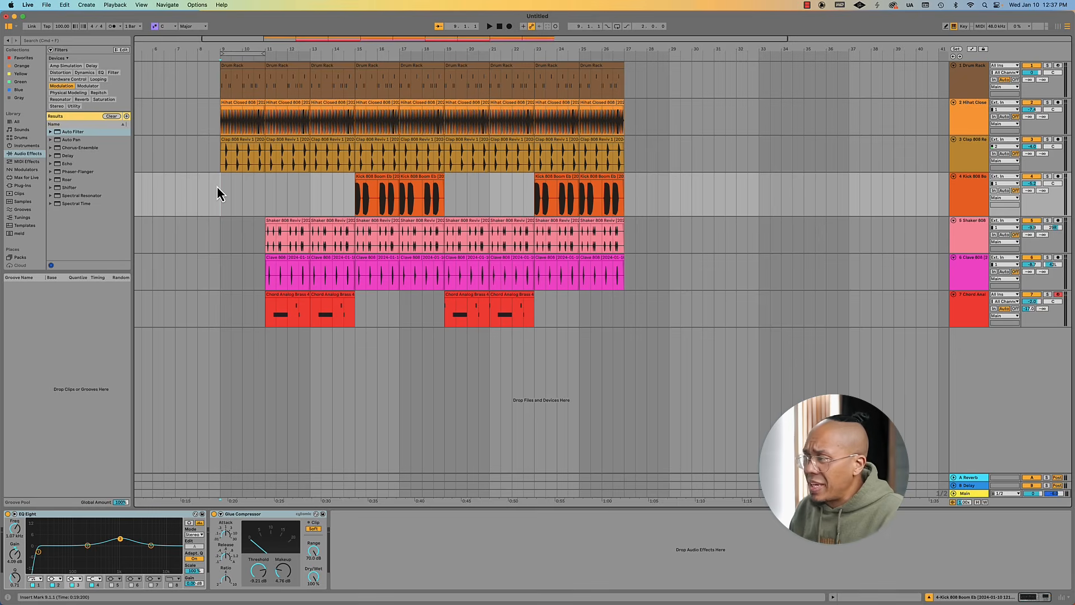
Group all seven tracks, from the Drum Rack down to the chord brass, into one group track
left_click(970, 66)
left_click(967, 309, "shift")
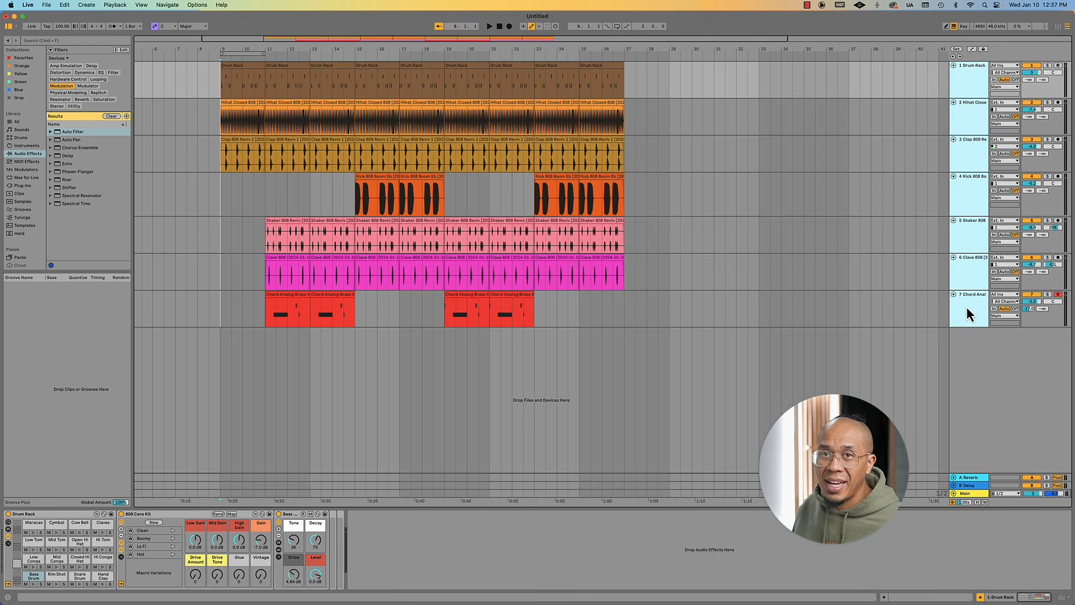
key("super+g")
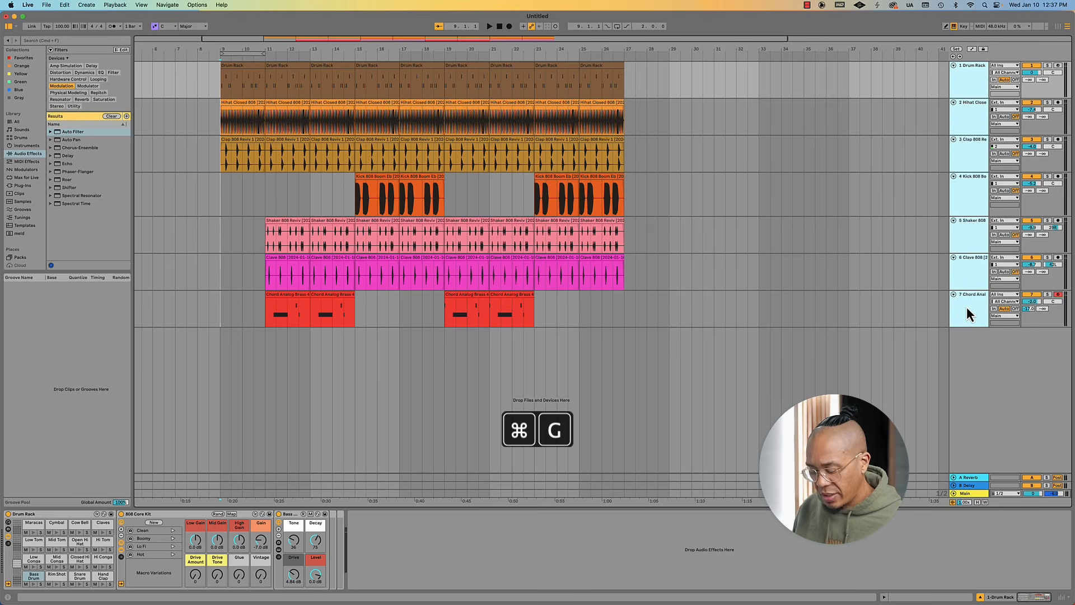
key("super+g")
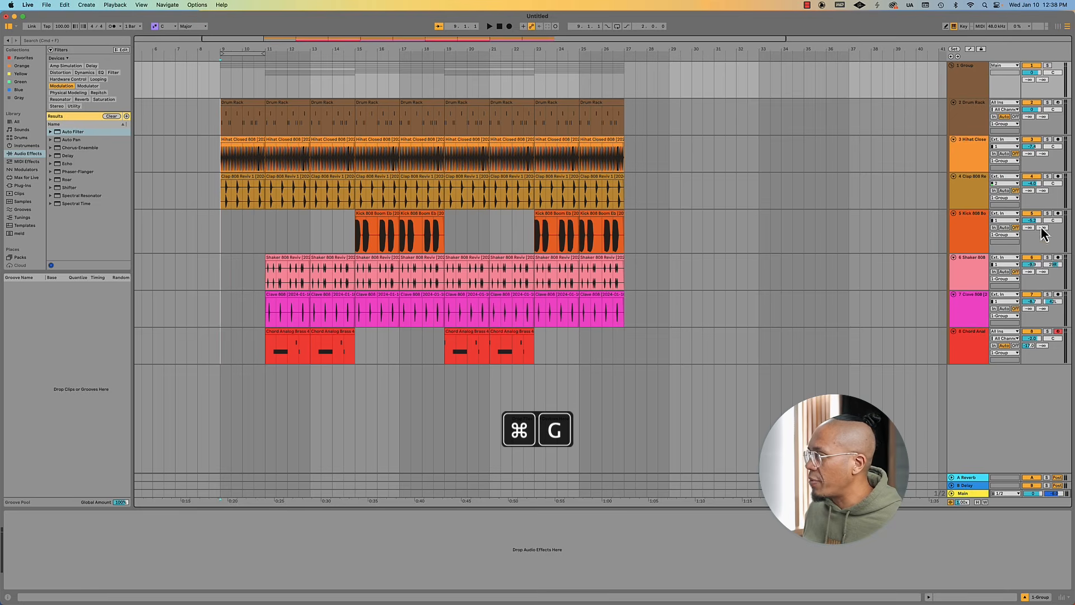
Rename the group track as BEAT FULL and fold it
left_click(970, 77)
key("super+r")
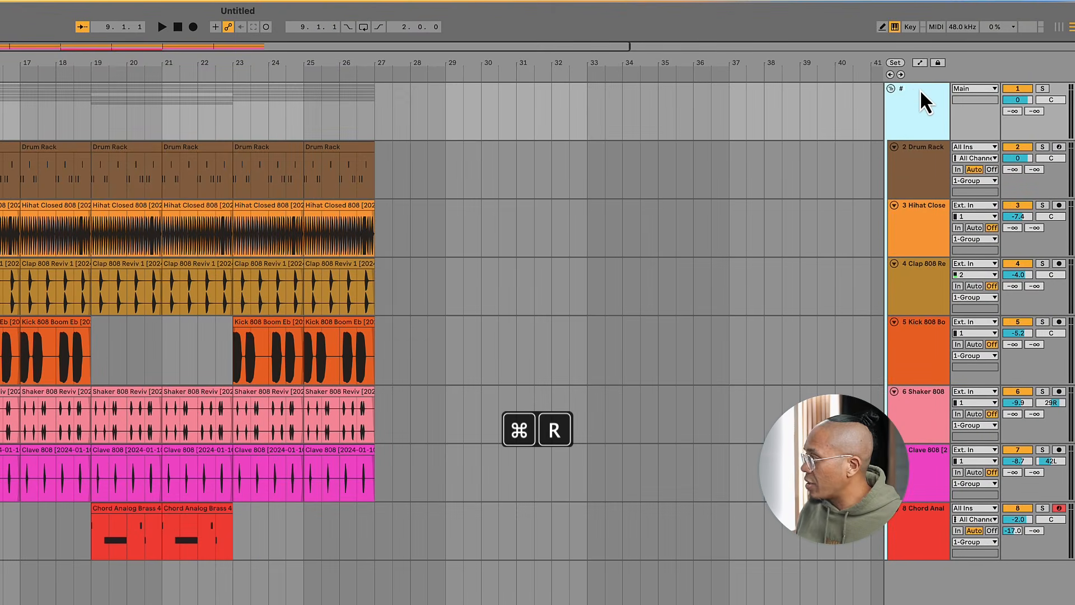
type("FULL")
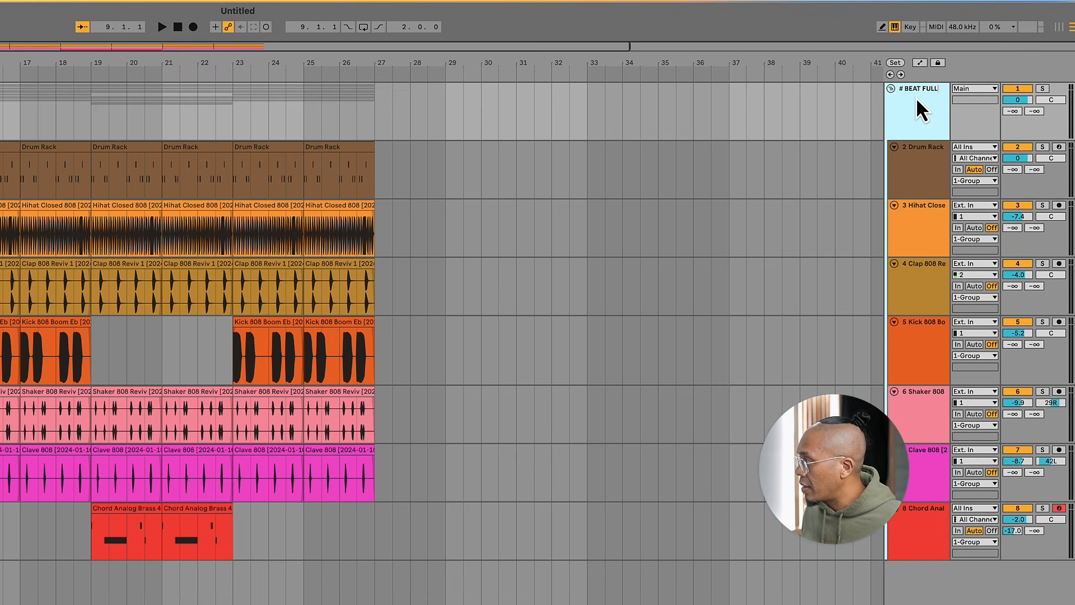
key("Return")
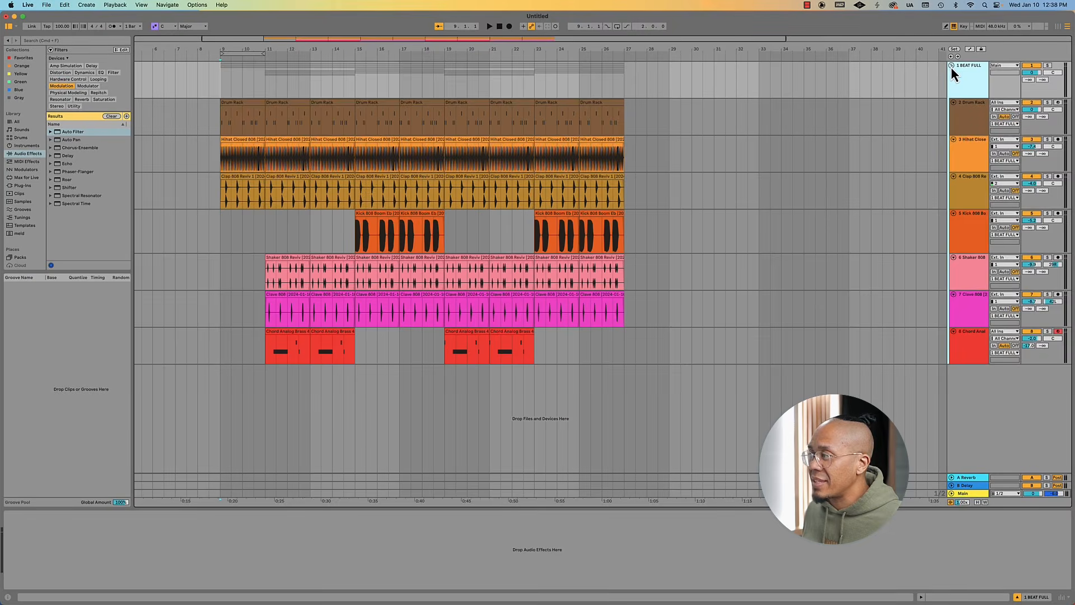
left_click(950, 66)
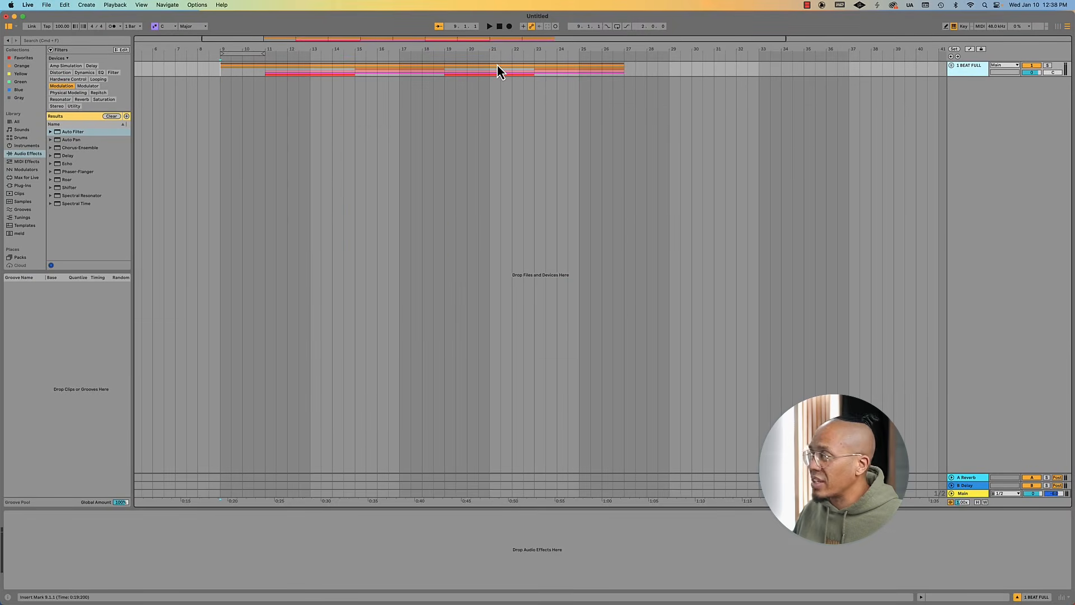
Add an audio track that takes its input from external channel 2, arm it and set its monitoring to In
key("super+t")
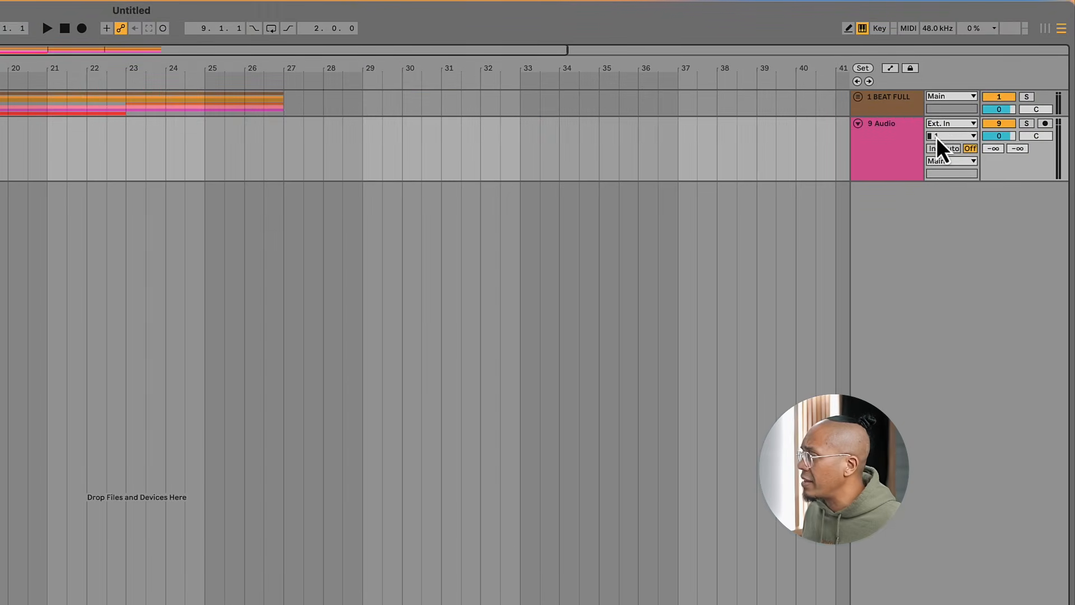
left_click(936, 136)
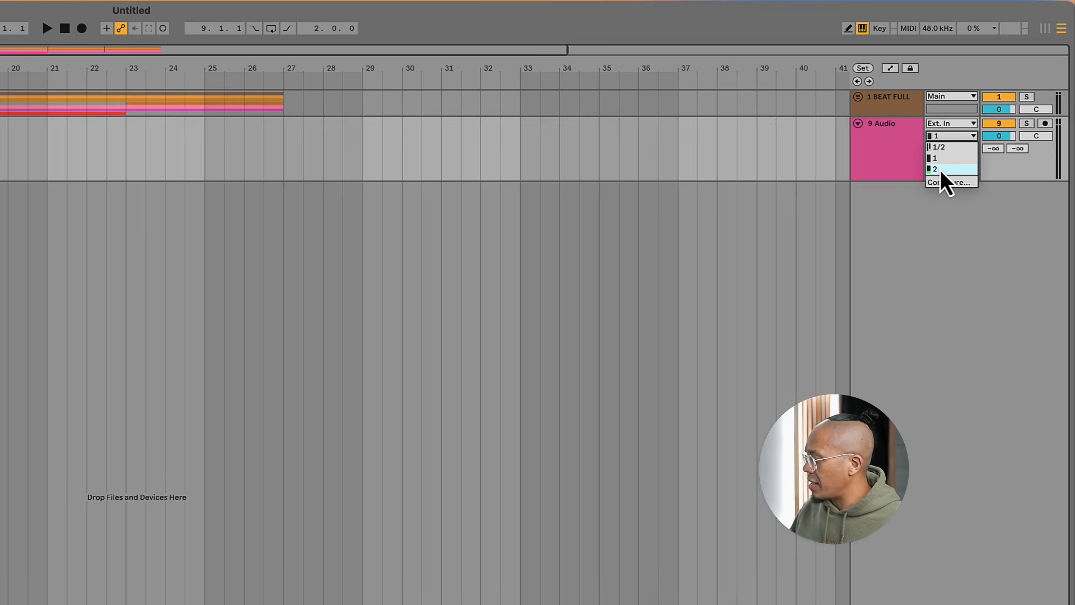
left_click(939, 170)
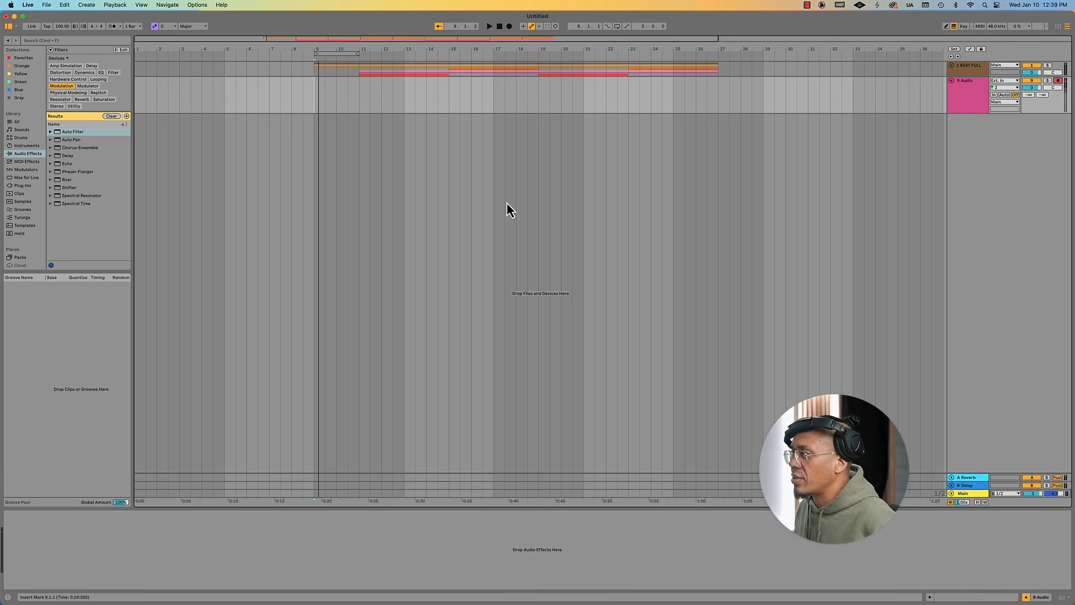
key("space")
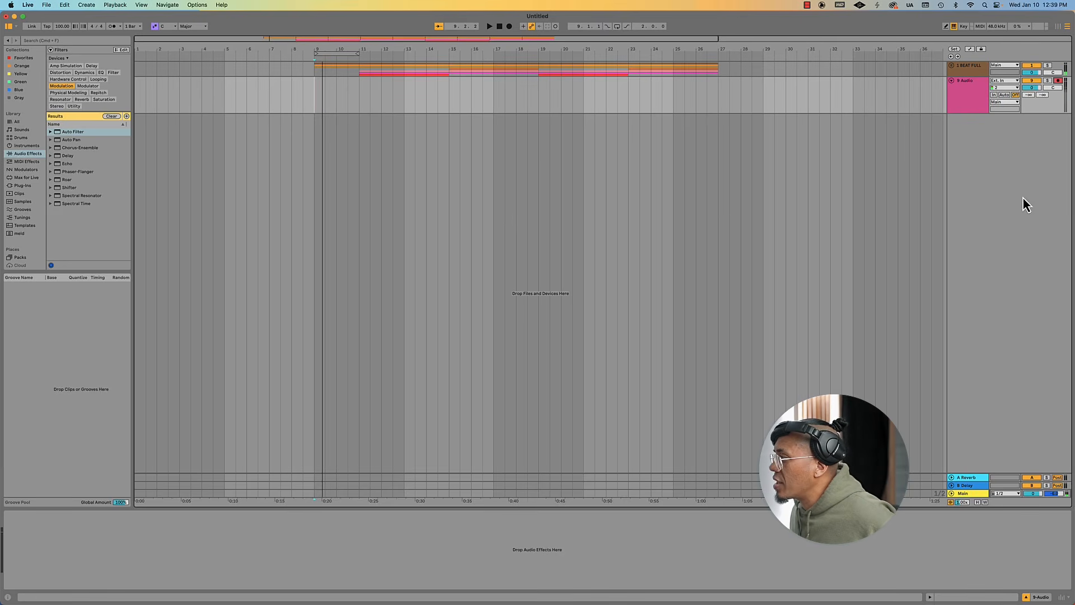
left_click(994, 94)
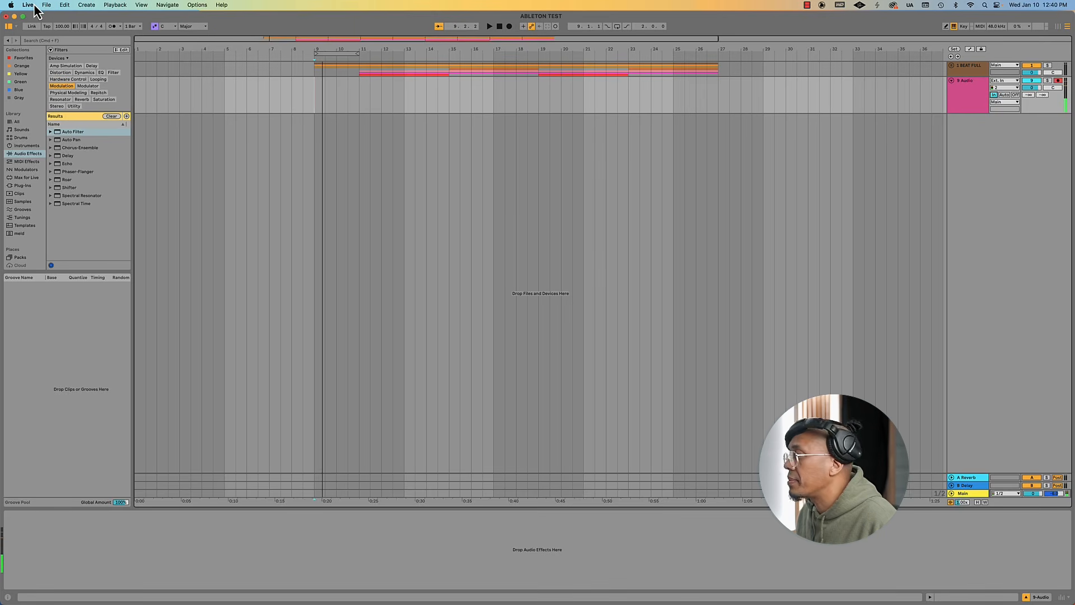
Set the audio buffer size to 32 samples in the preferences
left_click(28, 5)
left_click(35, 33)
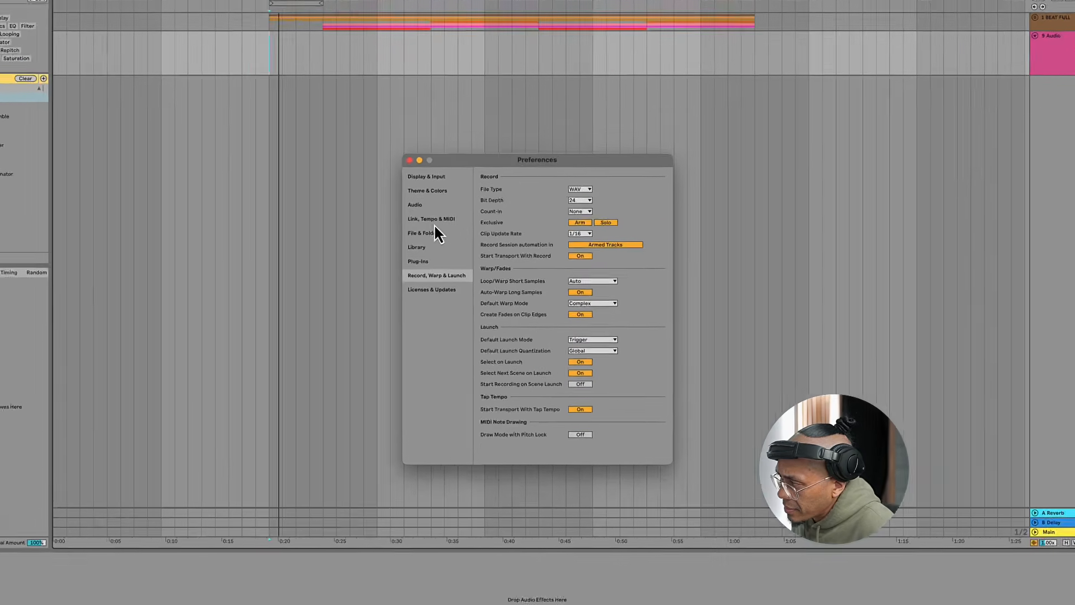
left_click(436, 220)
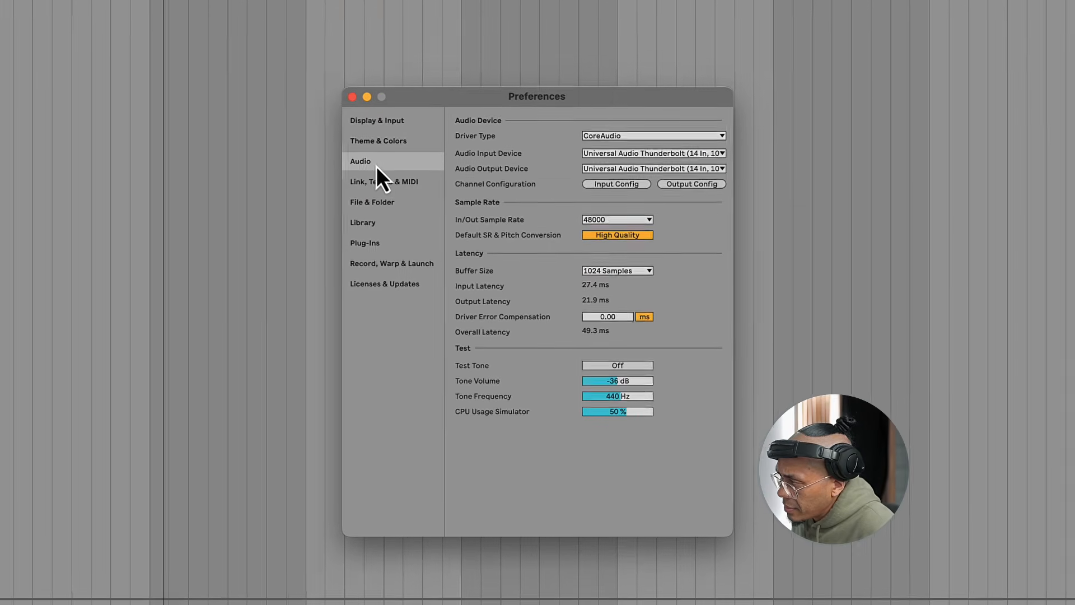
left_click(631, 273)
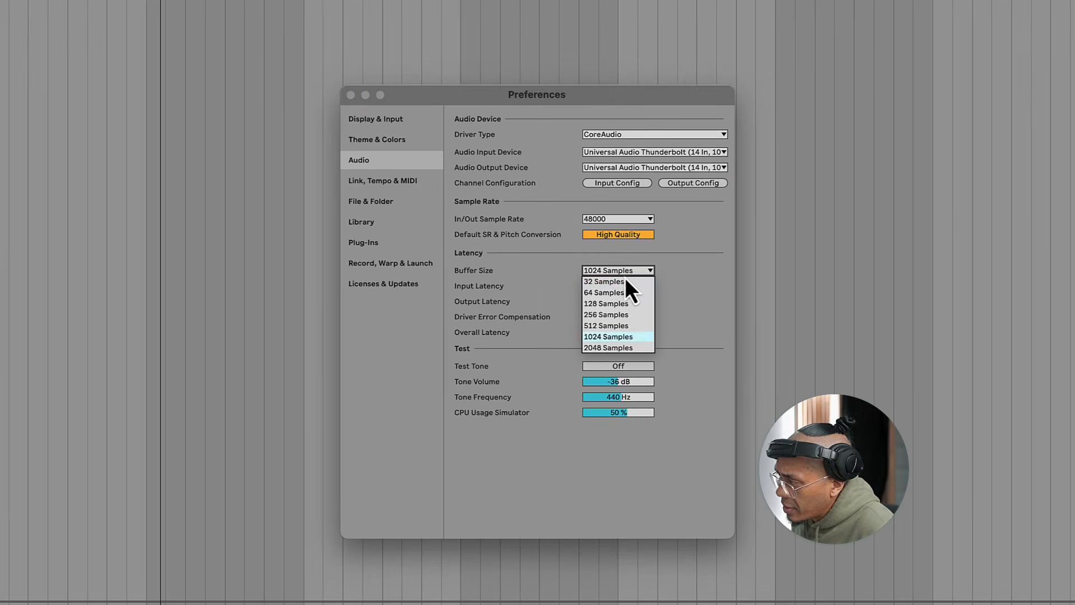
left_click(620, 285)
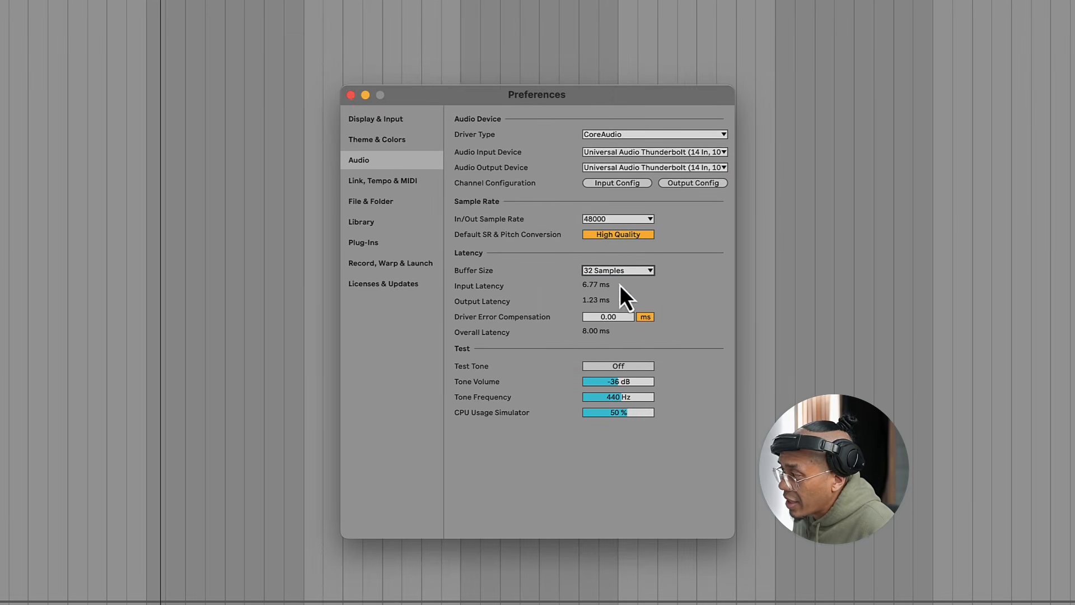
left_click(351, 95)
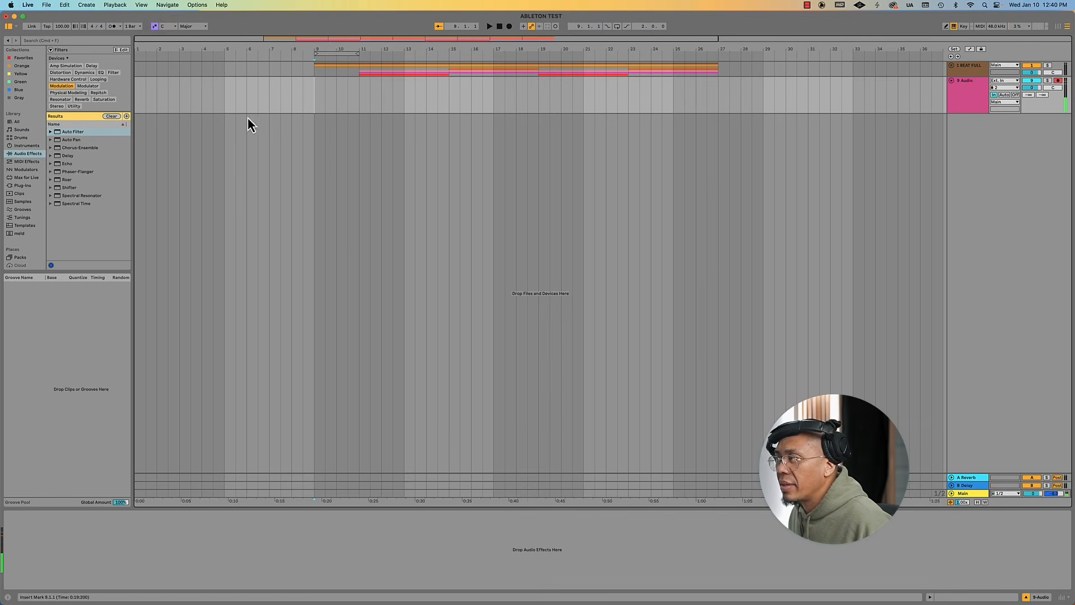
Enable Reduced Latency When Monitoring
left_click(168, 6)
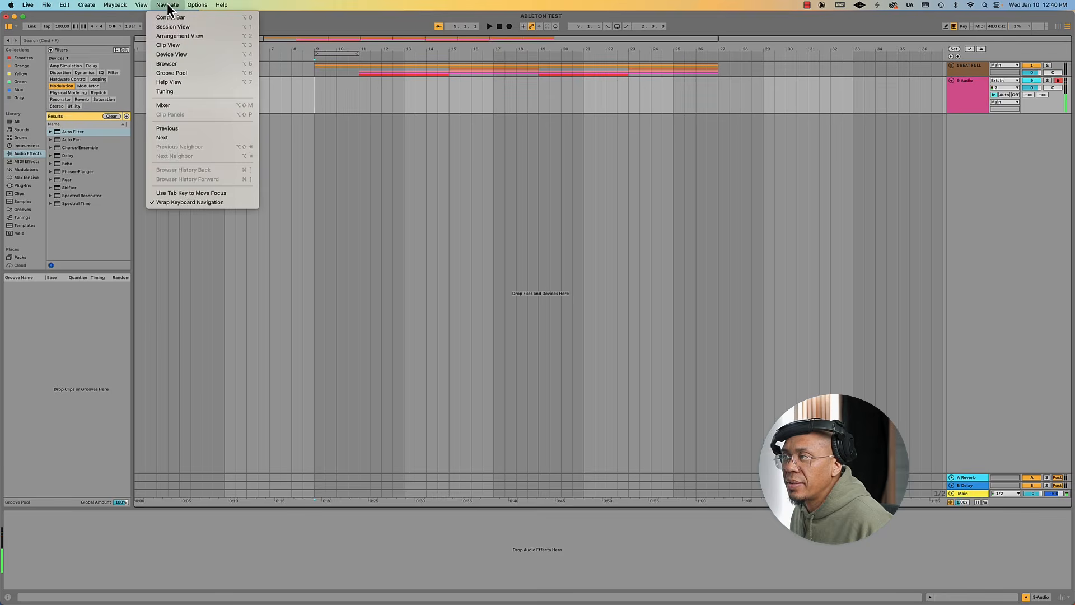
mouse_move(146, 6)
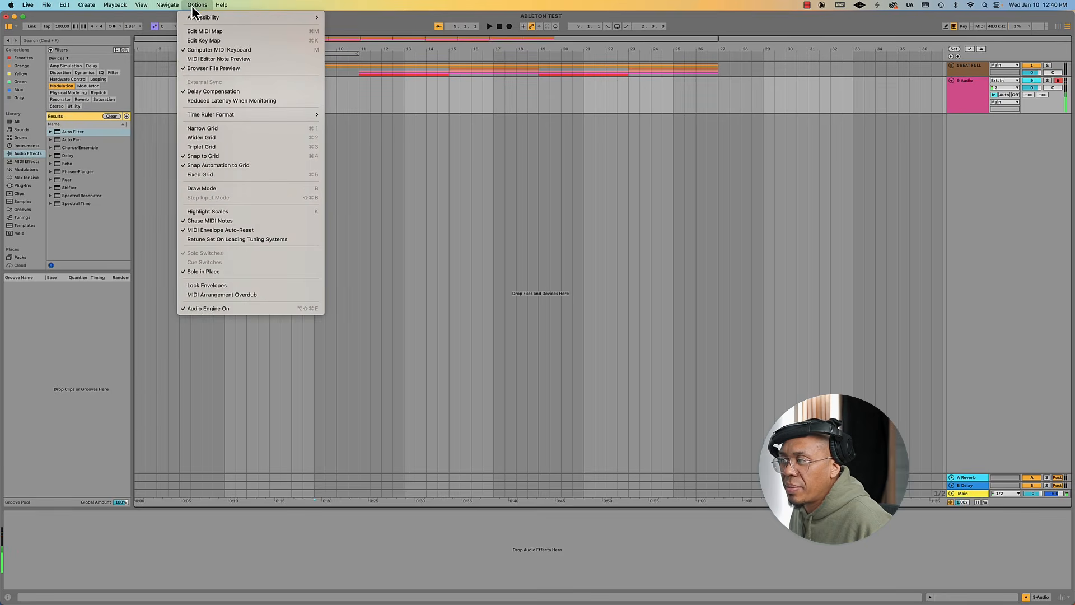
left_click(220, 102)
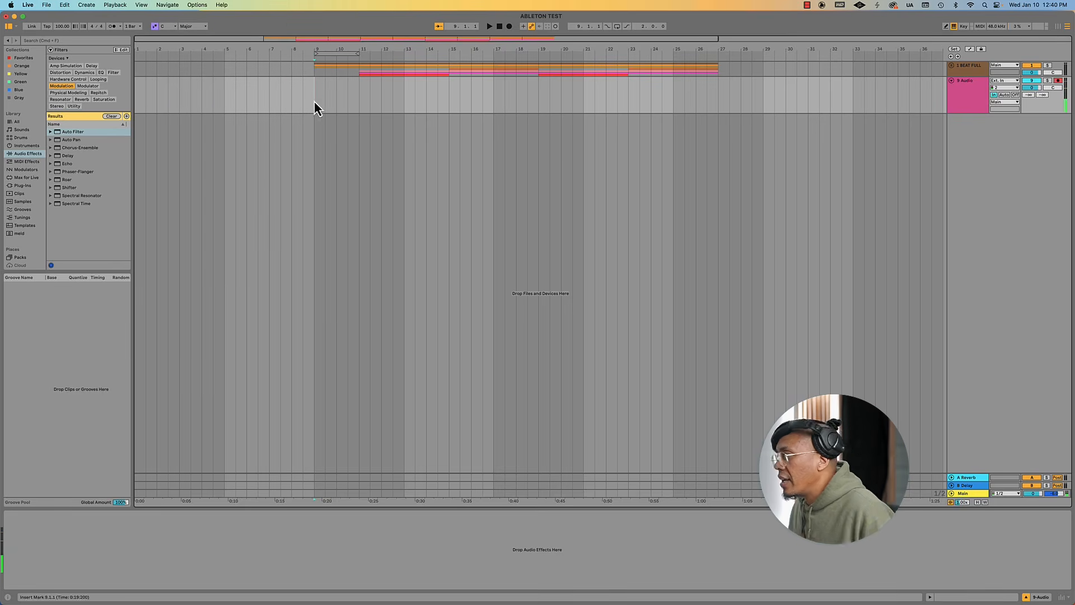
Record an audio take over the beat on the new audio track, starting at bar 9
left_click(509, 27)
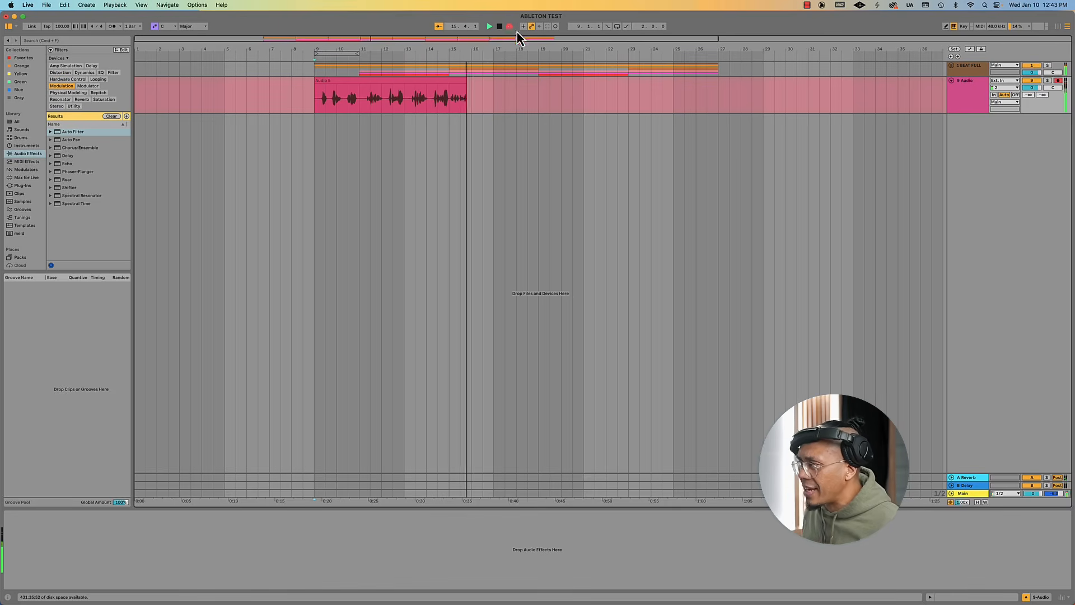
key("space")
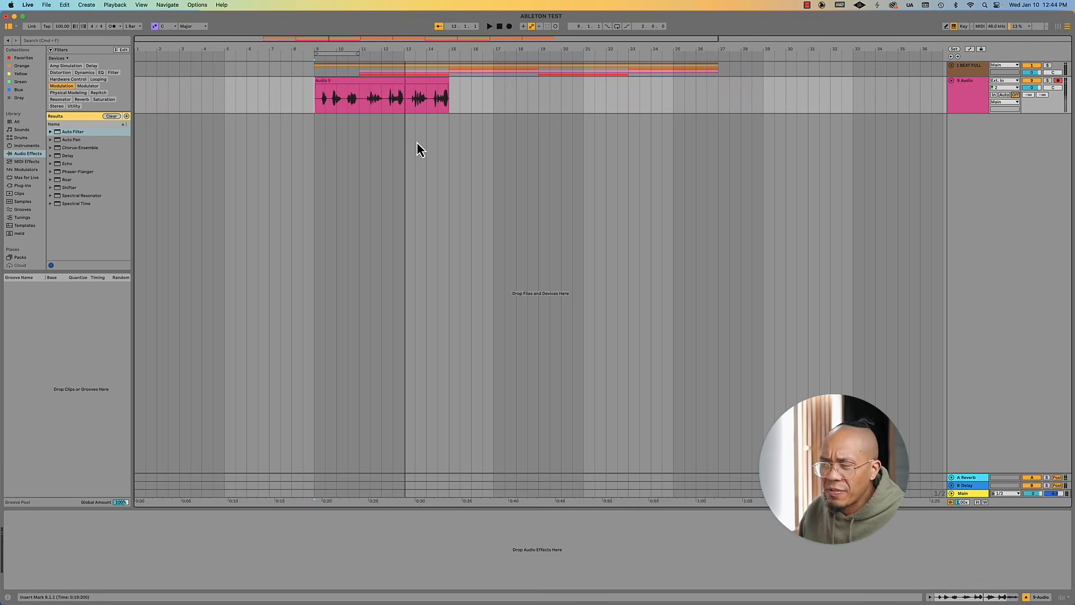
Add an EQ Eight to the recorded audio track and shape its low end with the track soloed during playback
left_click(101, 73)
left_click_drag(70, 139, 190, 120)
left_click_drag(350, 102, 351, 104)
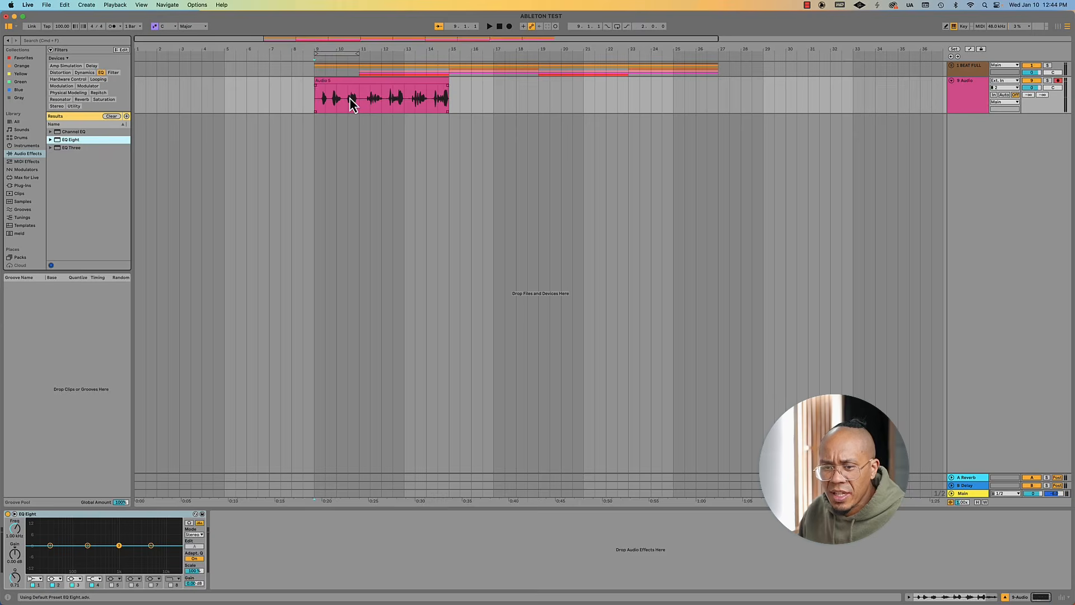
key("space")
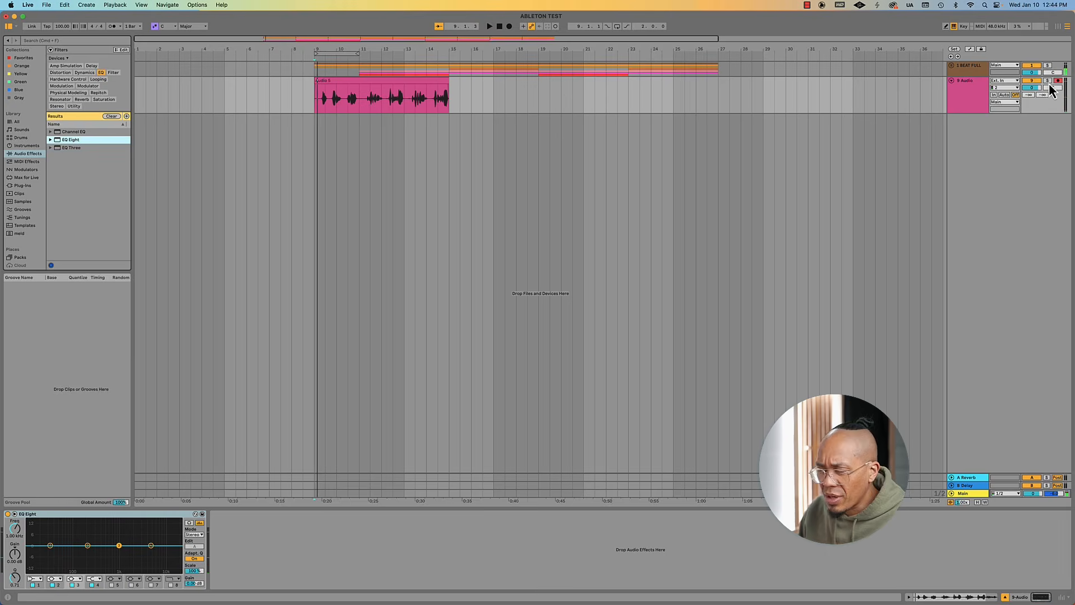
left_click(1047, 80)
left_click_drag(50, 545, 70, 554)
Add a Glue Compressor after the recorded track's EQ Eight and raise the track's Reverb and Delay sends
left_click_drag(79, 156, 306, 551)
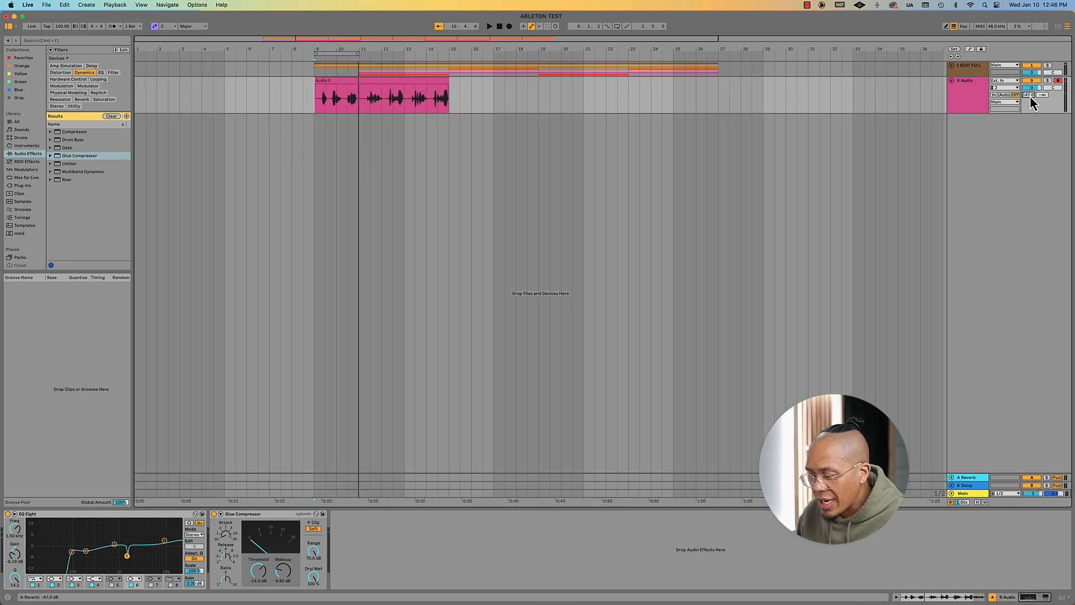
scroll(1030, 95, "up", 5)
left_click_drag(1040, 96, 1039, 84)
key("space")
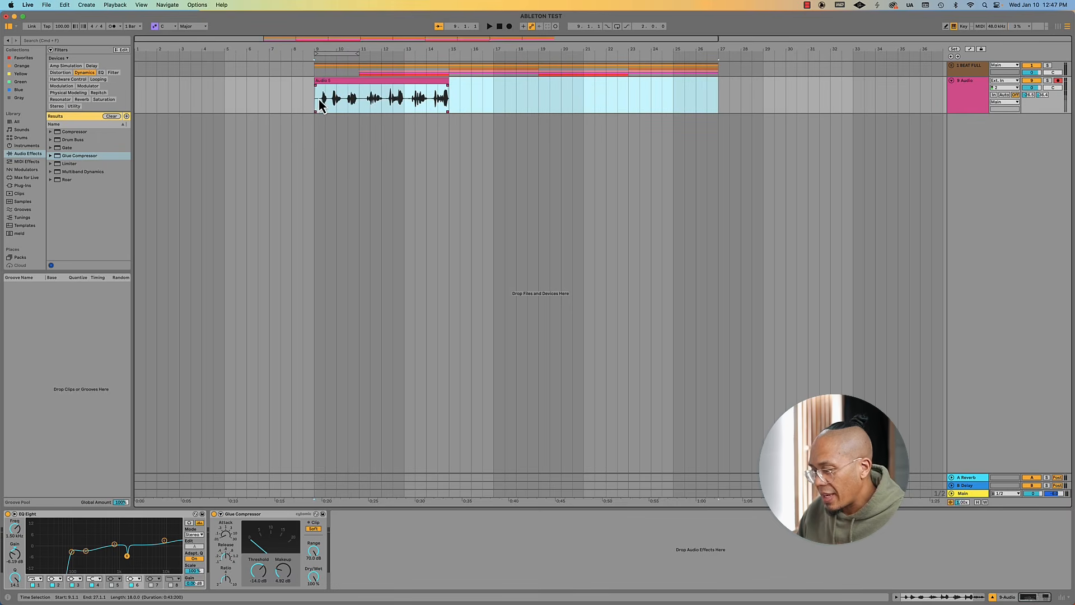
Select the arrangement from bar 9 to bar 27 and open the audio export settings for that range
left_click(316, 104)
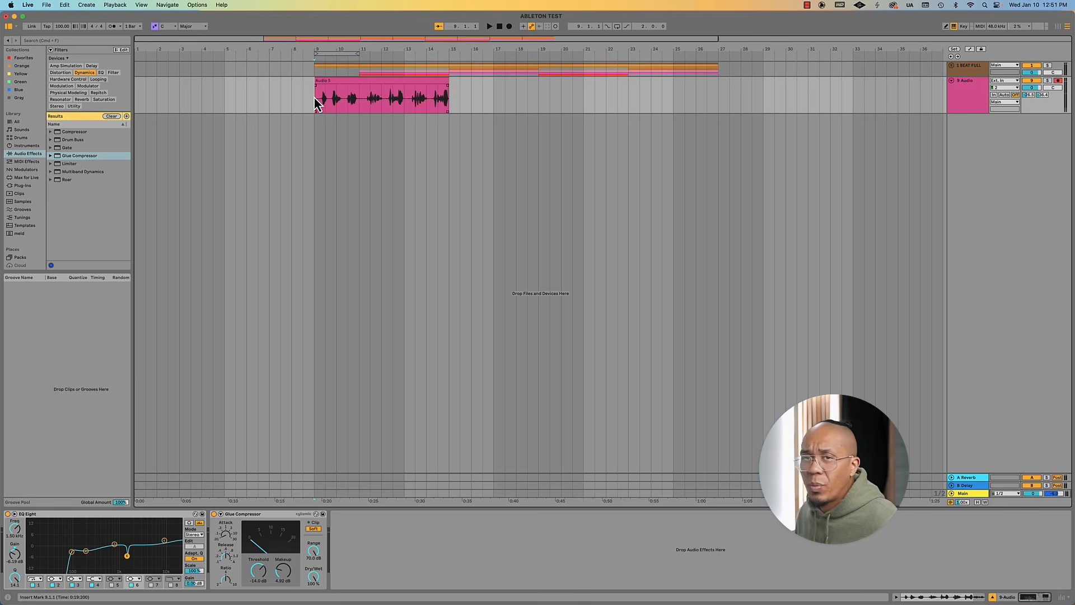
left_click_drag(315, 99, 726, 85)
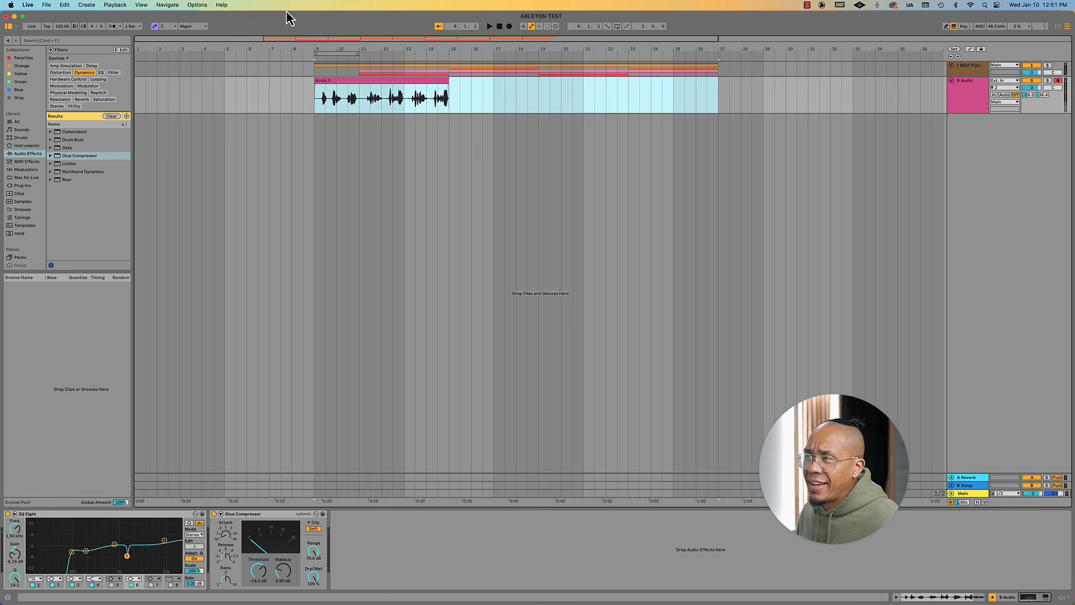
left_click(46, 6)
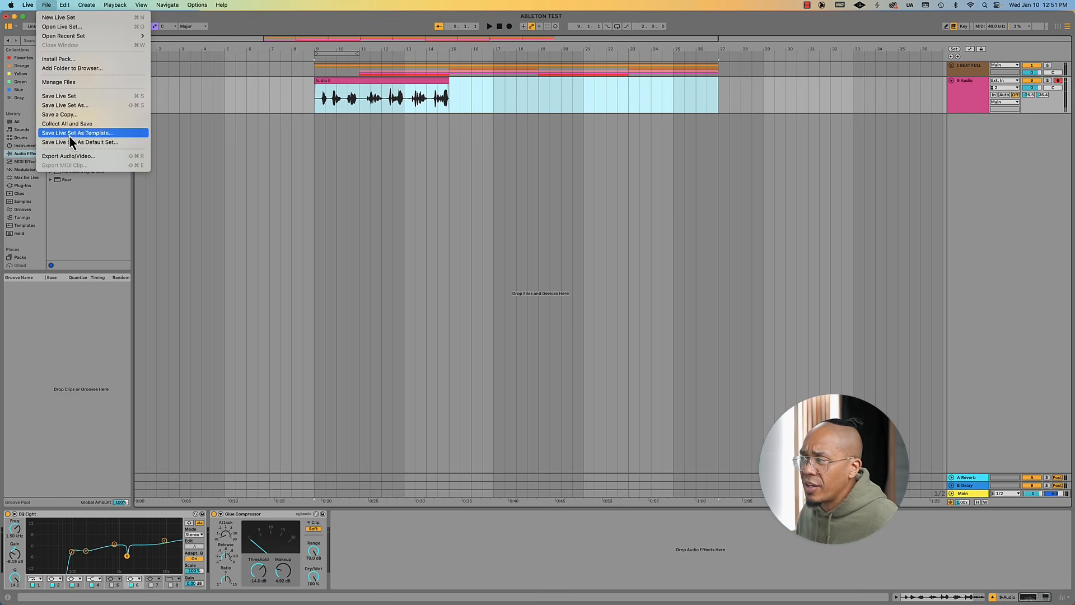
left_click(72, 156)
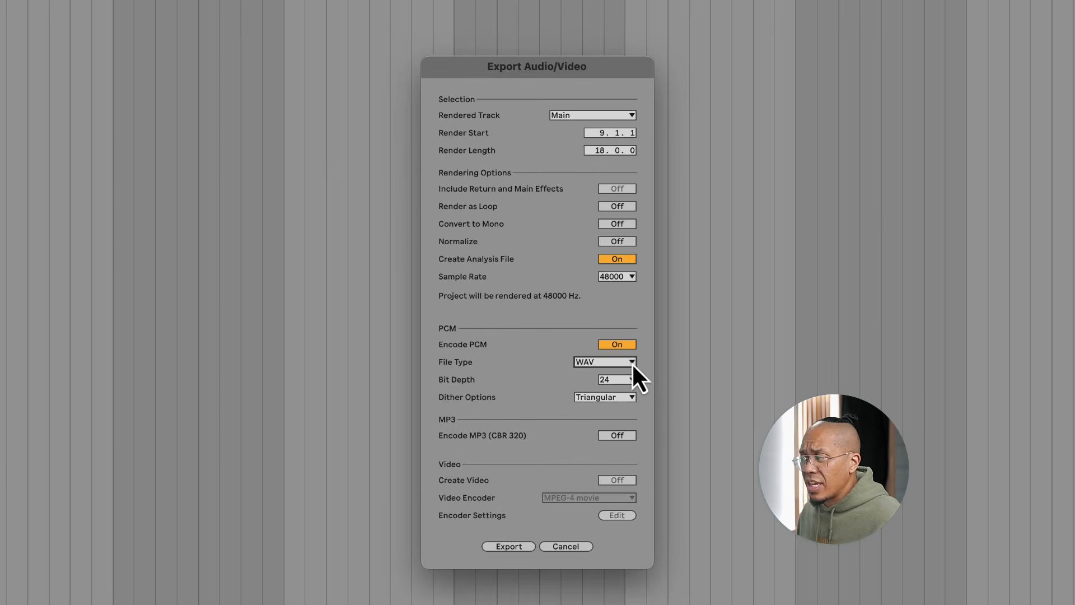
Export the Main track as ABLETON TEST in 24-bit WAV, with MP3 (CBR 320) encoding also enabled
left_click(631, 362)
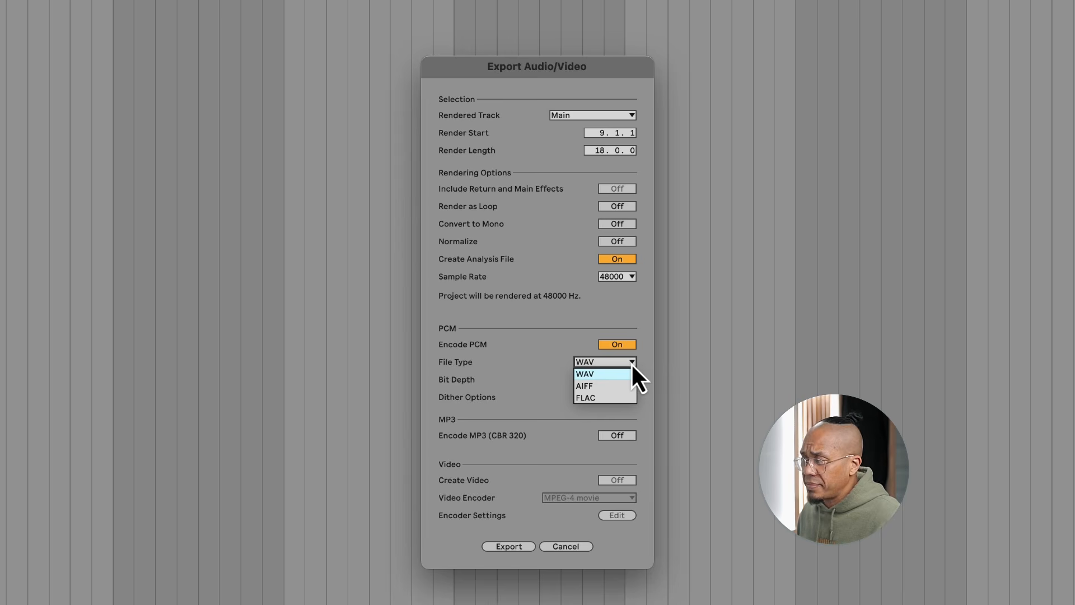
left_click(631, 363)
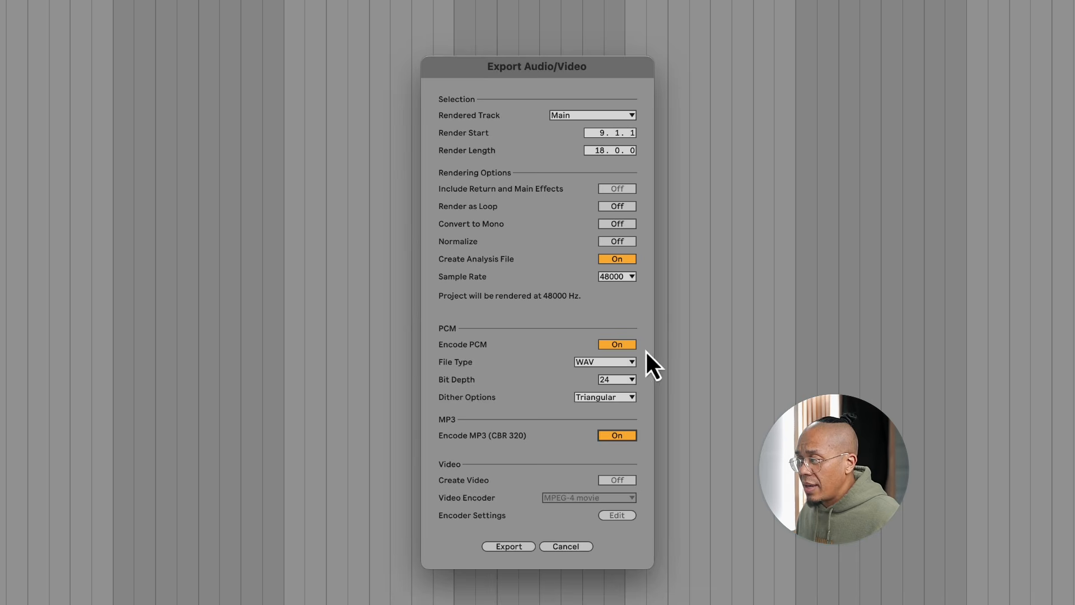
left_click(621, 344)
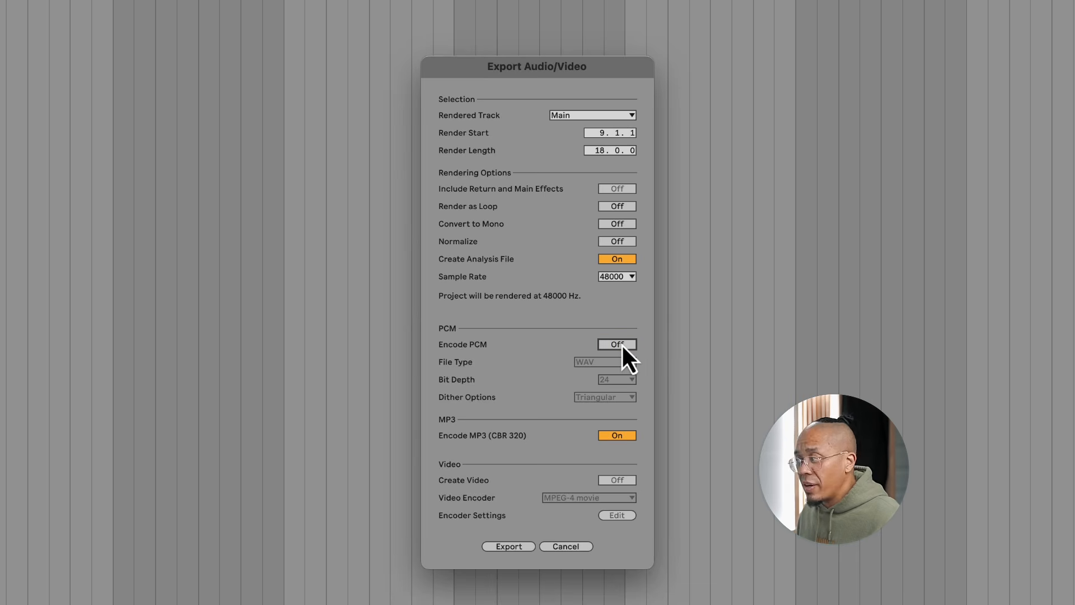
left_click(621, 343)
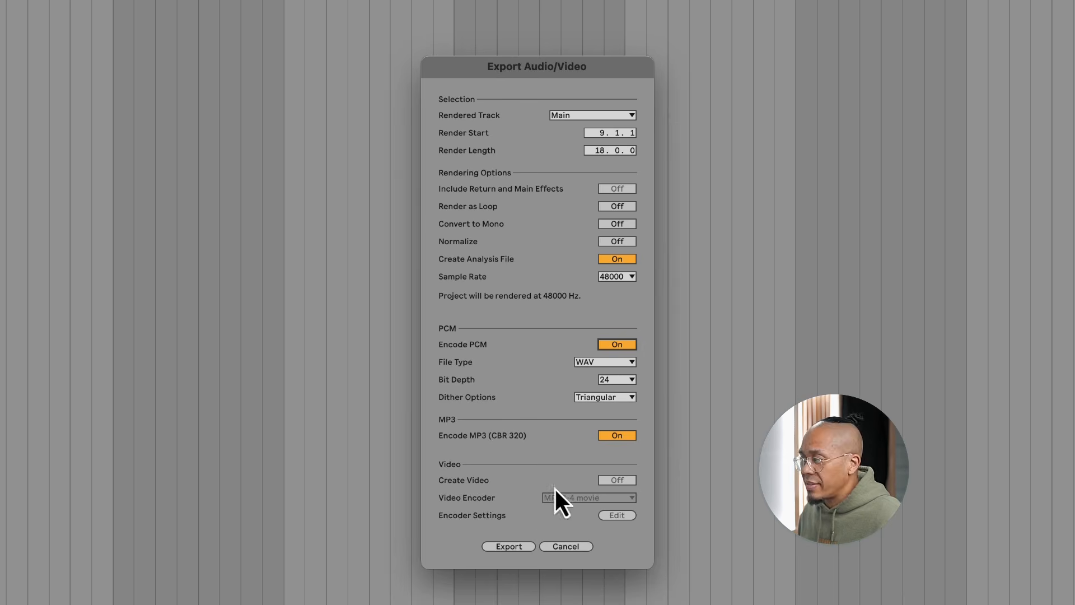
left_click(516, 549)
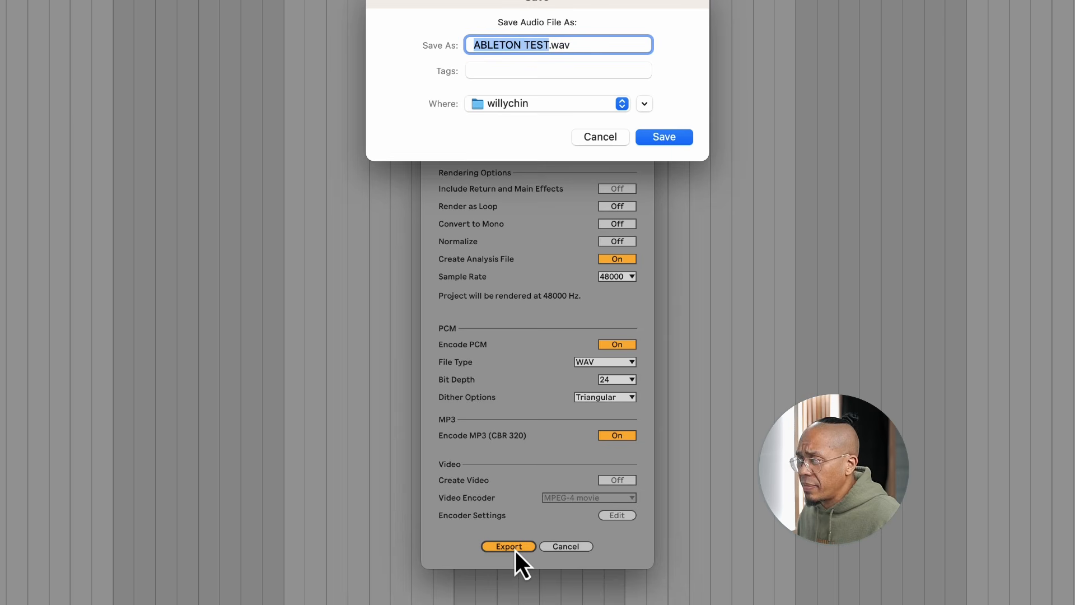
left_click(666, 137)
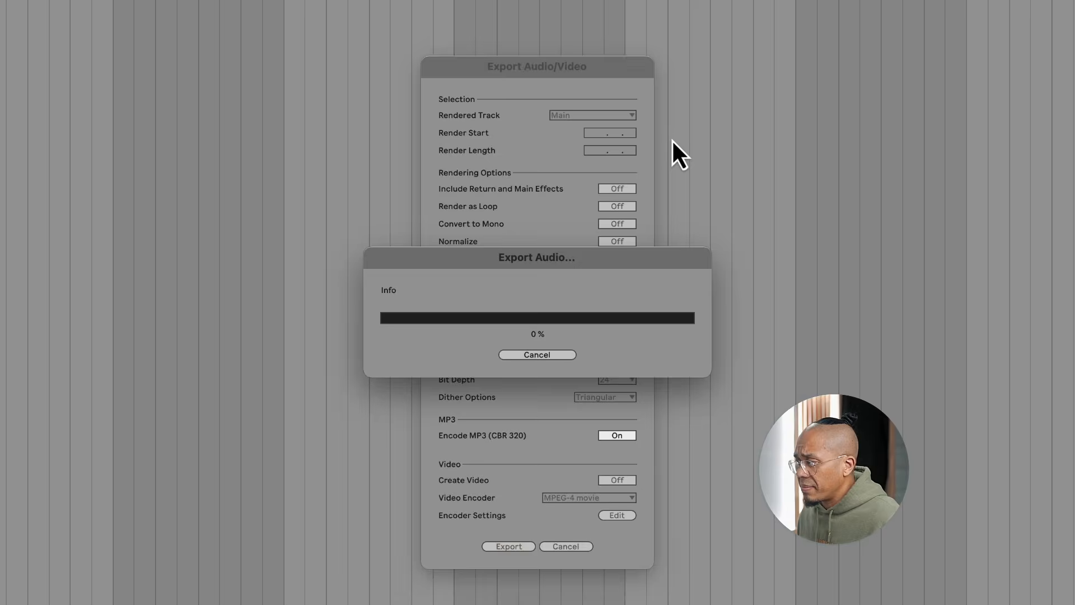